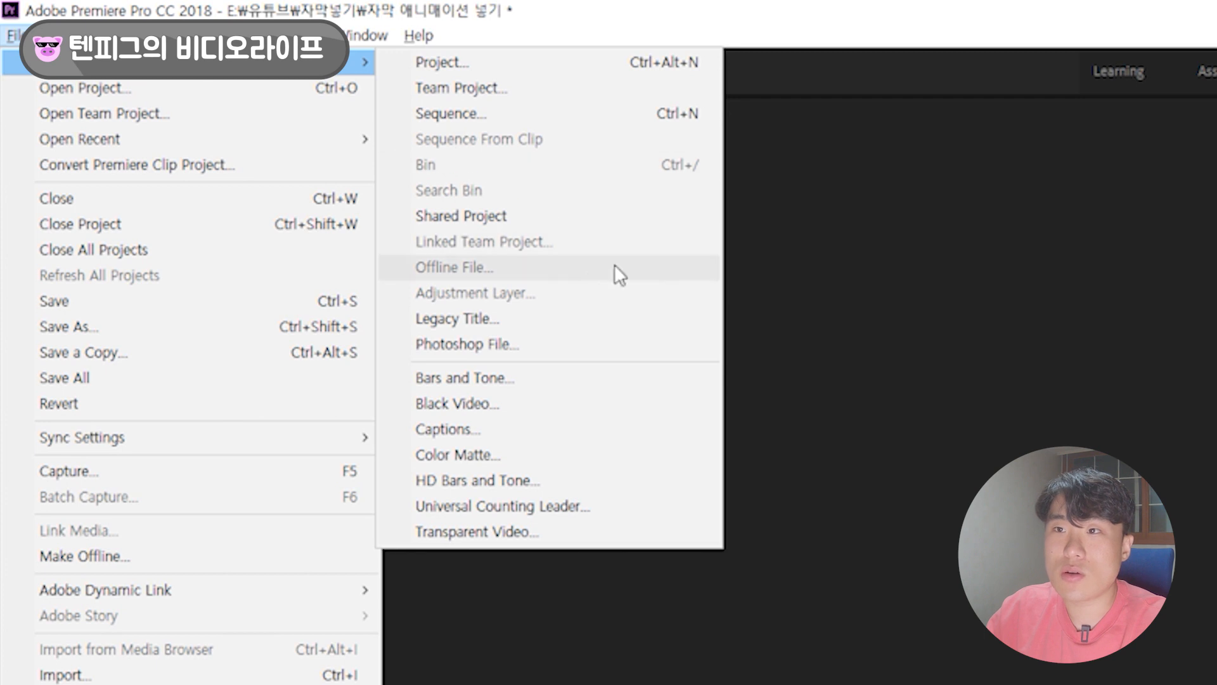
Step: Create a legacy title named 자막1 and enlarge and reposition its editing window
{"action": "left_click", "coordinate": [563, 321]}
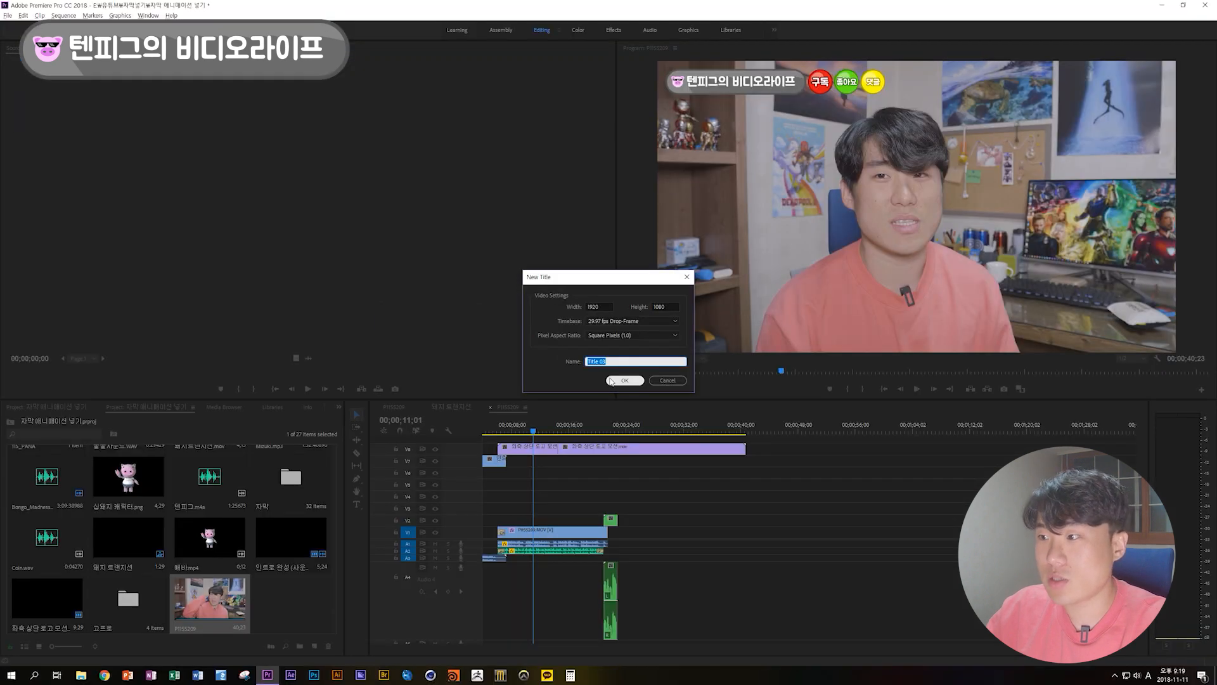
{"action": "key", "text": "BackSpace"}
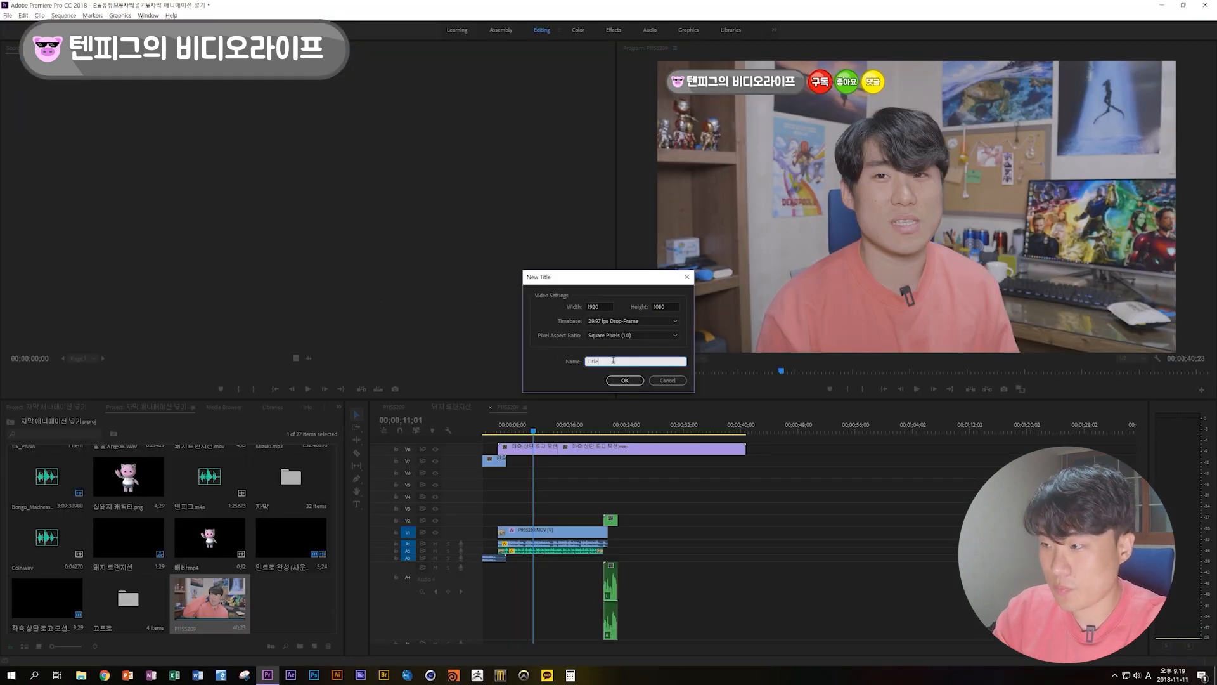
{"action": "type", "text": "막"}
{"action": "key", "text": "Return"}
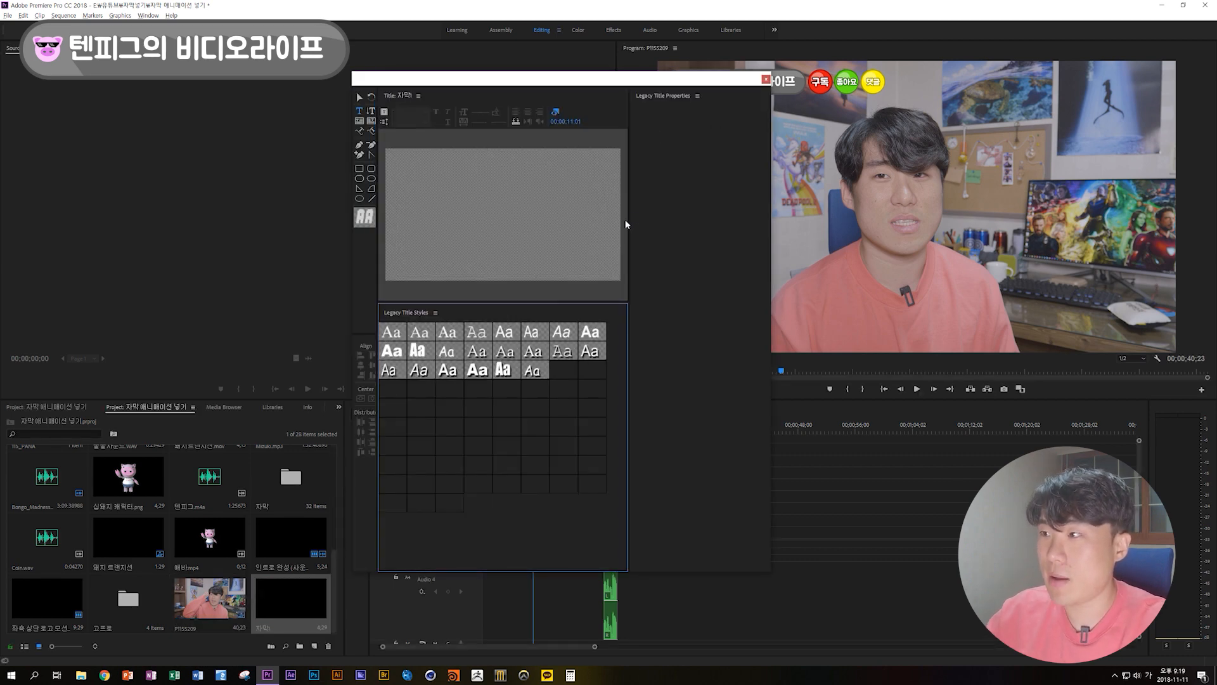
{"action": "left_click_drag", "start_coordinate": [772, 240], "coordinate": [931, 241]}
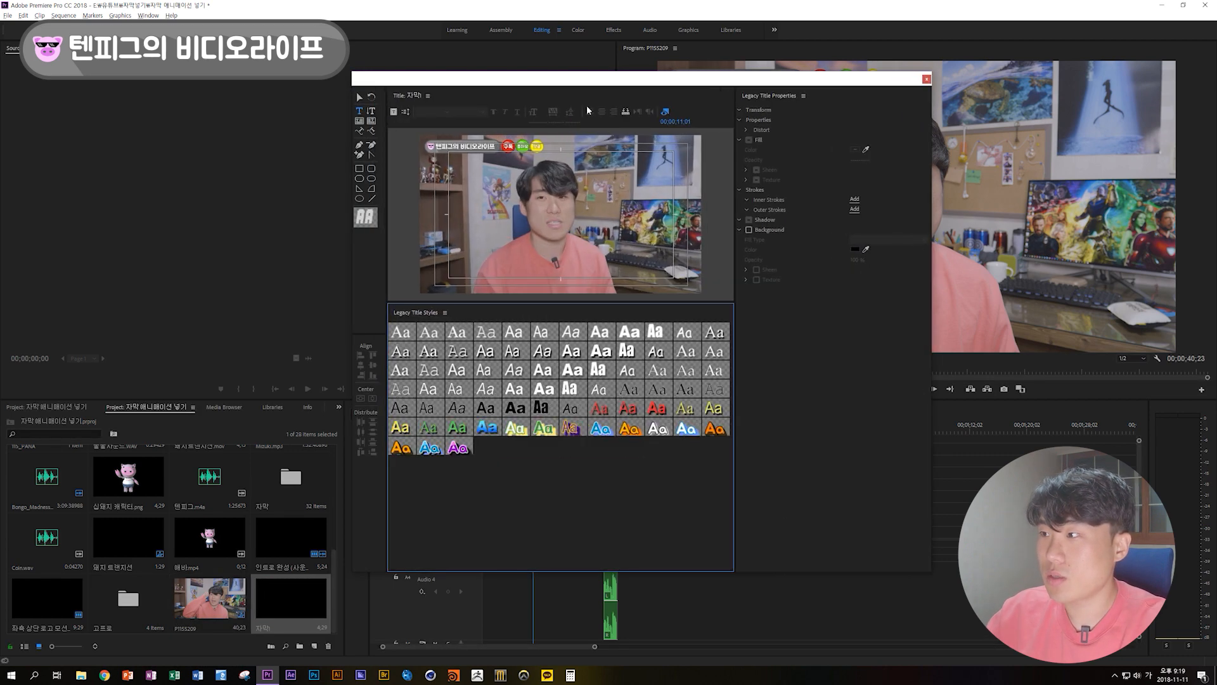
{"action": "left_click_drag", "start_coordinate": [581, 86], "coordinate": [529, 86]}
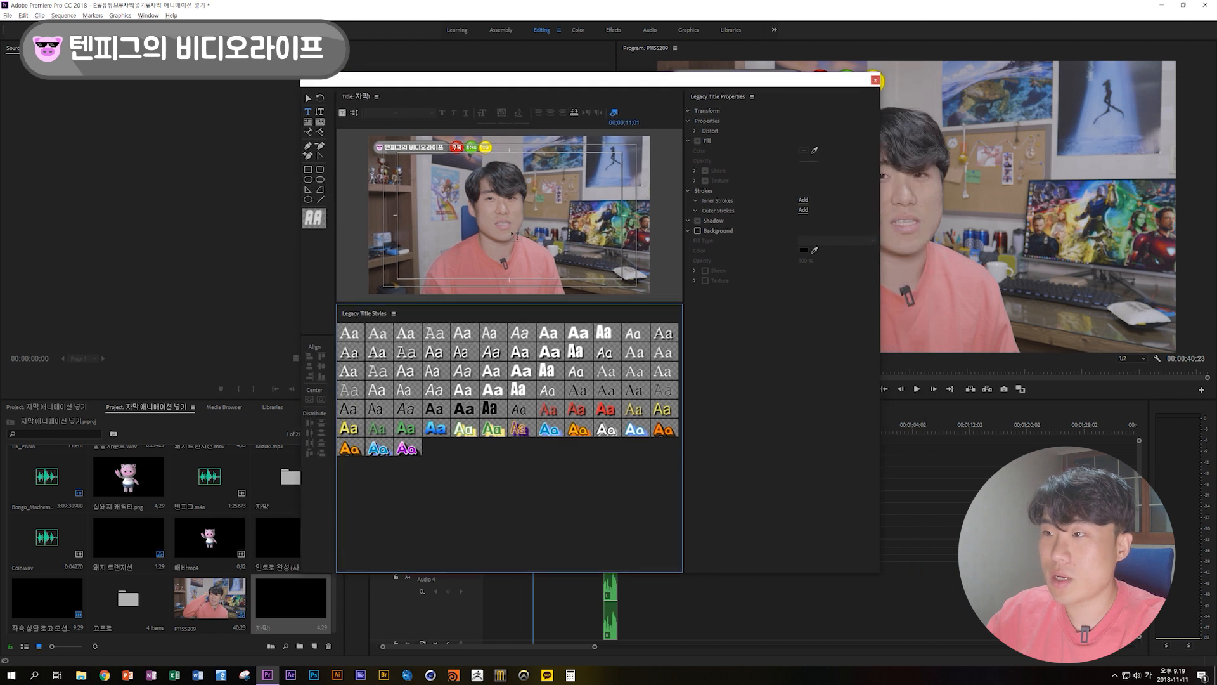
Step: Add the text 이번시간에는 over the lower part of the frame and apply the pink-purple outlined title style
{"action": "left_click", "coordinate": [469, 258]}
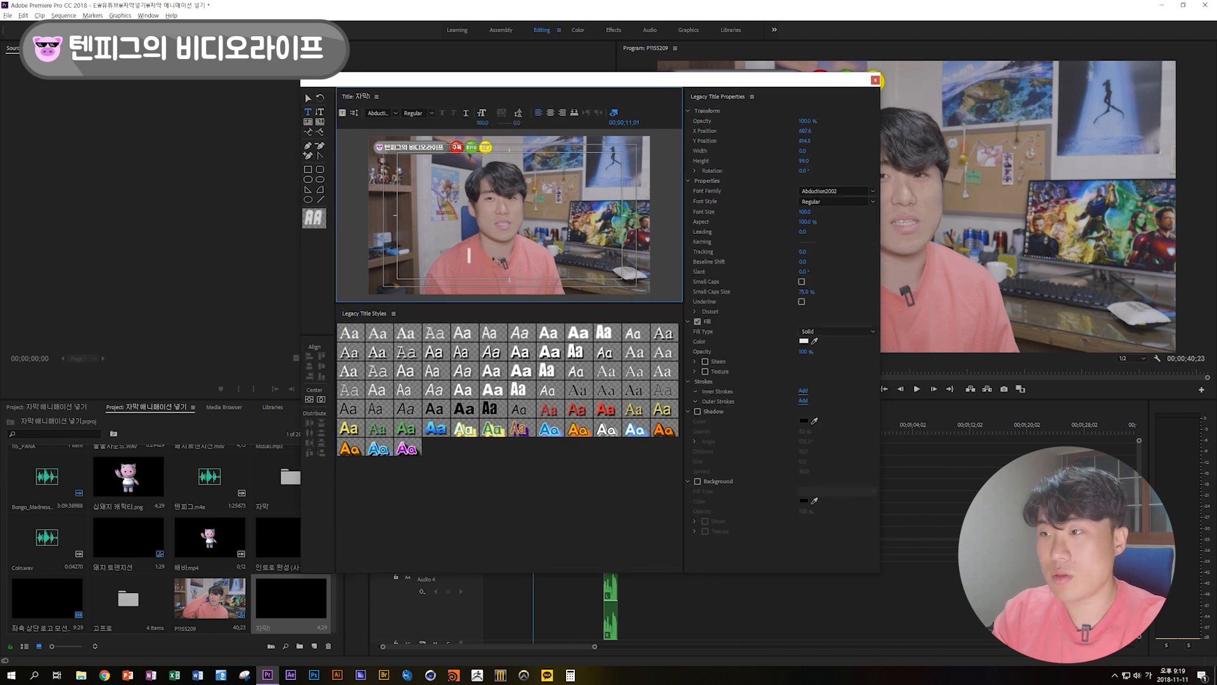
{"action": "type", "text": "안녕하세요"}
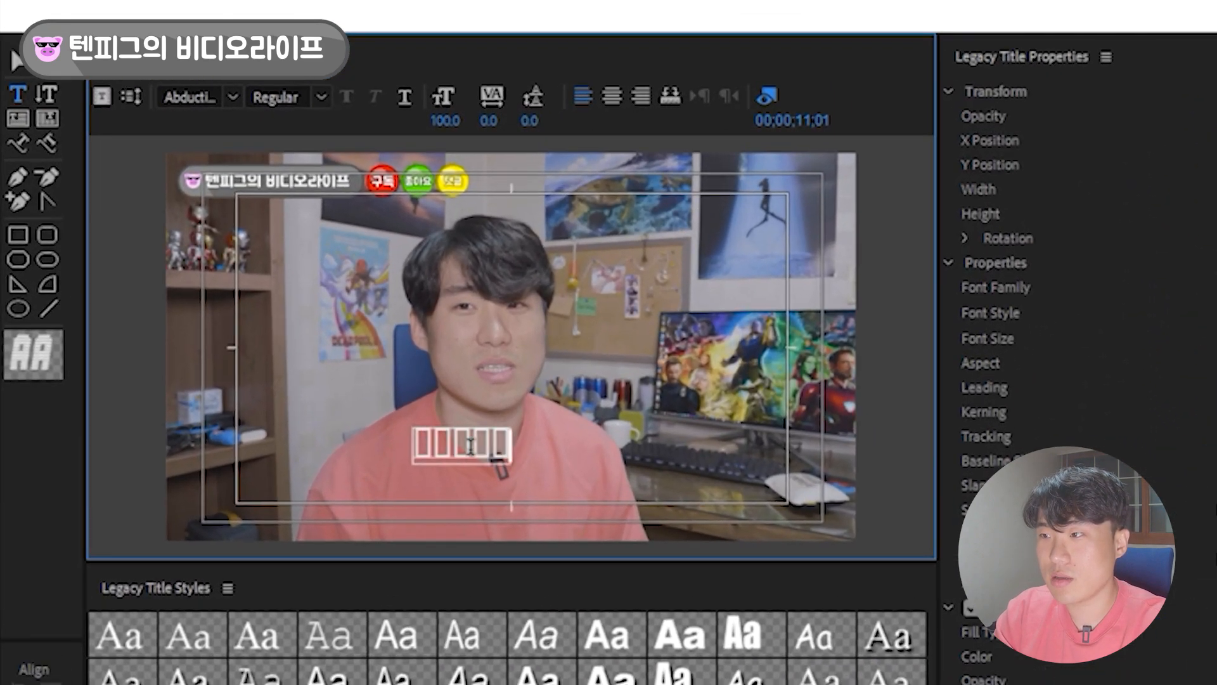
{"action": "type", "text": "ㅎㅎ"}
{"action": "key", "text": "BackSpace"}
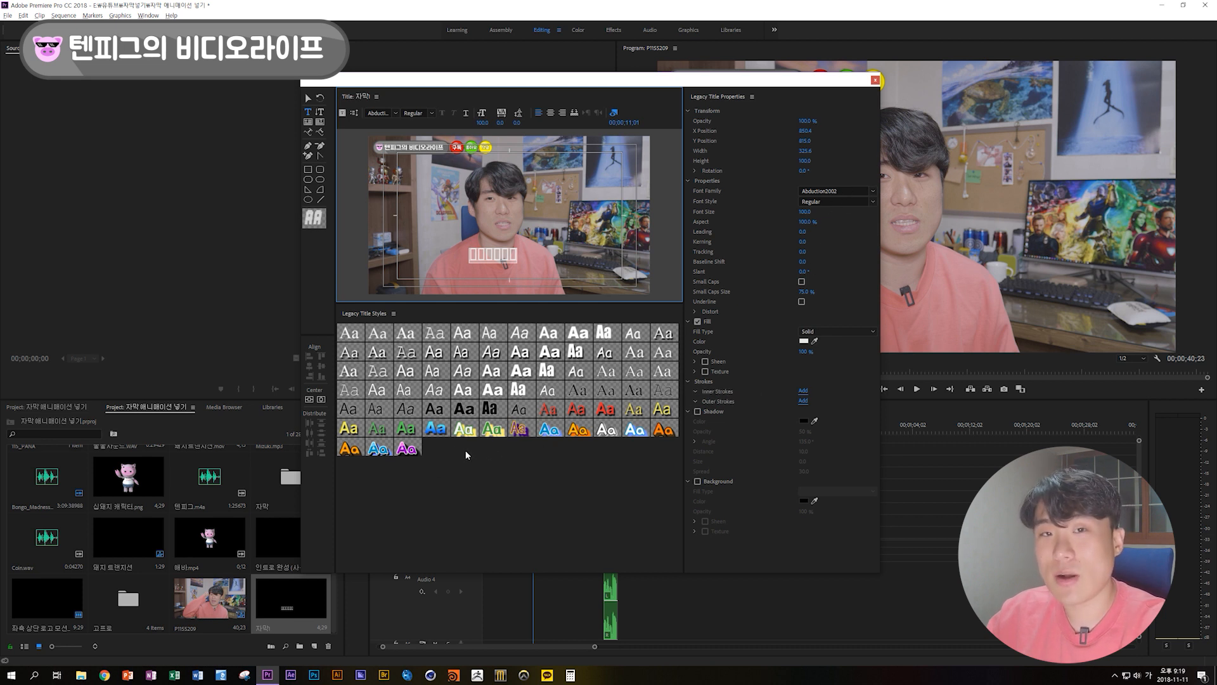
{"action": "left_click", "coordinate": [413, 450]}
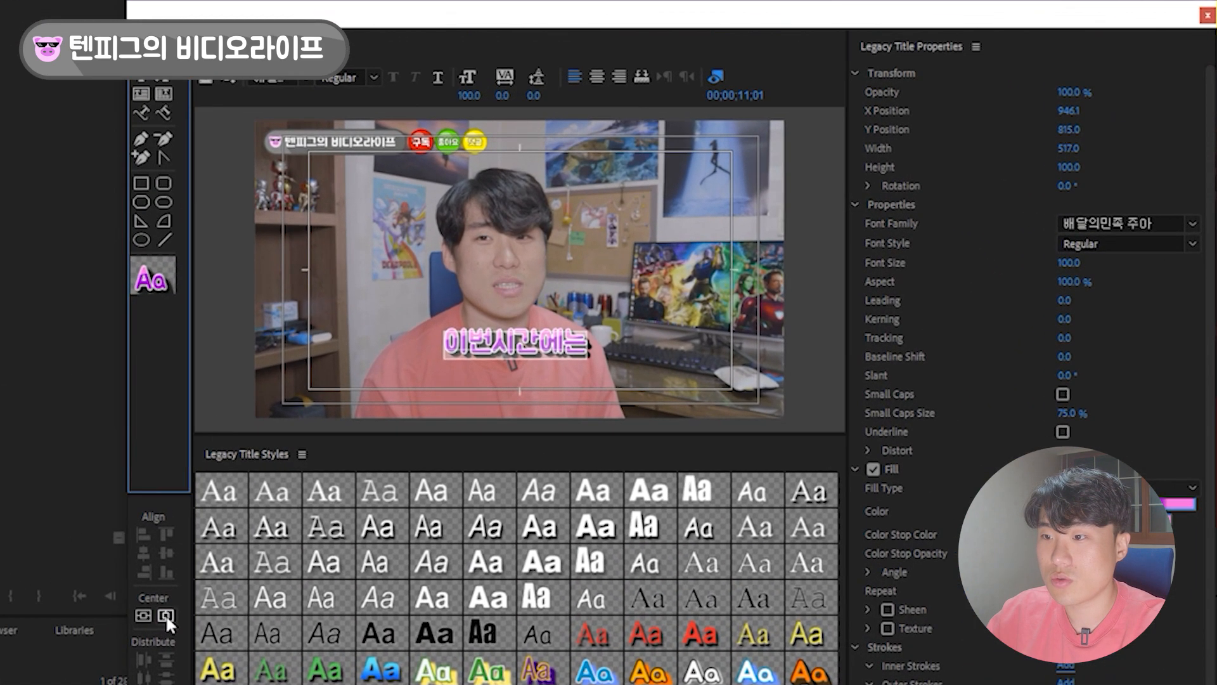
Step: Lower the caption text in the frame, set its font size to 150, and centre it horizontally
{"action": "left_click_drag", "start_coordinate": [520, 346], "coordinate": [520, 380]}
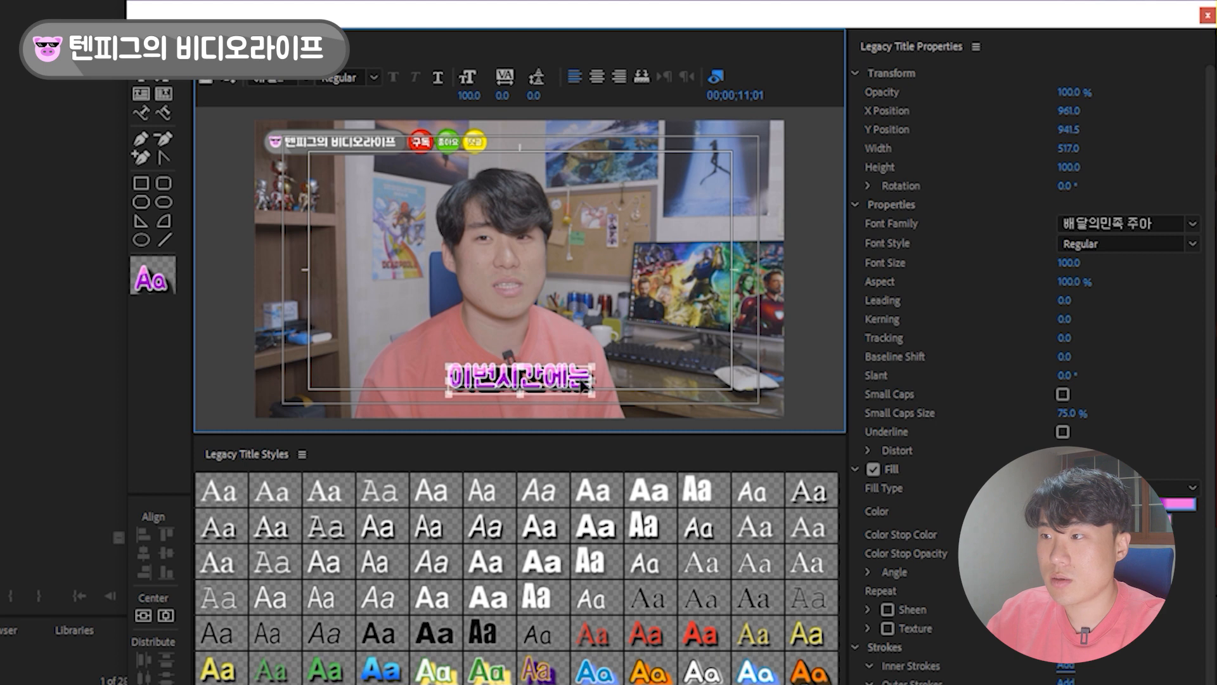
{"action": "left_click_drag", "start_coordinate": [1069, 262], "coordinate": [1081, 262]}
{"action": "left_click", "coordinate": [1078, 262]}
{"action": "type", "text": "150"}
{"action": "key", "text": "Return"}
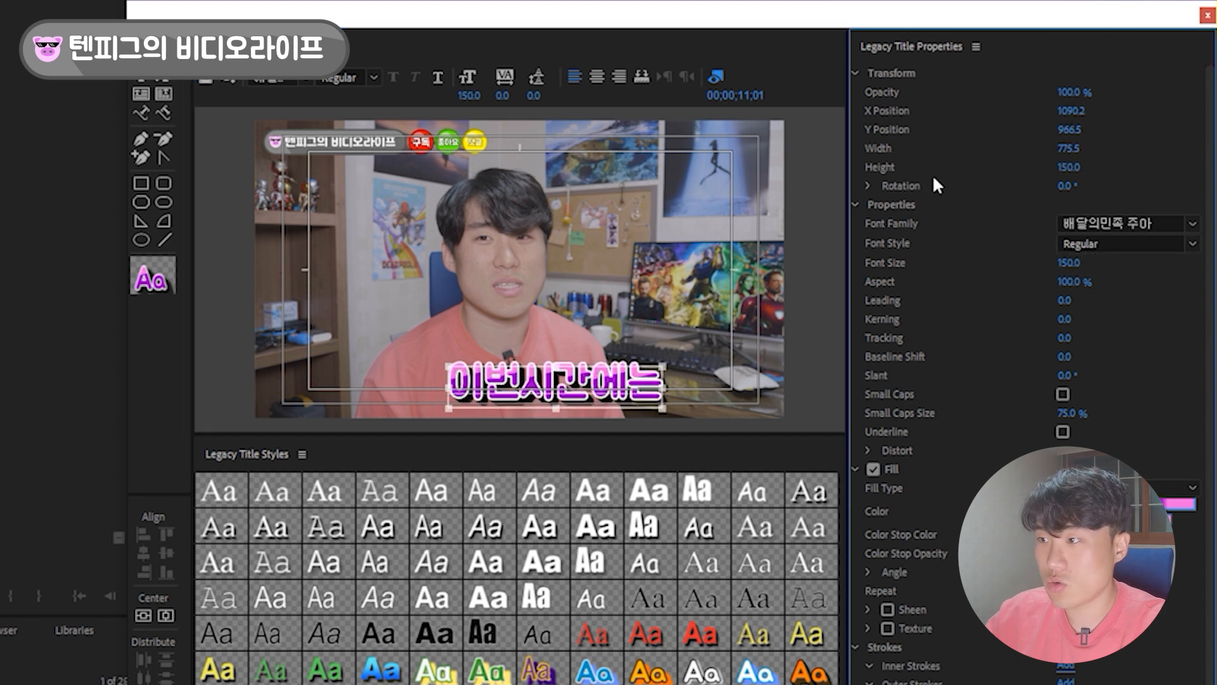
{"action": "left_click", "coordinate": [166, 615]}
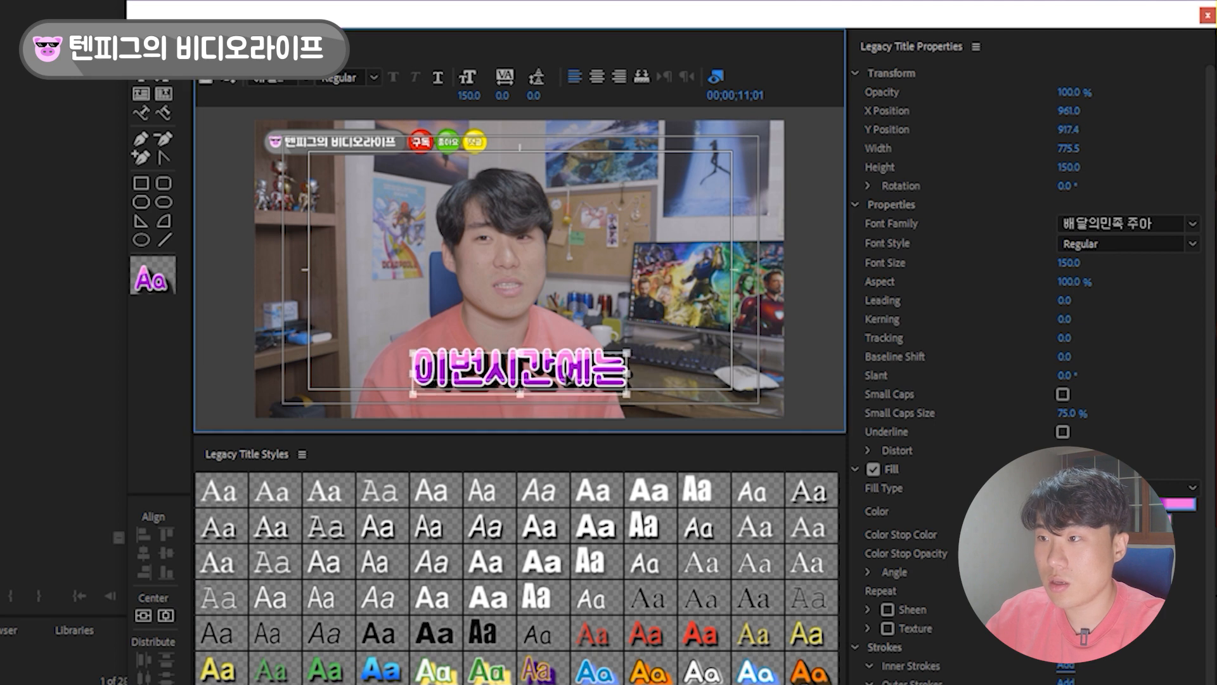
{"action": "left_click", "coordinate": [597, 74]}
{"action": "left_click", "coordinate": [629, 244]}
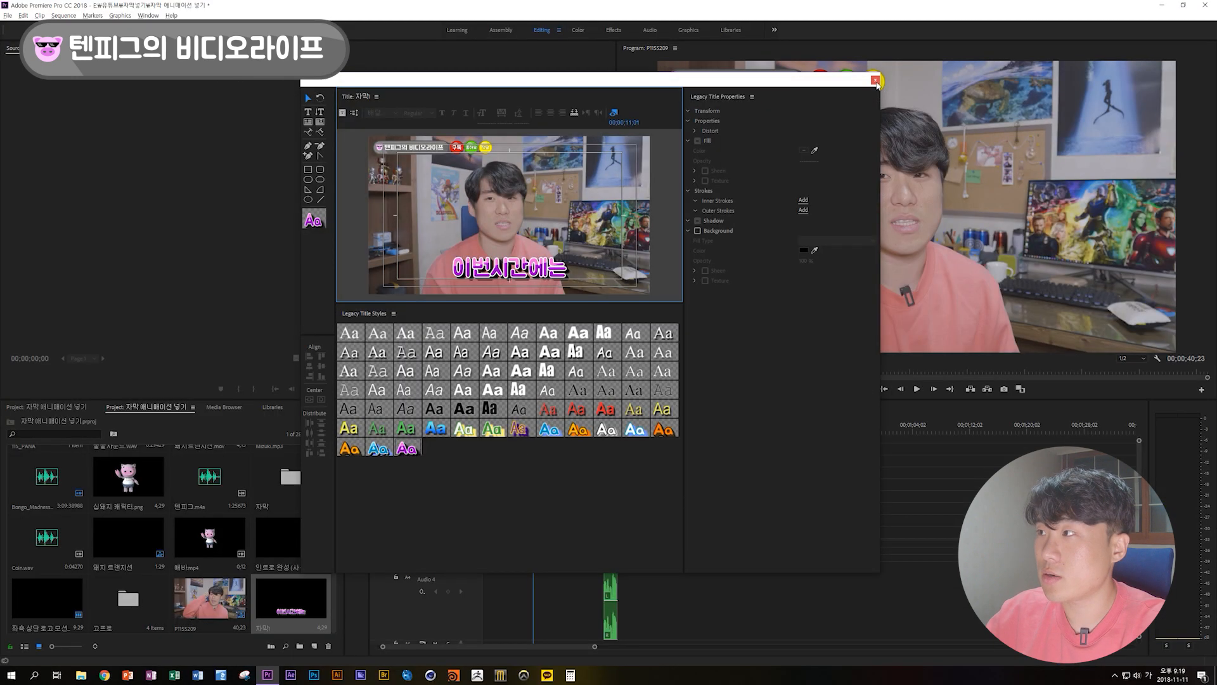
Step: Close the title editor and place 자막1 on the track above the P1155209 video clip, starting at 00;00;10;07
{"action": "left_click", "coordinate": [1207, 15]}
{"action": "left_click_drag", "start_coordinate": [284, 610], "coordinate": [537, 519]}
{"action": "left_click", "coordinate": [530, 429]}
{"action": "left_click_drag", "start_coordinate": [529, 429], "coordinate": [525, 429]}
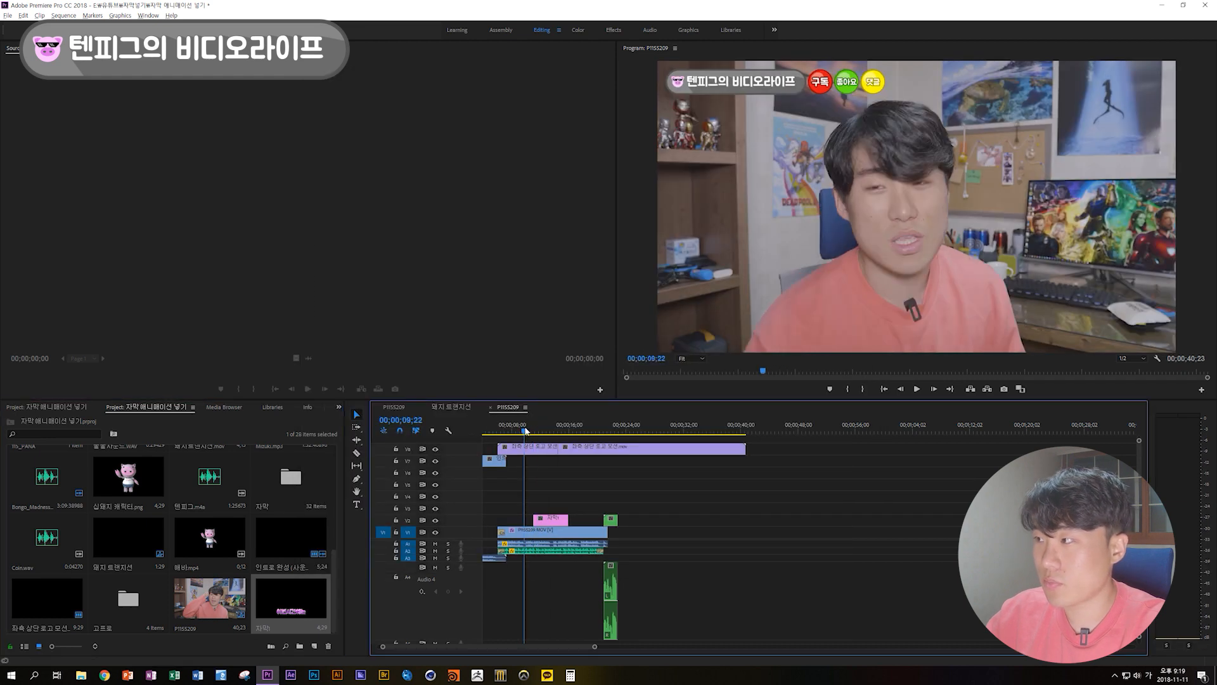
{"action": "key", "text": "space"}
{"action": "left_click_drag", "start_coordinate": [554, 523], "coordinate": [549, 523]}
{"action": "key", "text": "space"}
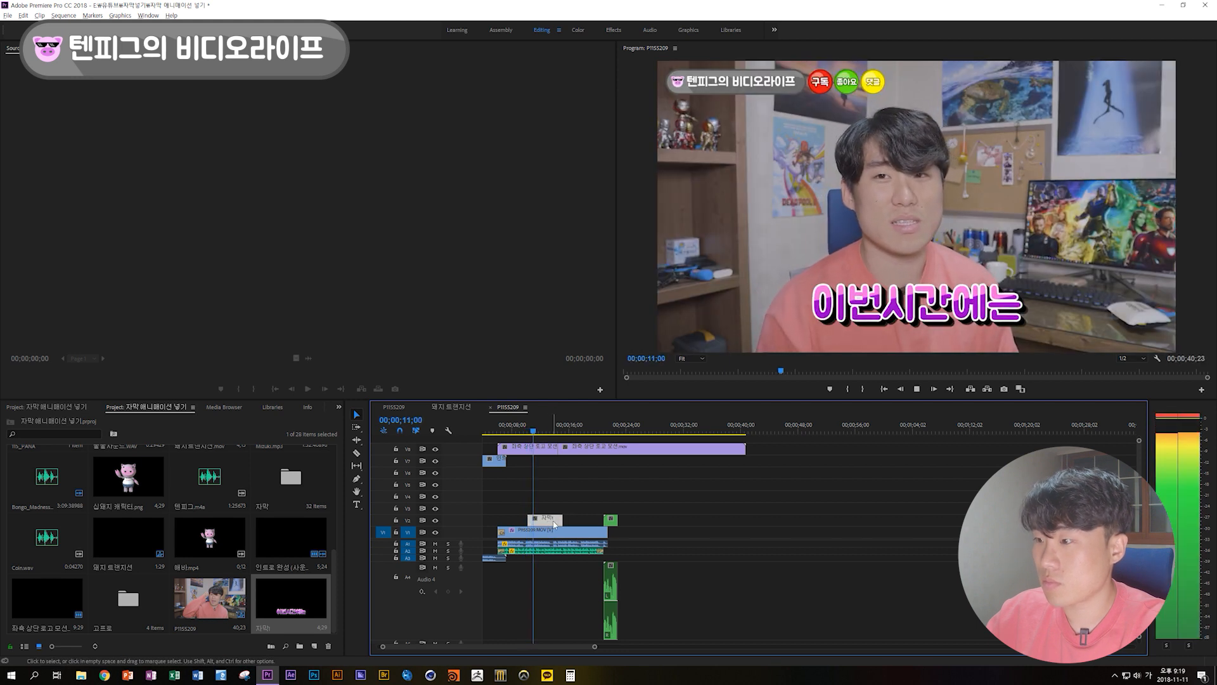
{"action": "key", "text": "space"}
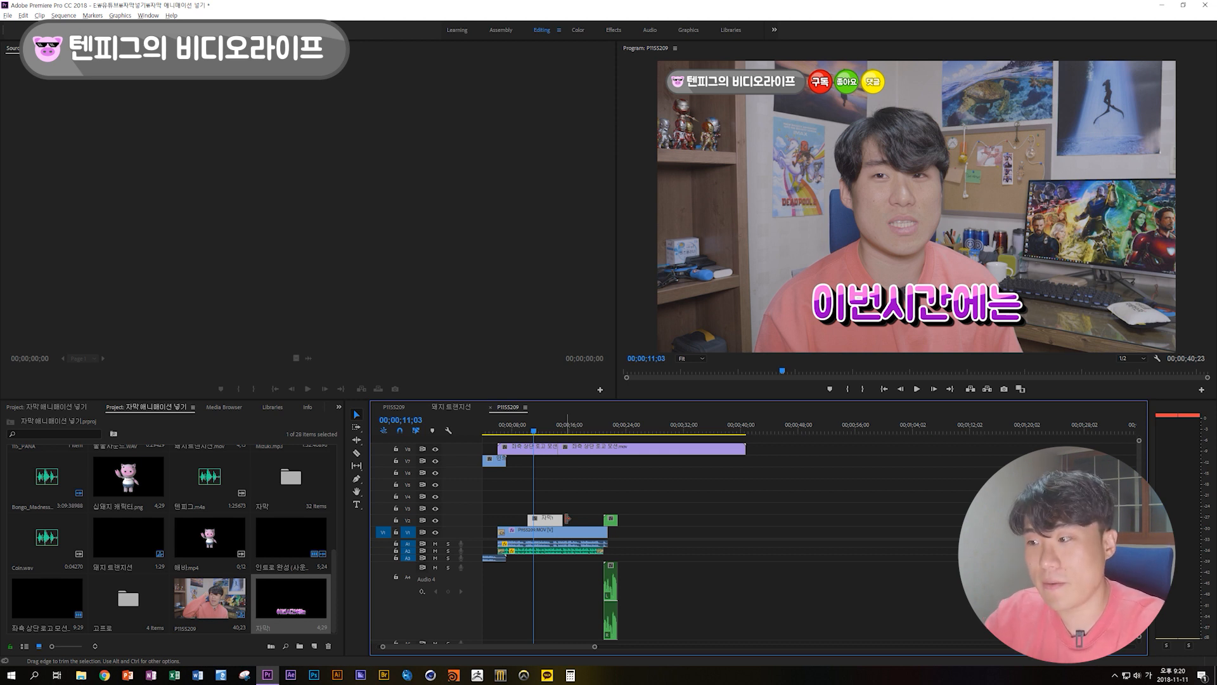
Step: Select the 자막1 clip in the timeline and display its Effect Controls
{"action": "left_click", "coordinate": [564, 499]}
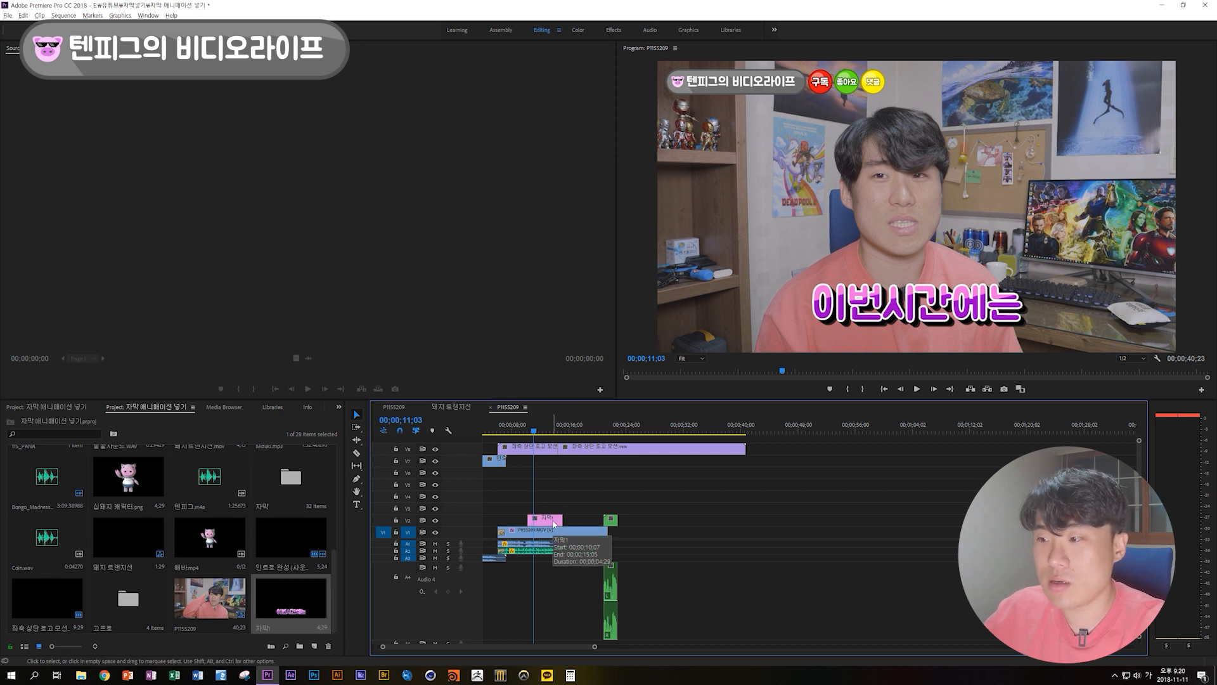
{"action": "left_click", "coordinate": [552, 519]}
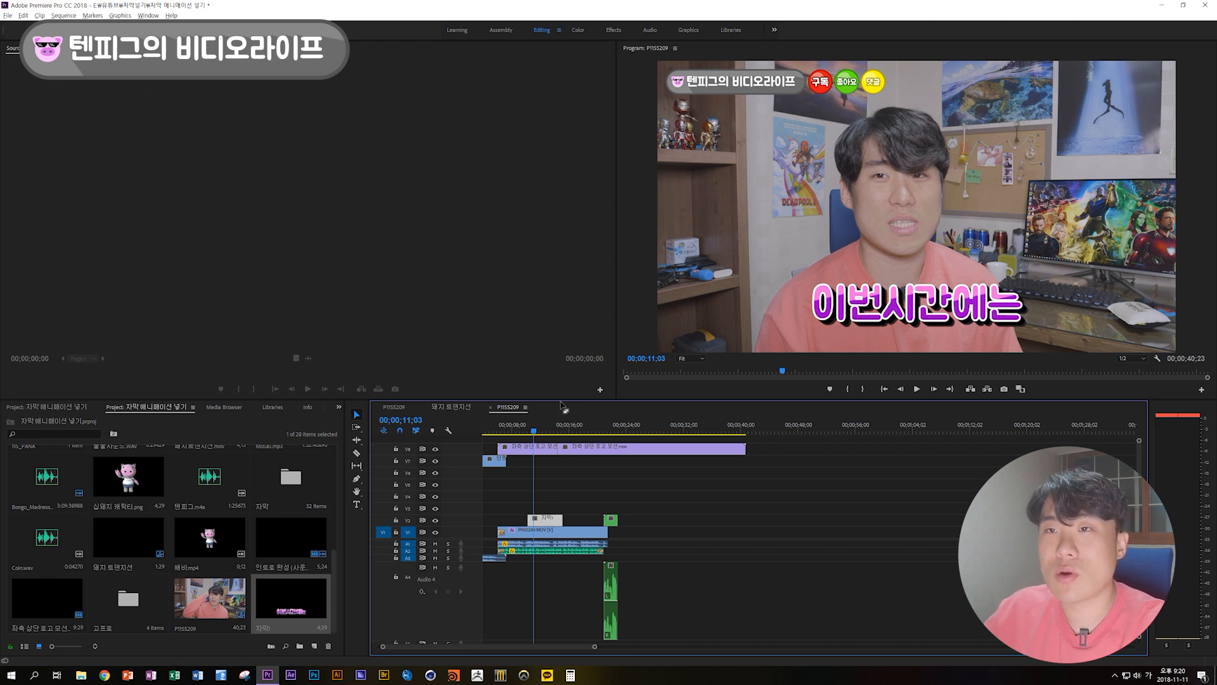
{"action": "left_click", "coordinate": [99, 48]}
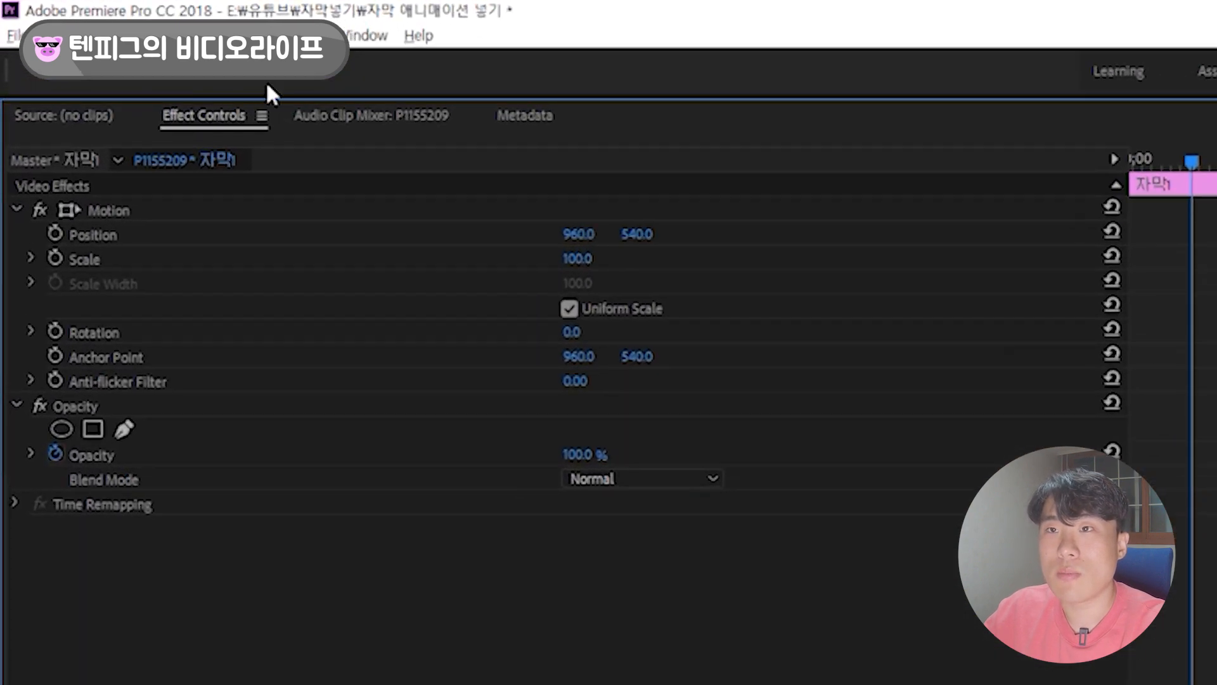
{"action": "left_click", "coordinate": [366, 36]}
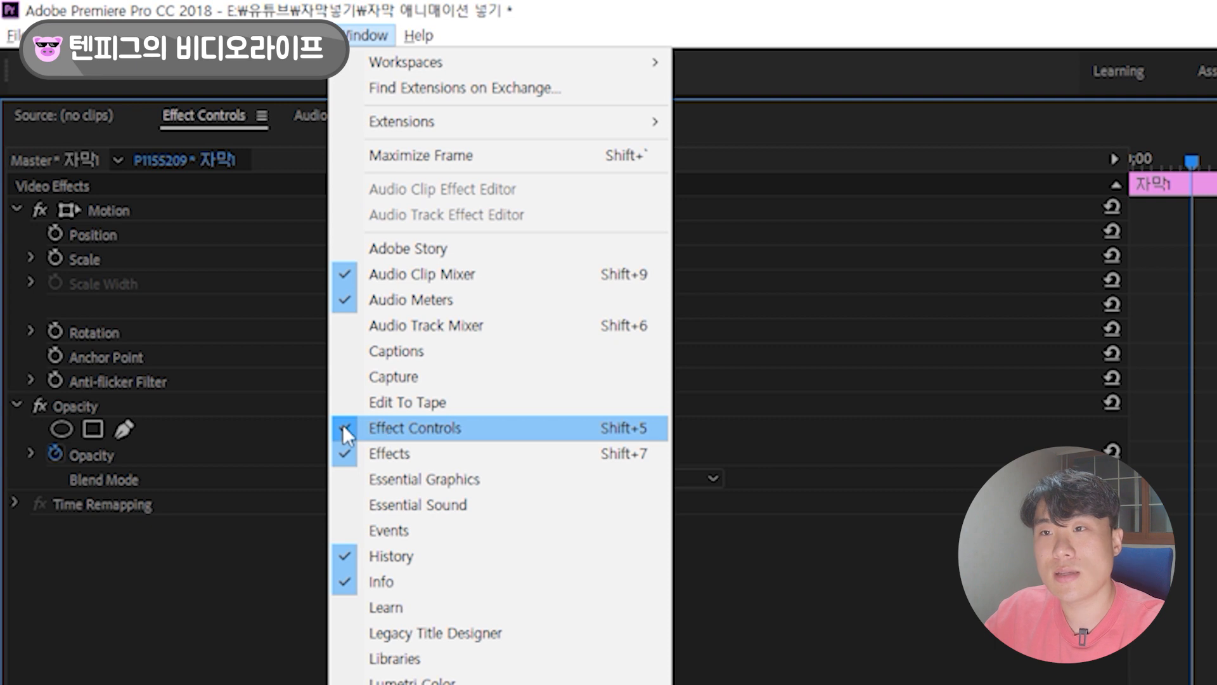
{"action": "left_click", "coordinate": [802, 541]}
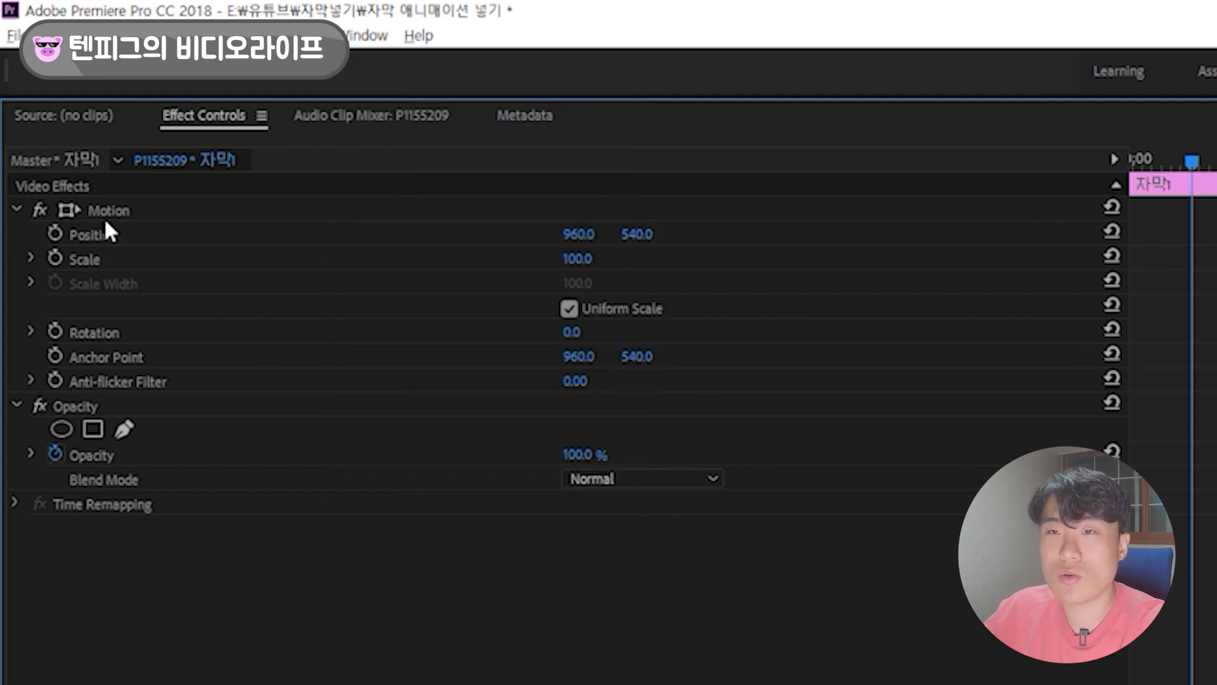
Step: Collapse the caption's Opacity properties, keeping the Motion properties expanded
{"action": "left_click", "coordinate": [16, 209]}
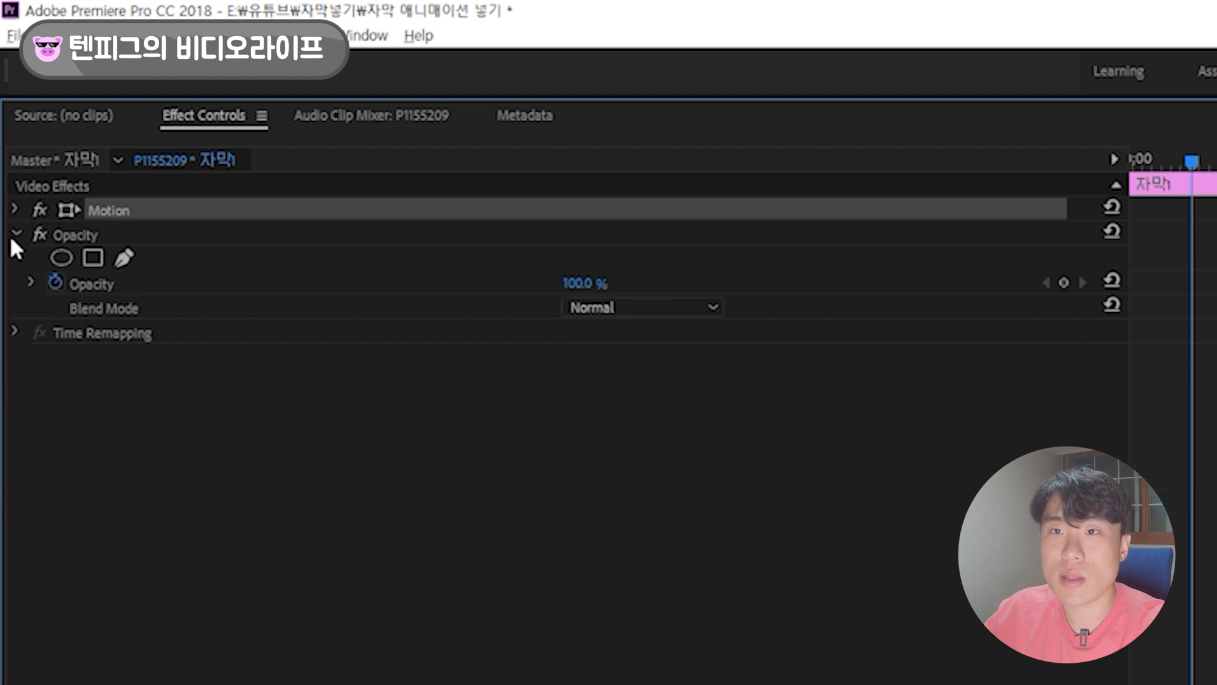
{"action": "left_click", "coordinate": [16, 234]}
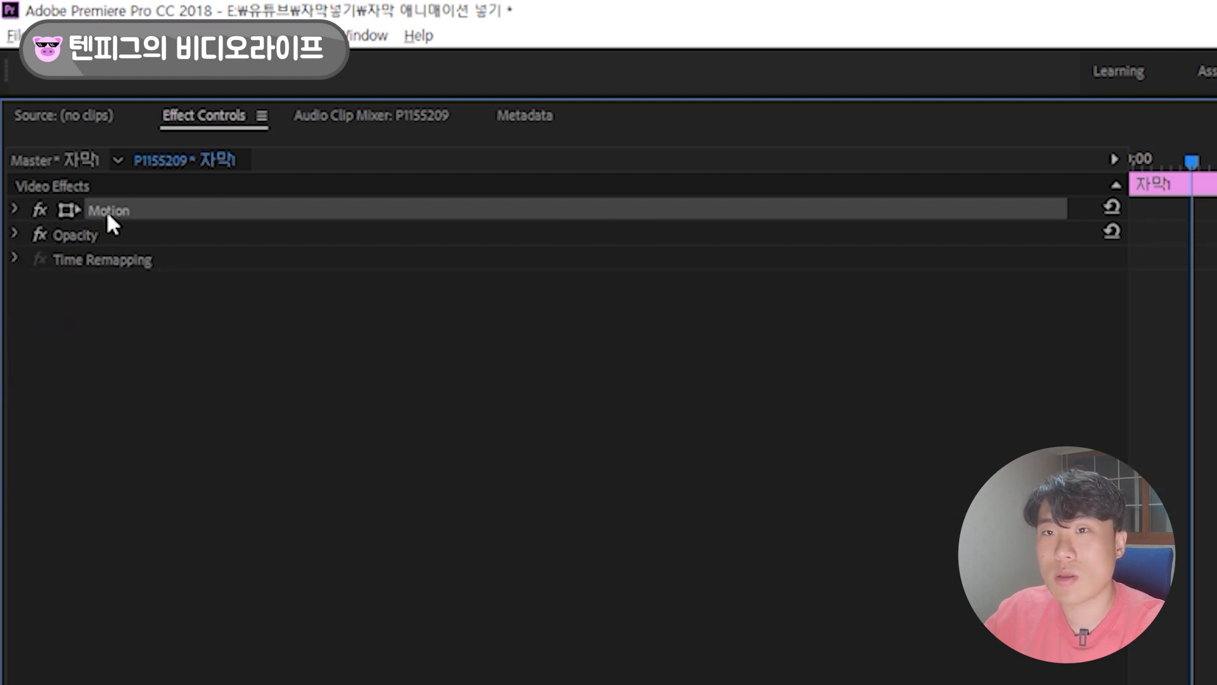
{"action": "left_click", "coordinate": [14, 209]}
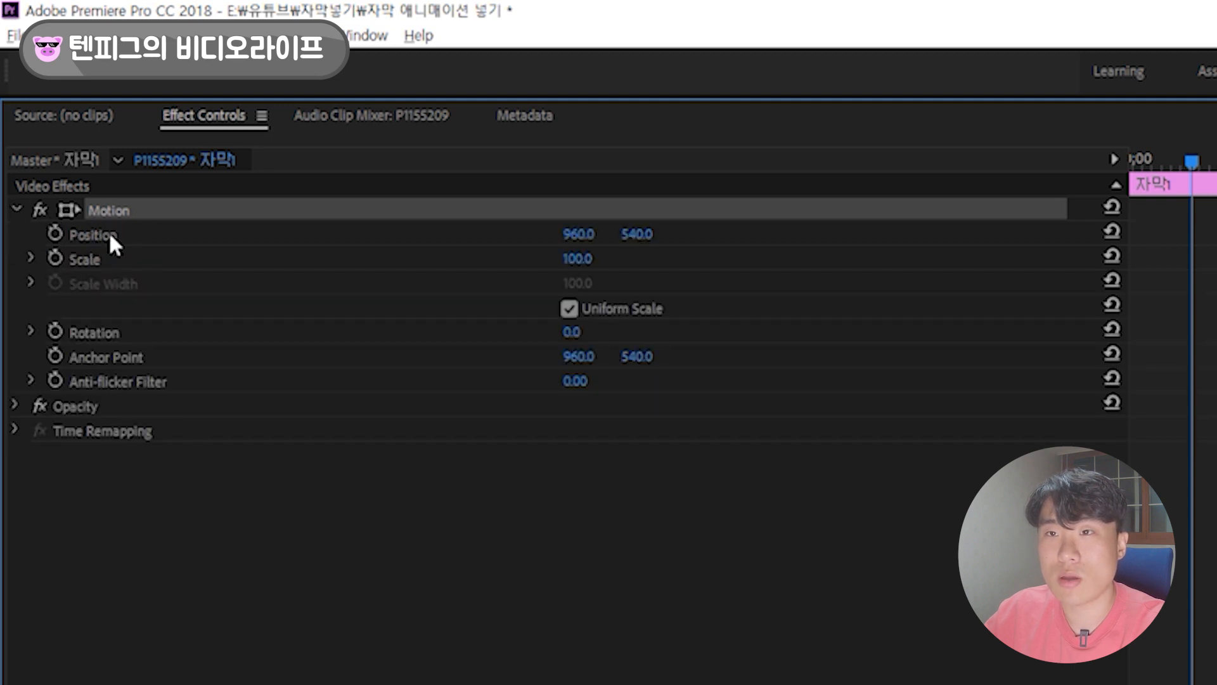
Step: Examine the caption's Motion properties: Position, Scale and Rotation
{"action": "left_click", "coordinate": [393, 602]}
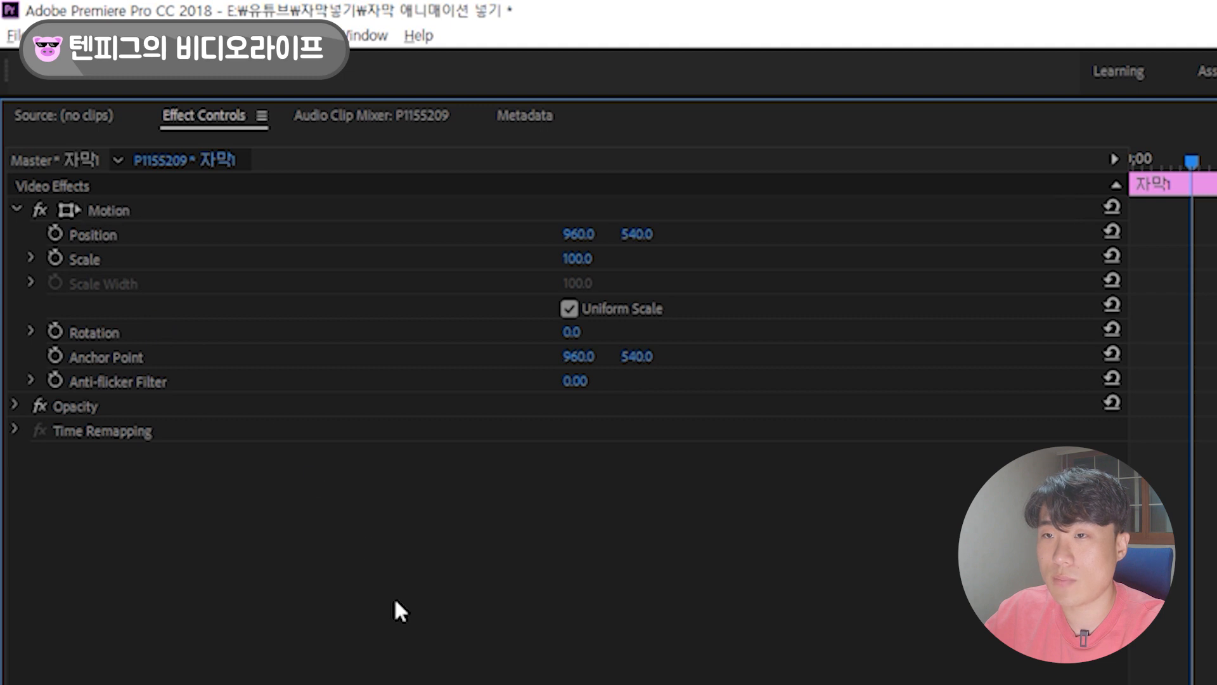
{"action": "left_click", "coordinate": [91, 213]}
{"action": "left_click", "coordinate": [105, 239]}
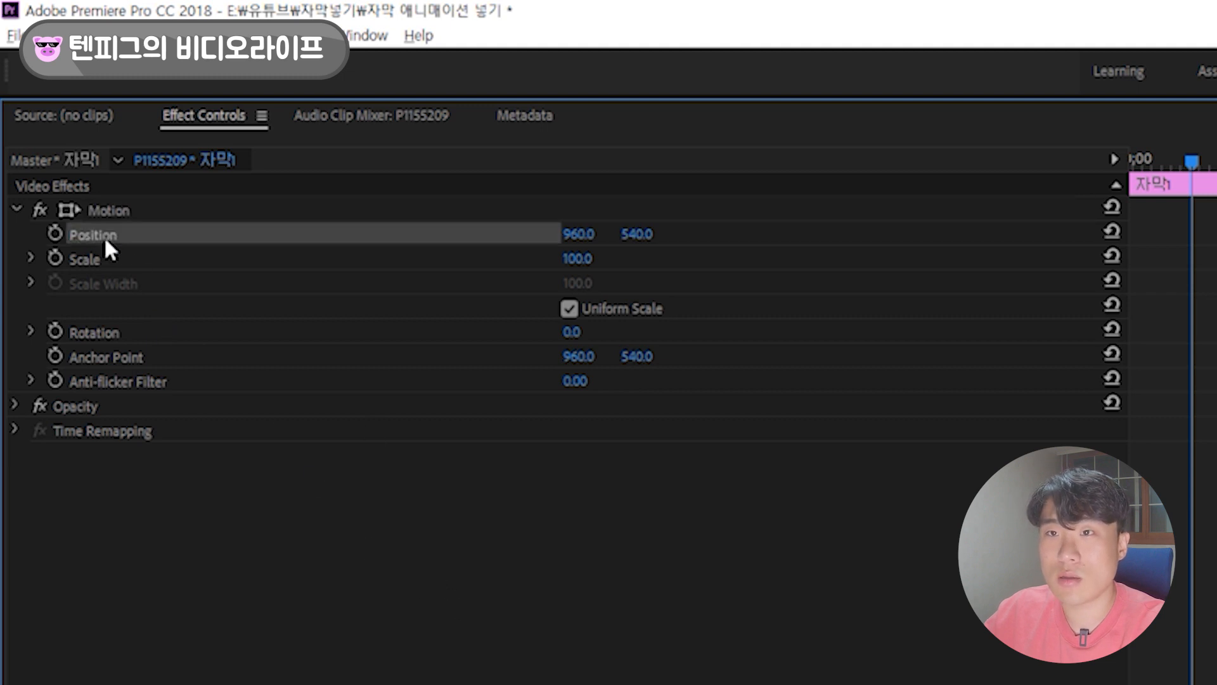
{"action": "left_click", "coordinate": [93, 263]}
{"action": "left_click", "coordinate": [113, 331]}
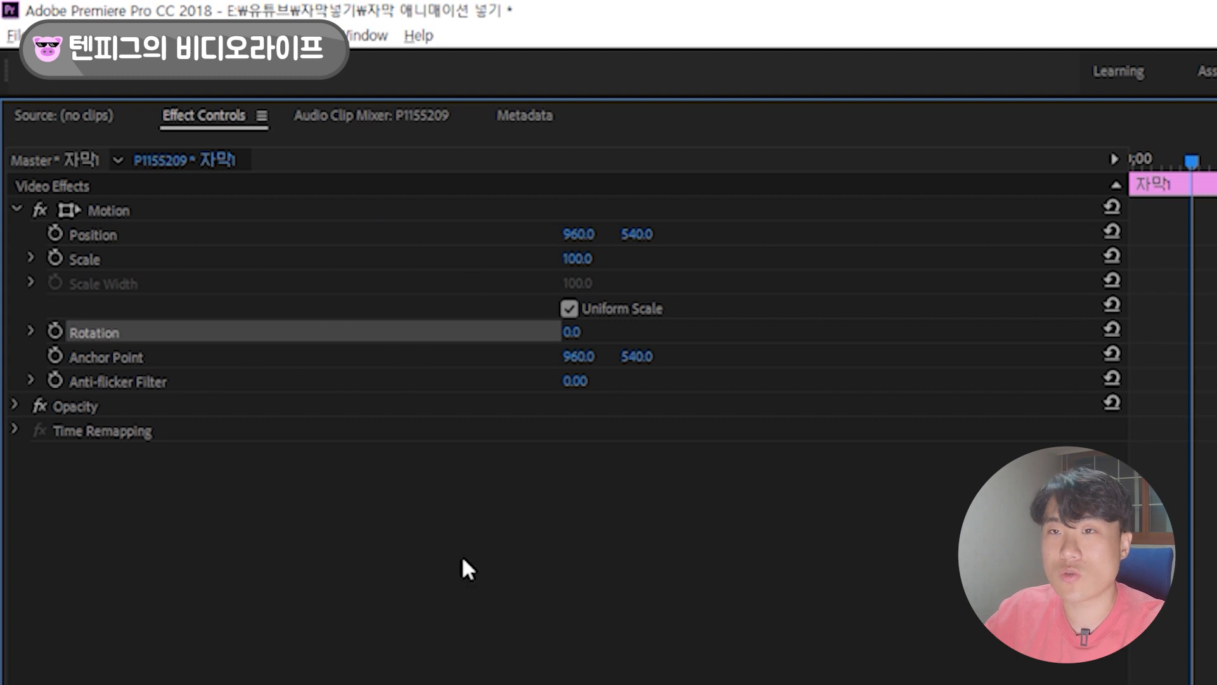
{"action": "left_click", "coordinate": [464, 591]}
{"action": "left_click", "coordinate": [89, 239]}
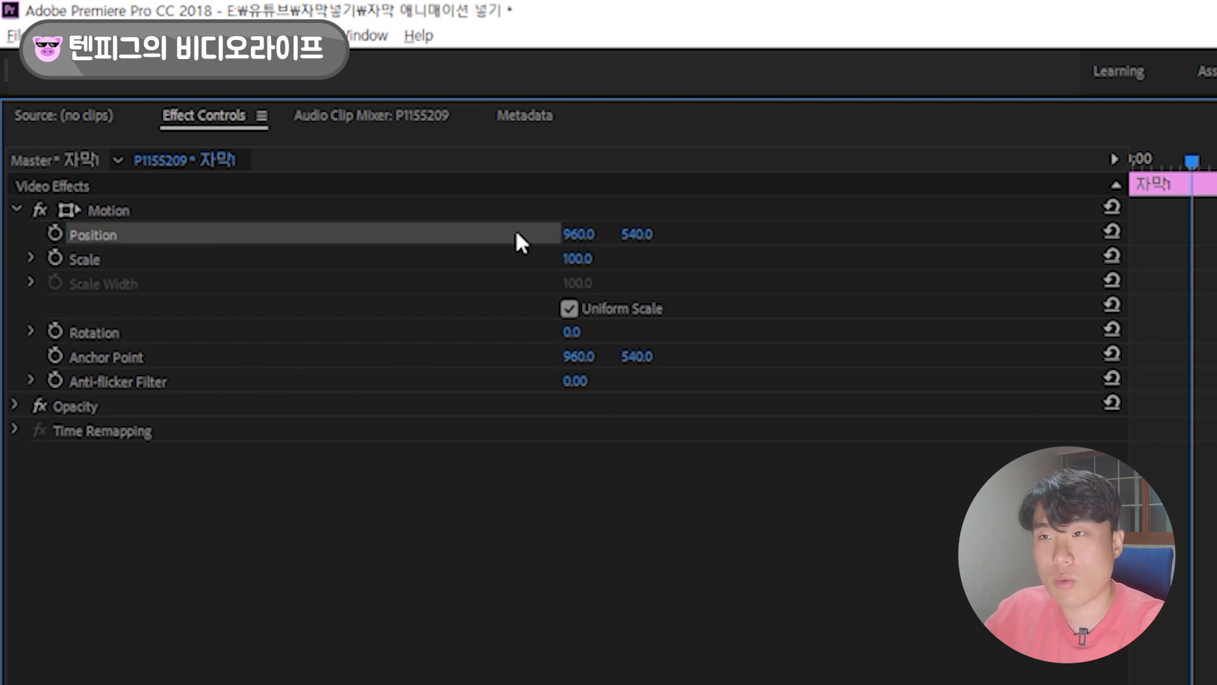
{"action": "left_click", "coordinate": [542, 215]}
{"action": "left_click", "coordinate": [97, 228]}
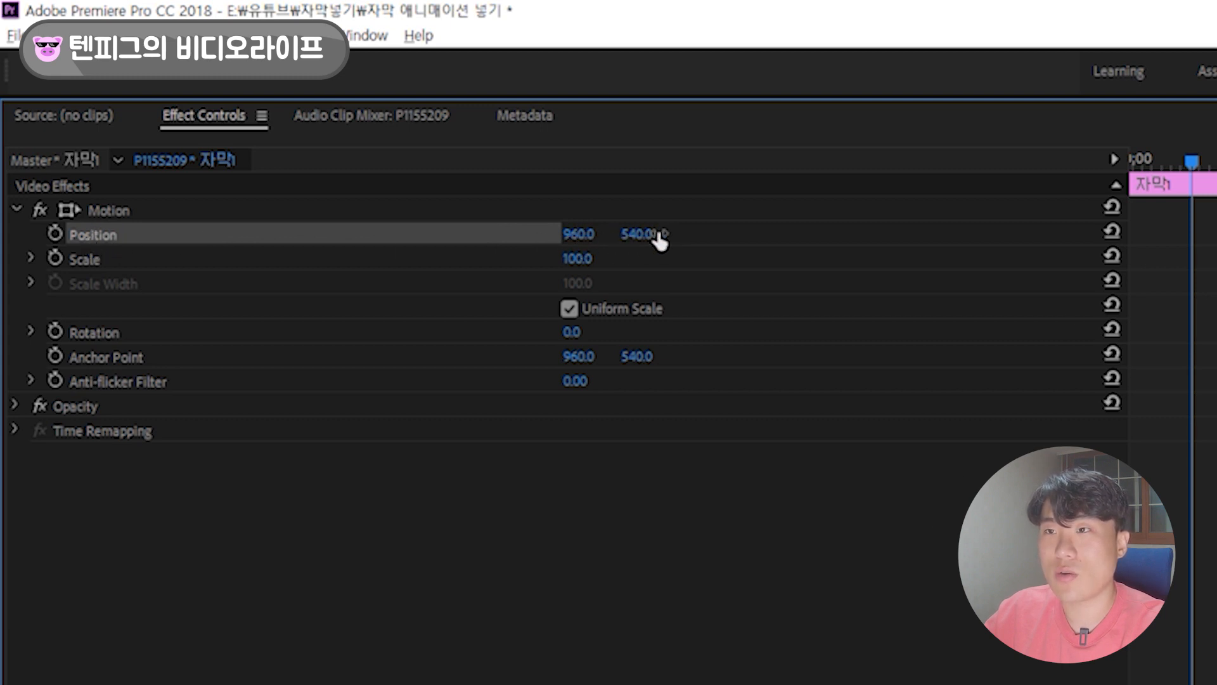
Step: Try shifting the caption horizontally and vertically with its Position values, and undo the changes
{"action": "left_click_drag", "start_coordinate": [582, 243], "coordinate": [621, 244]}
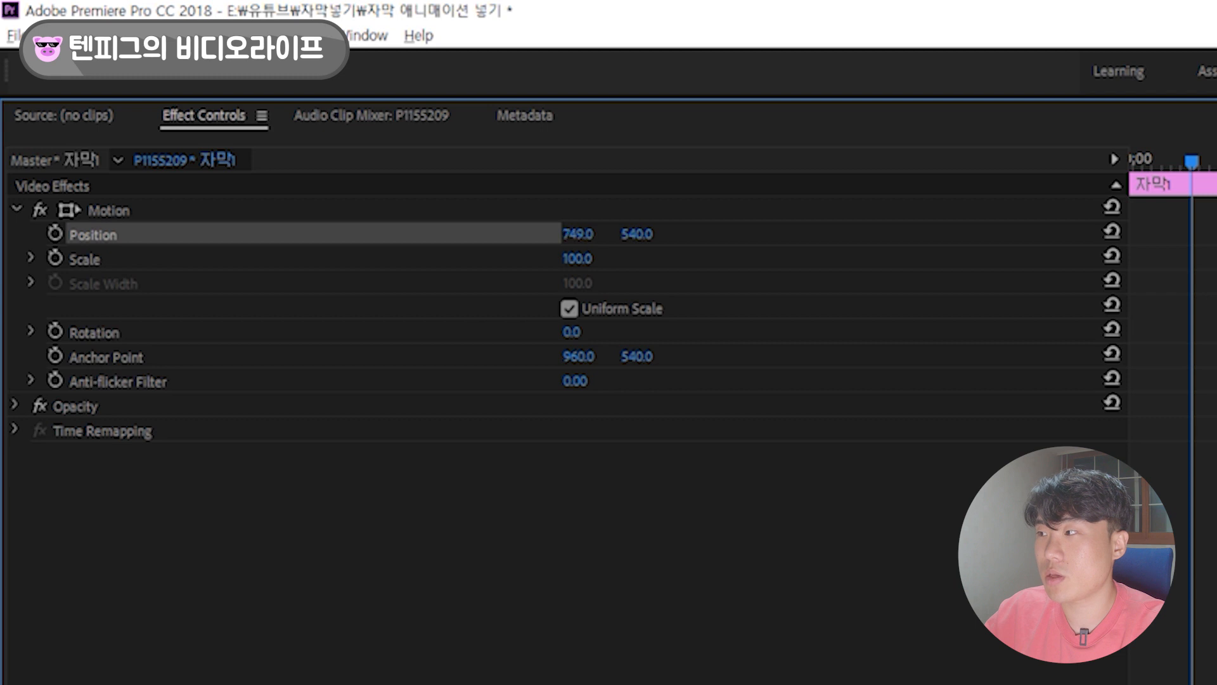
{"action": "mouse_move", "coordinate": [237, 96]}
{"action": "left_mouse_down"}
{"action": "mouse_move", "coordinate": [166, 97]}
{"action": "mouse_move", "coordinate": [240, 97]}
{"action": "left_mouse_up"}
{"action": "key", "text": "ctrl+z"}
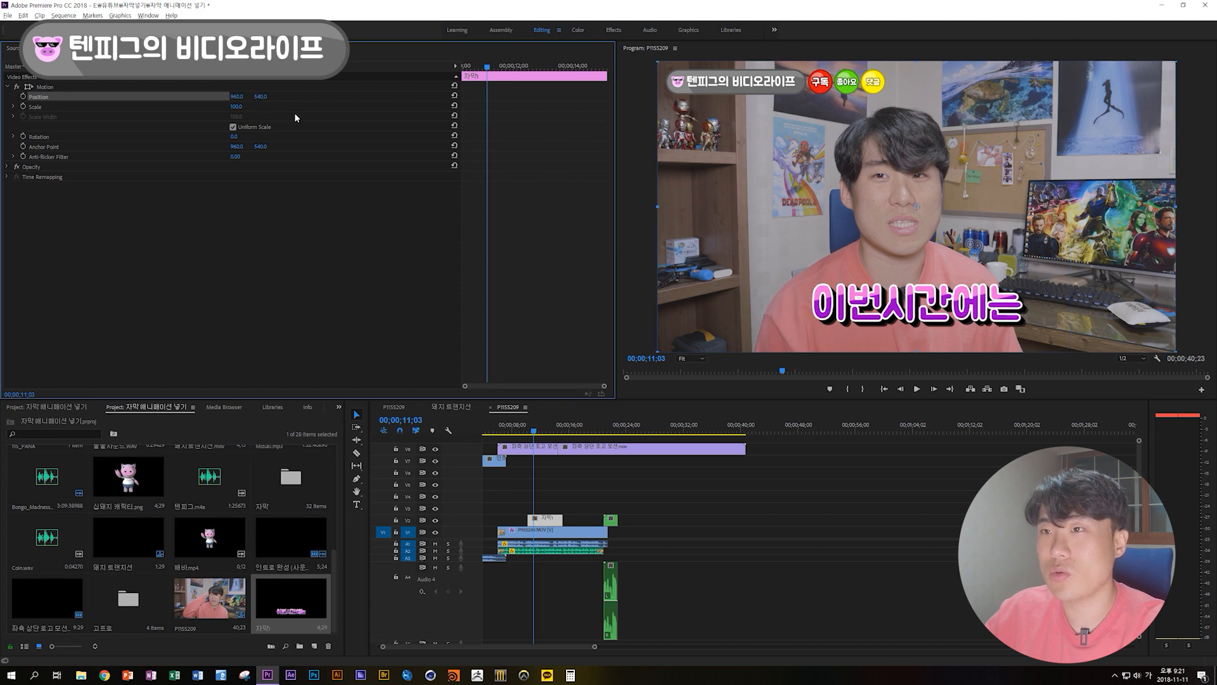
{"action": "left_click", "coordinate": [277, 102]}
{"action": "mouse_move", "coordinate": [260, 96]}
{"action": "left_mouse_down"}
{"action": "mouse_move", "coordinate": [222, 96]}
{"action": "mouse_move", "coordinate": [260, 96]}
{"action": "left_mouse_up"}
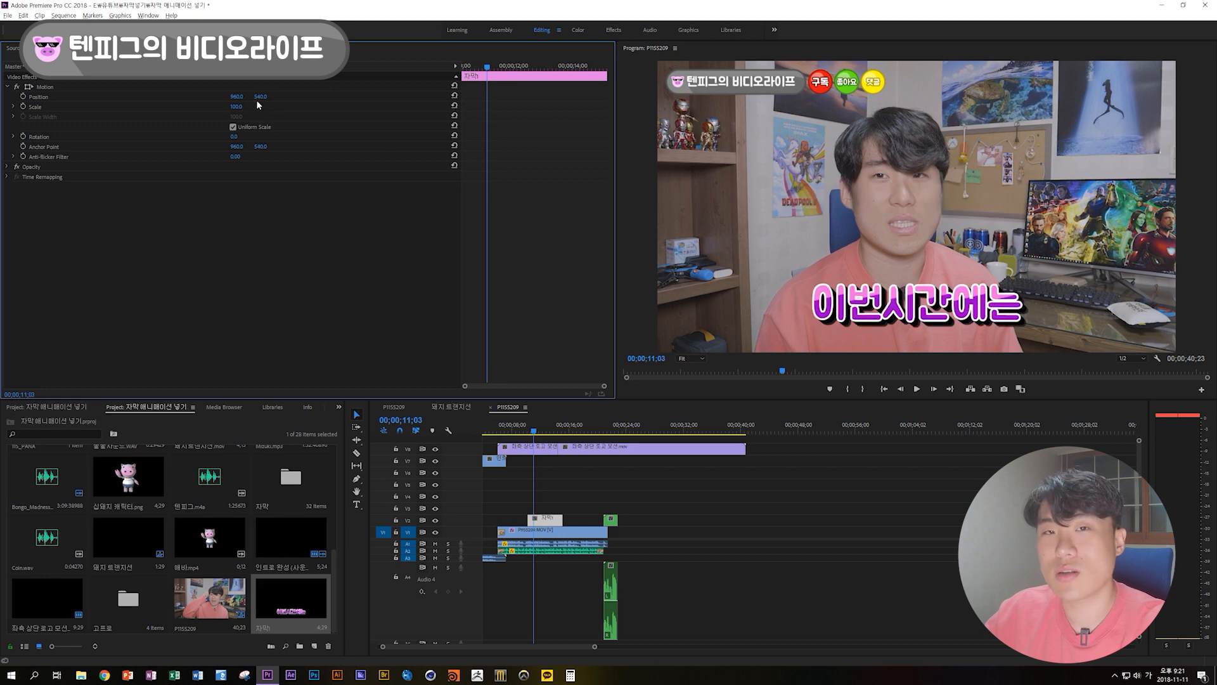
Step: Try resizing the caption with its Scale property, and return it to 100
{"action": "left_click", "coordinate": [38, 106]}
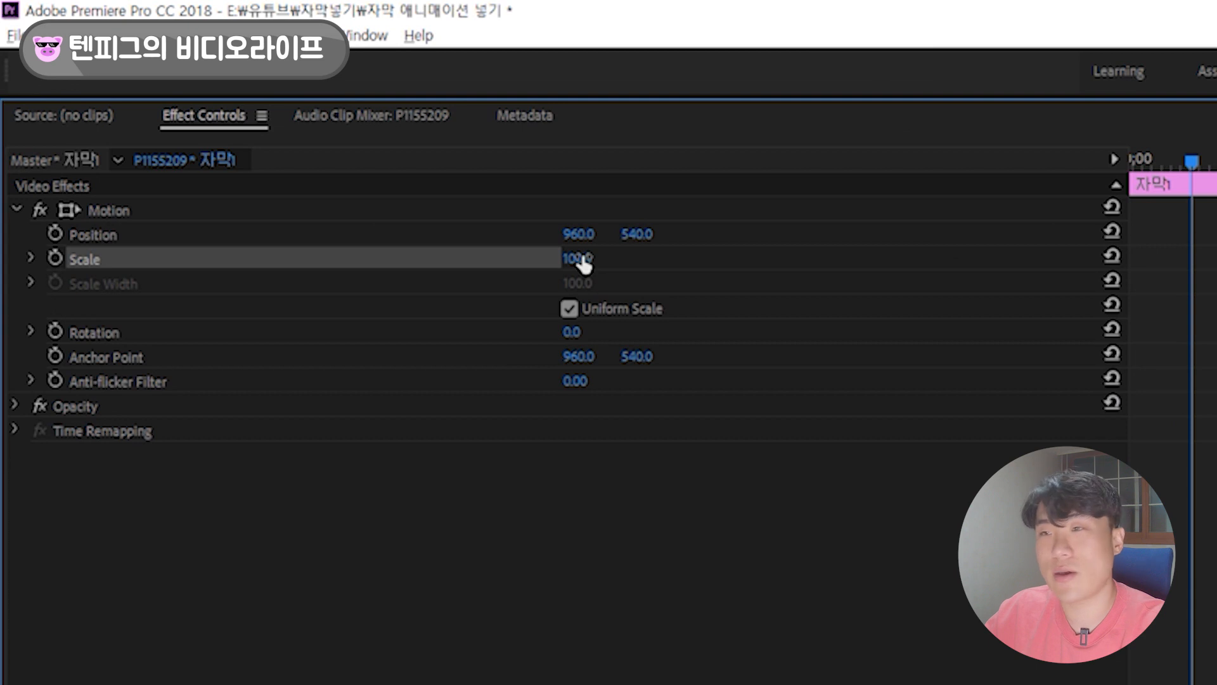
{"action": "left_click", "coordinate": [577, 258]}
{"action": "type", "text": "0"}
{"action": "key", "text": "Return"}
{"action": "left_click_drag", "start_coordinate": [233, 106], "coordinate": [250, 114]}
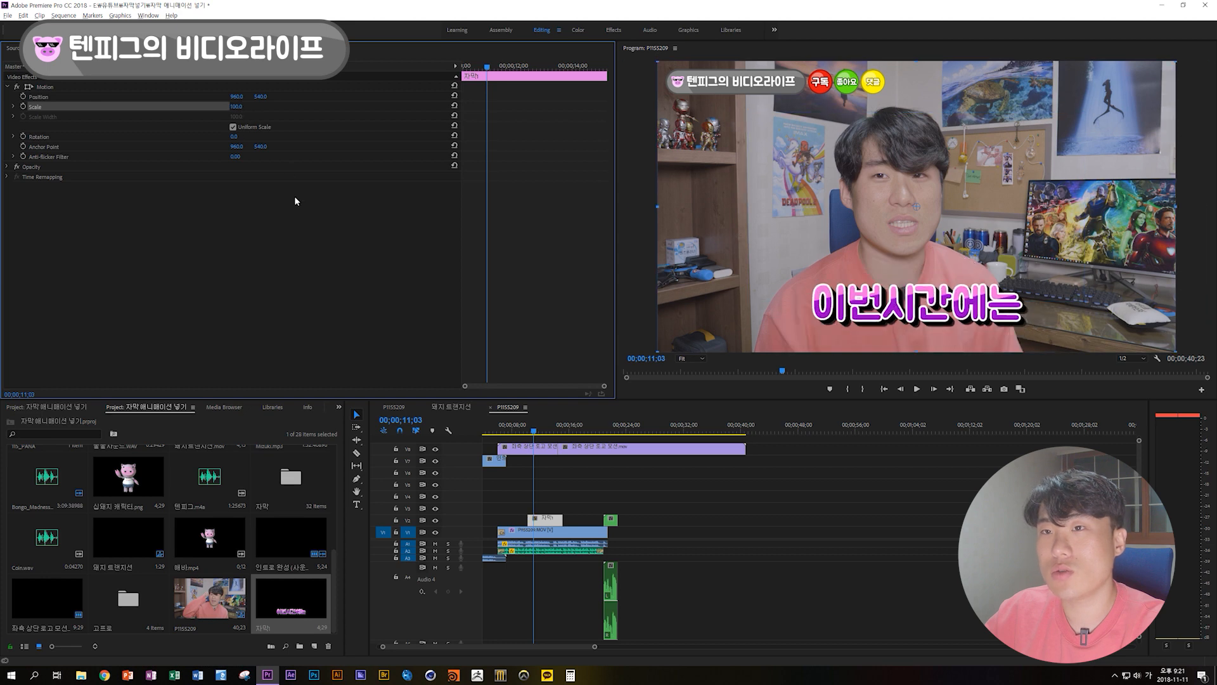
Step: Try tilting the caption with its Rotation property, and undo the change
{"action": "left_click", "coordinate": [43, 138]}
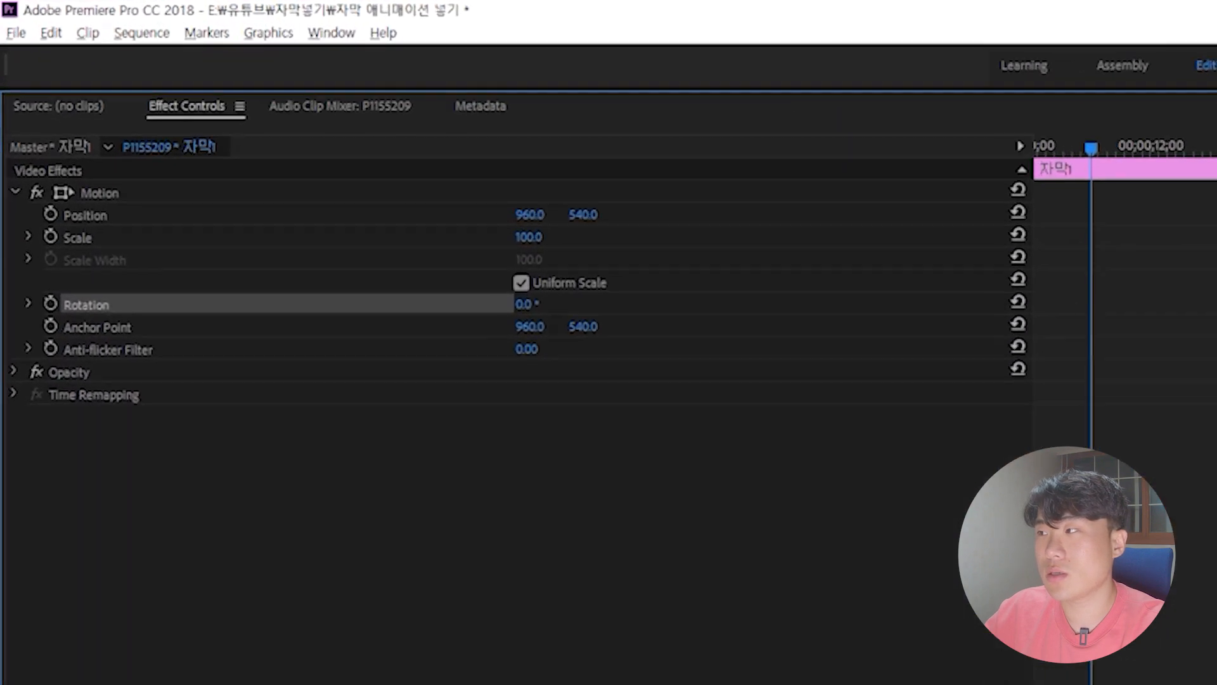
{"action": "left_click_drag", "start_coordinate": [234, 139], "coordinate": [266, 139]}
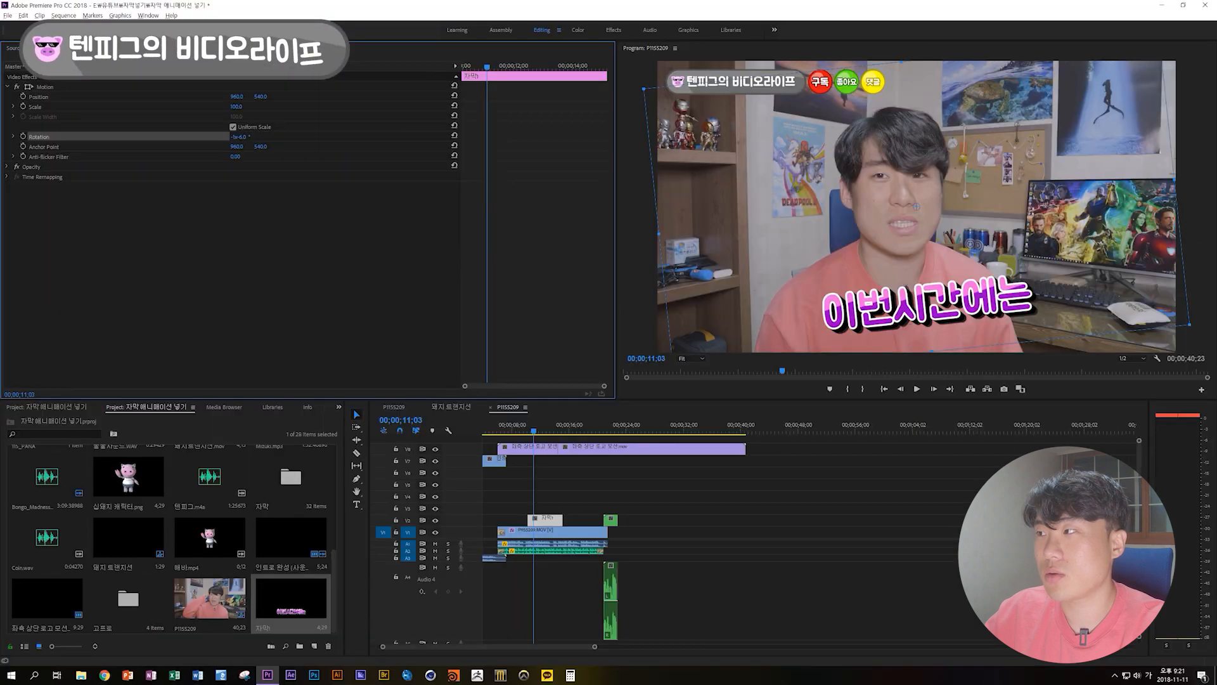
{"action": "left_click_drag", "start_coordinate": [651, 332], "coordinate": [526, 154]}
{"action": "key", "text": "ctrl+z"}
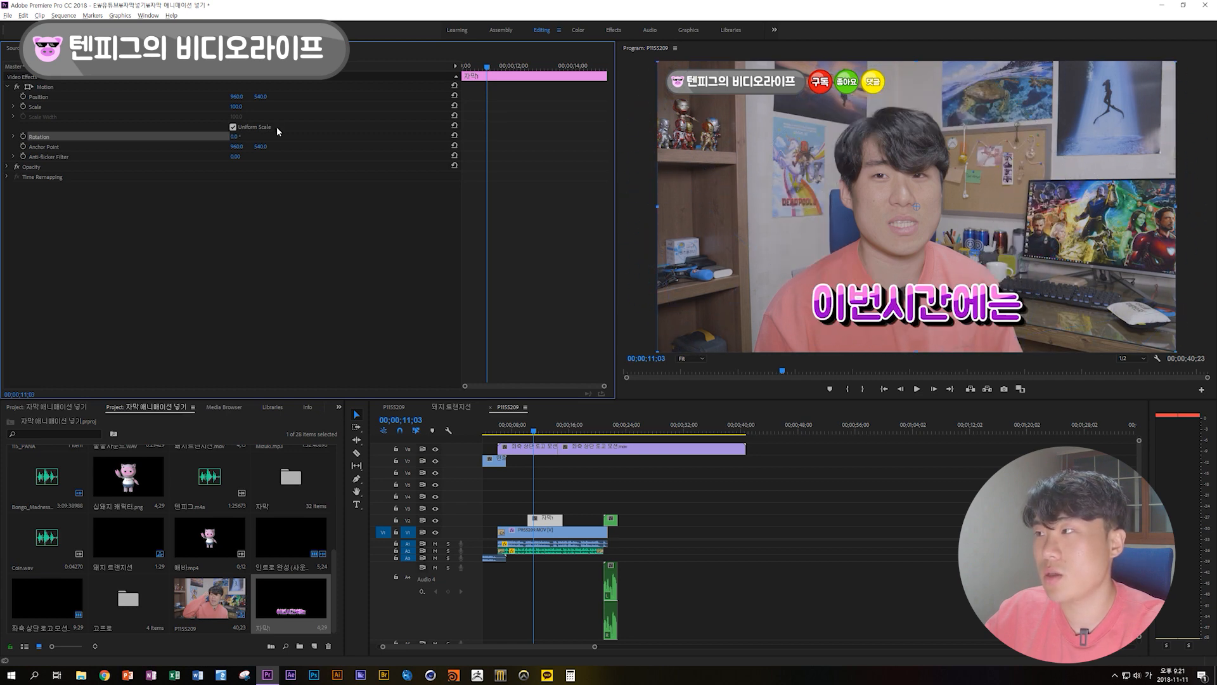
{"action": "left_click", "coordinate": [335, 215]}
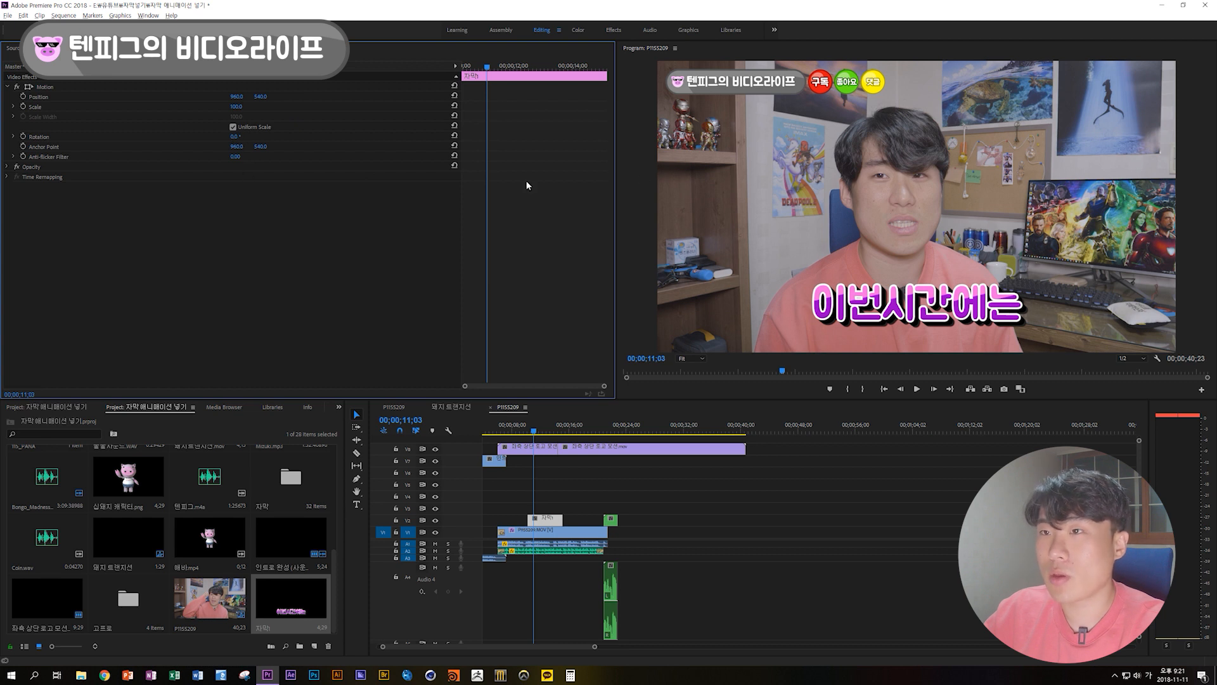
Step: Show the caption's anchor point in the preview and examine its Anchor Point property
{"action": "left_click", "coordinate": [134, 88]}
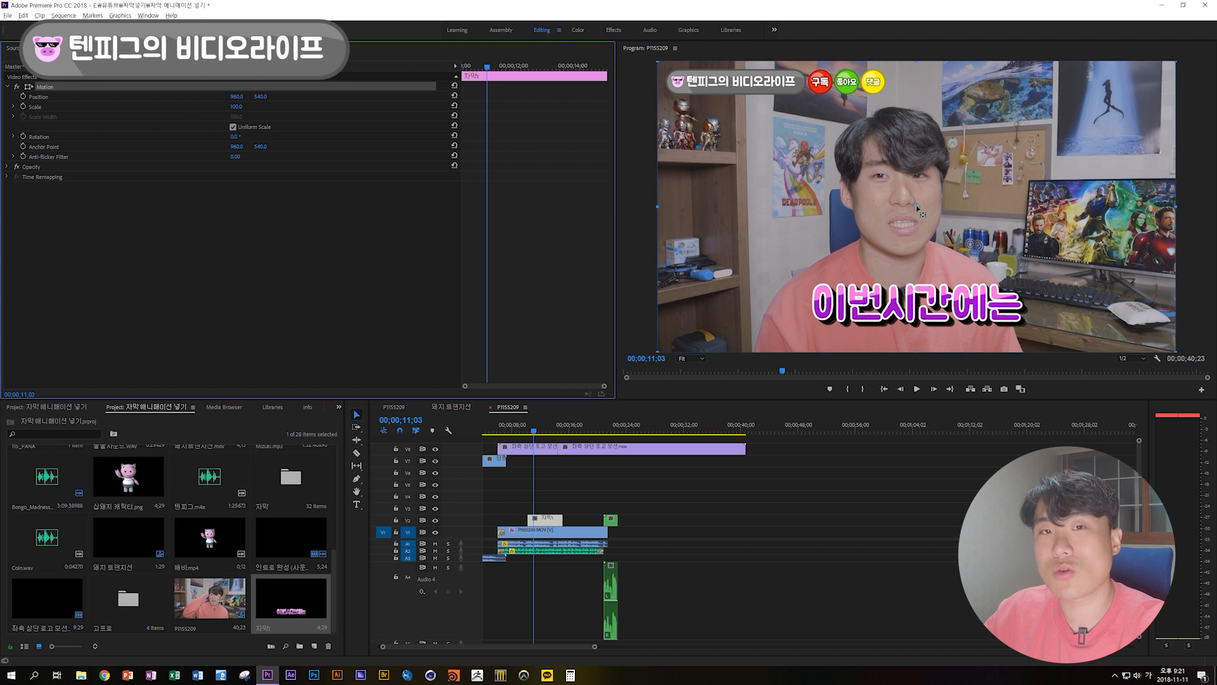
{"action": "left_click", "coordinate": [104, 184]}
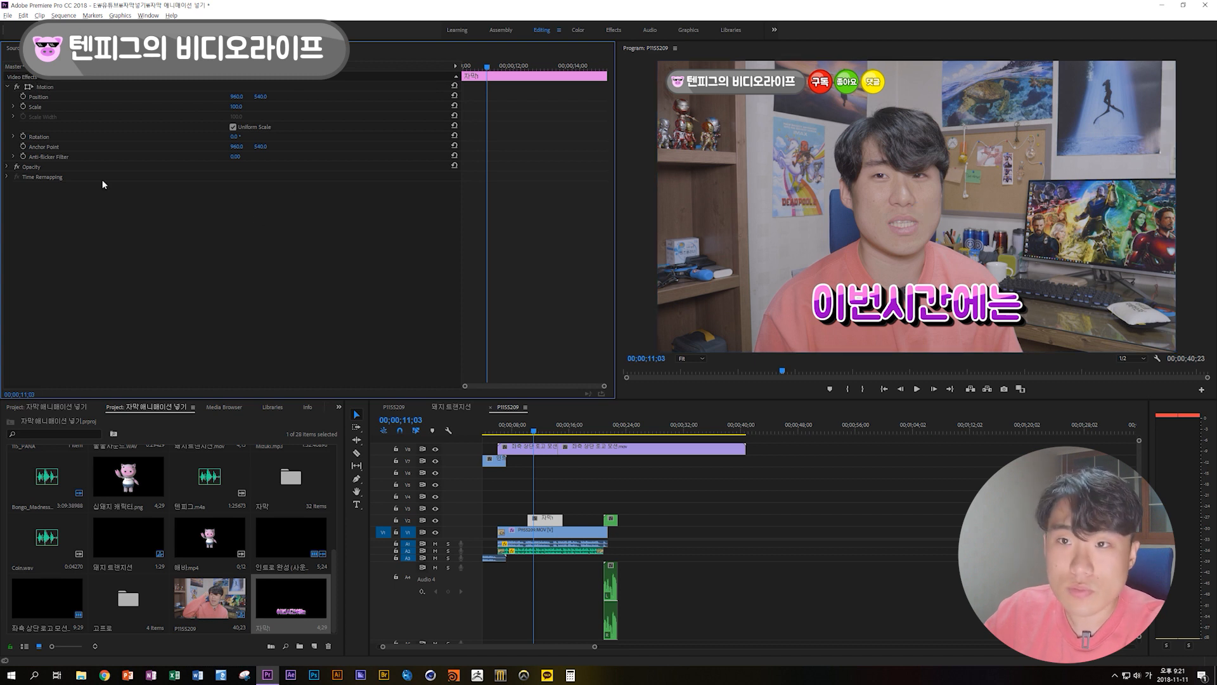
{"action": "left_click", "coordinate": [48, 147]}
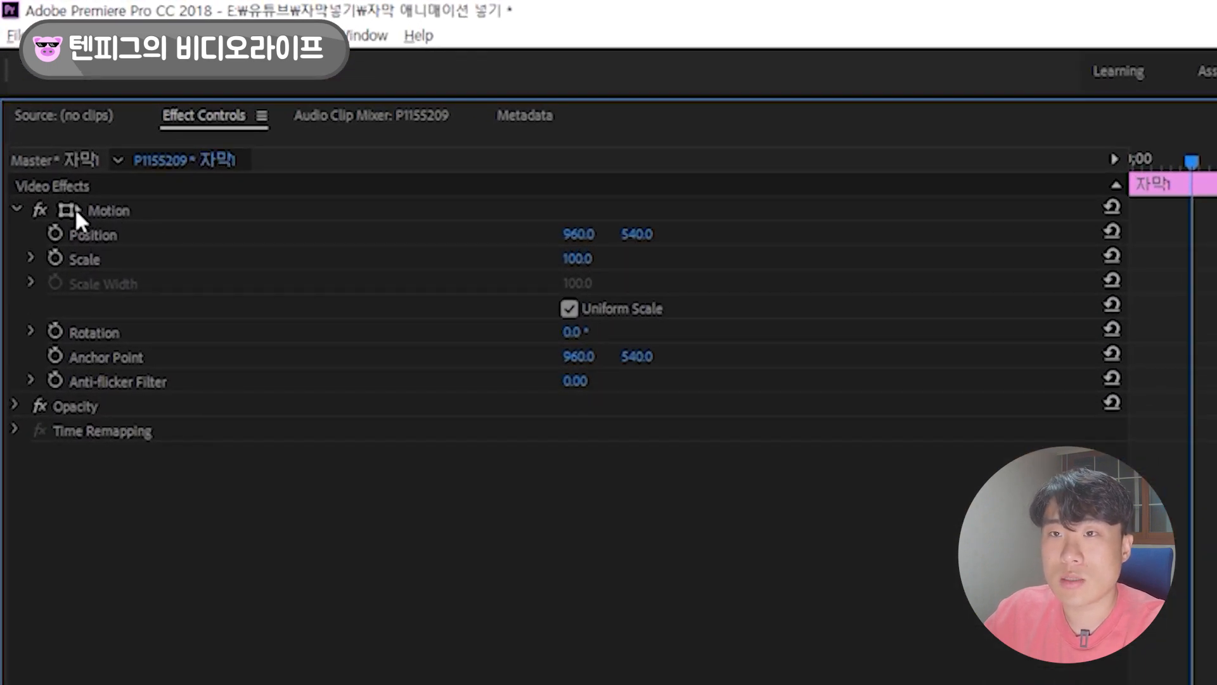
{"action": "left_click", "coordinate": [106, 213]}
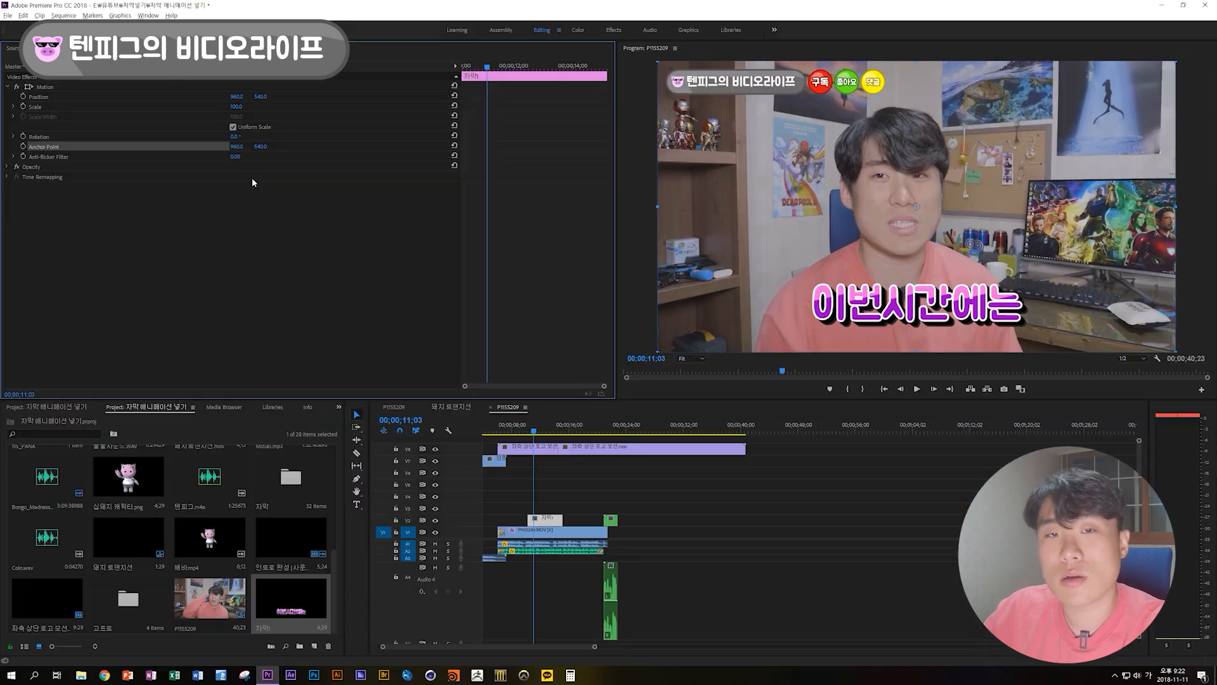
Step: Try changing the caption's horizontal and vertical Anchor Point values, and restore them to 960, 540
{"action": "left_click", "coordinate": [238, 147]}
{"action": "left_click_drag", "start_coordinate": [236, 146], "coordinate": [552, 146]}
{"action": "left_click_drag", "start_coordinate": [260, 146], "coordinate": [257, 207]}
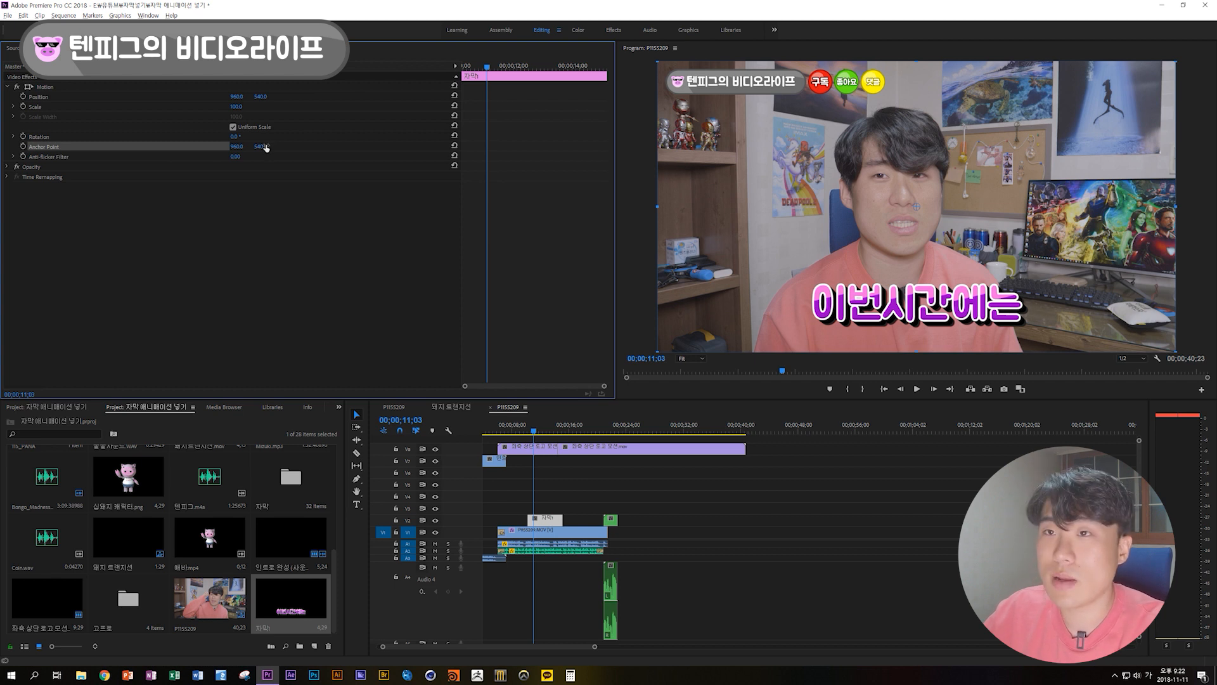
{"action": "left_click", "coordinate": [279, 256]}
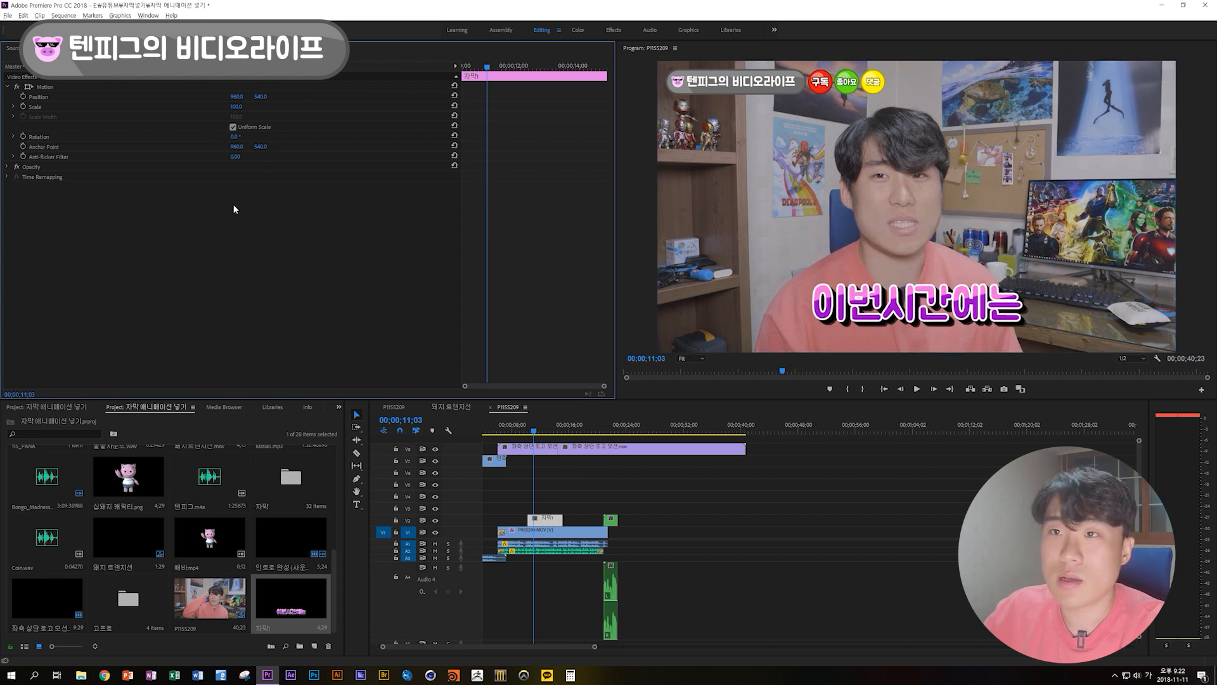
Step: Try changing the vertical Anchor Point value to bring the anchor onto the caption text, rotate the caption around it, and undo both changes
{"action": "left_click", "coordinate": [126, 87]}
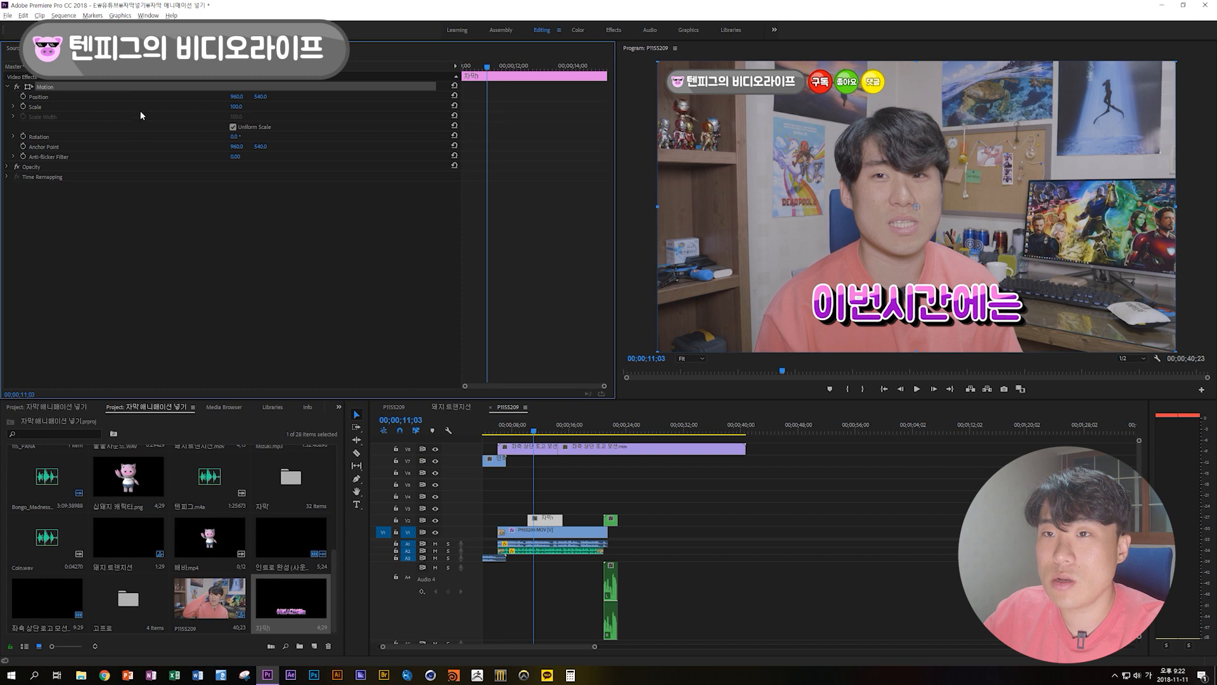
{"action": "left_click", "coordinate": [34, 147]}
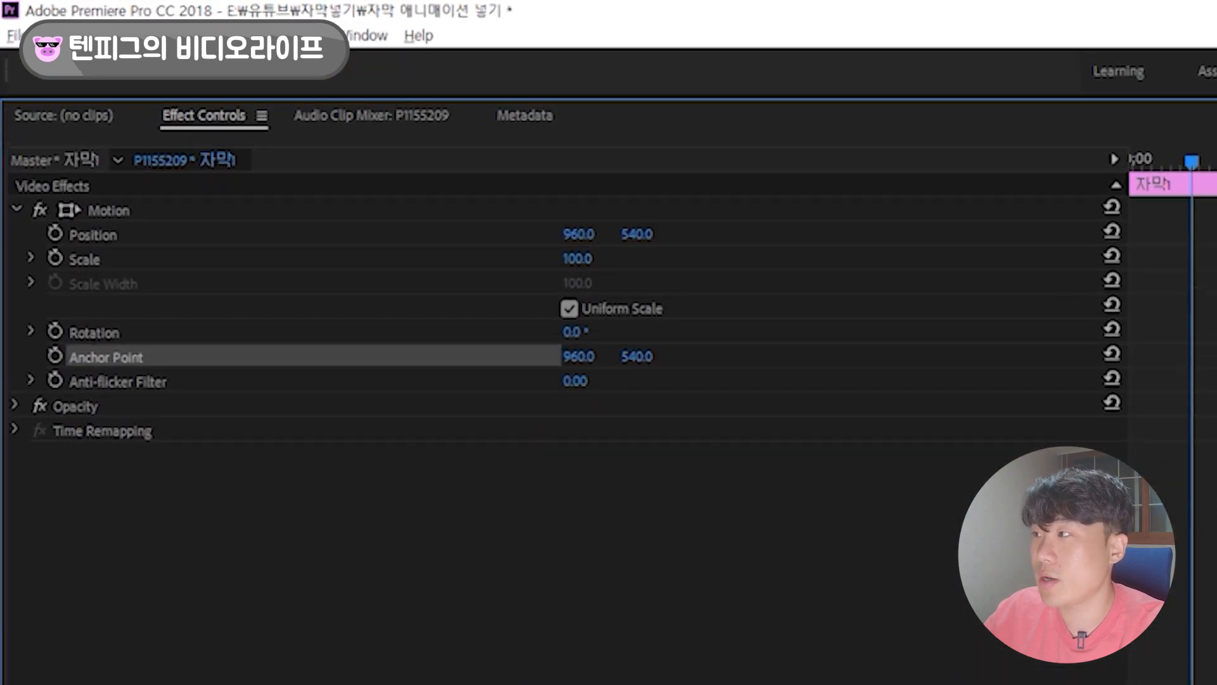
{"action": "left_click_drag", "start_coordinate": [637, 356], "coordinate": [703, 357]}
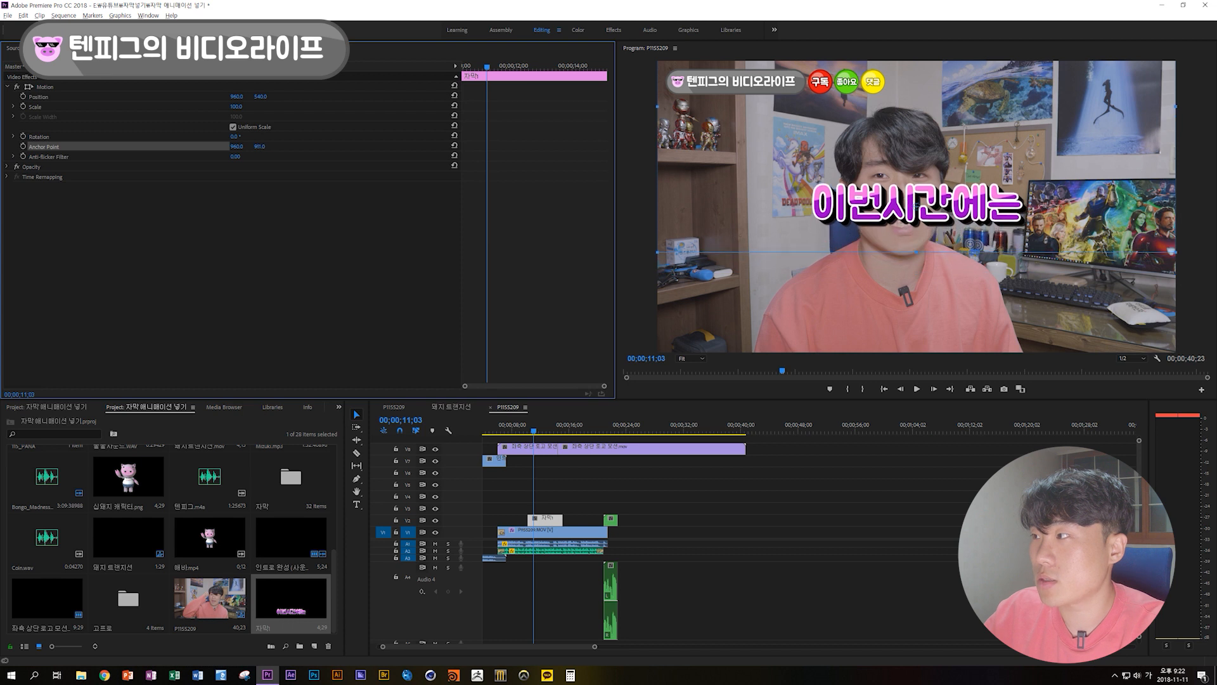
{"action": "left_click_drag", "start_coordinate": [264, 147], "coordinate": [256, 147]}
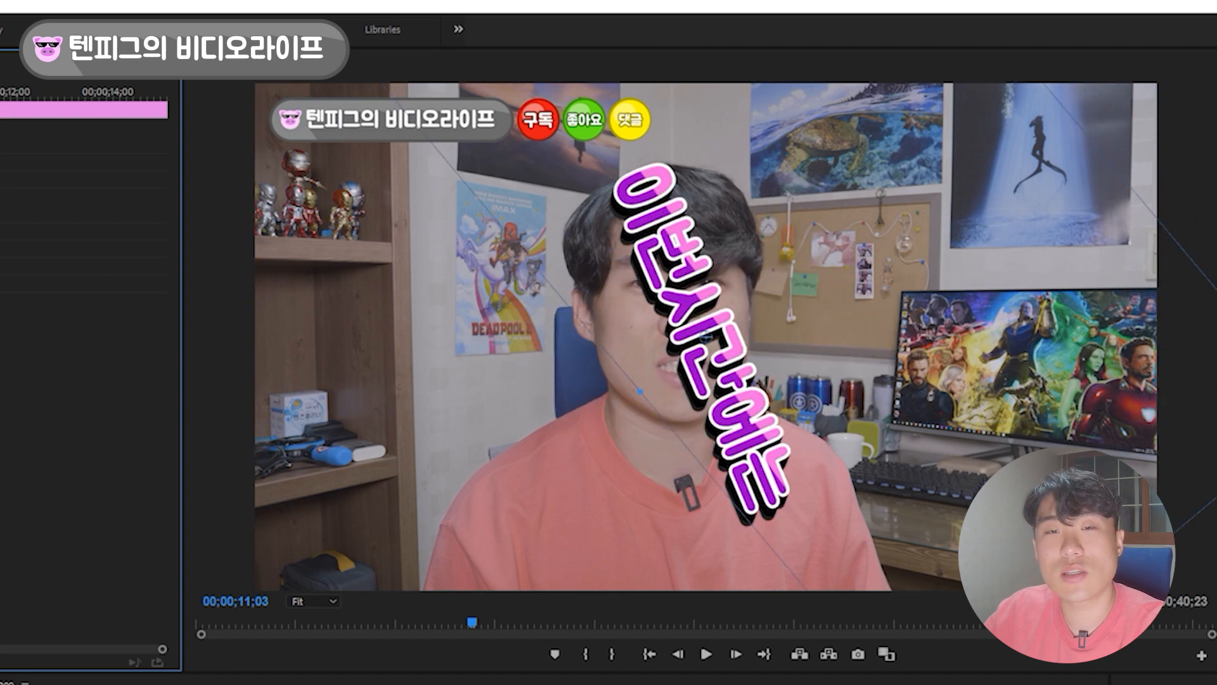
{"action": "left_click_drag", "start_coordinate": [238, 137], "coordinate": [431, 137]}
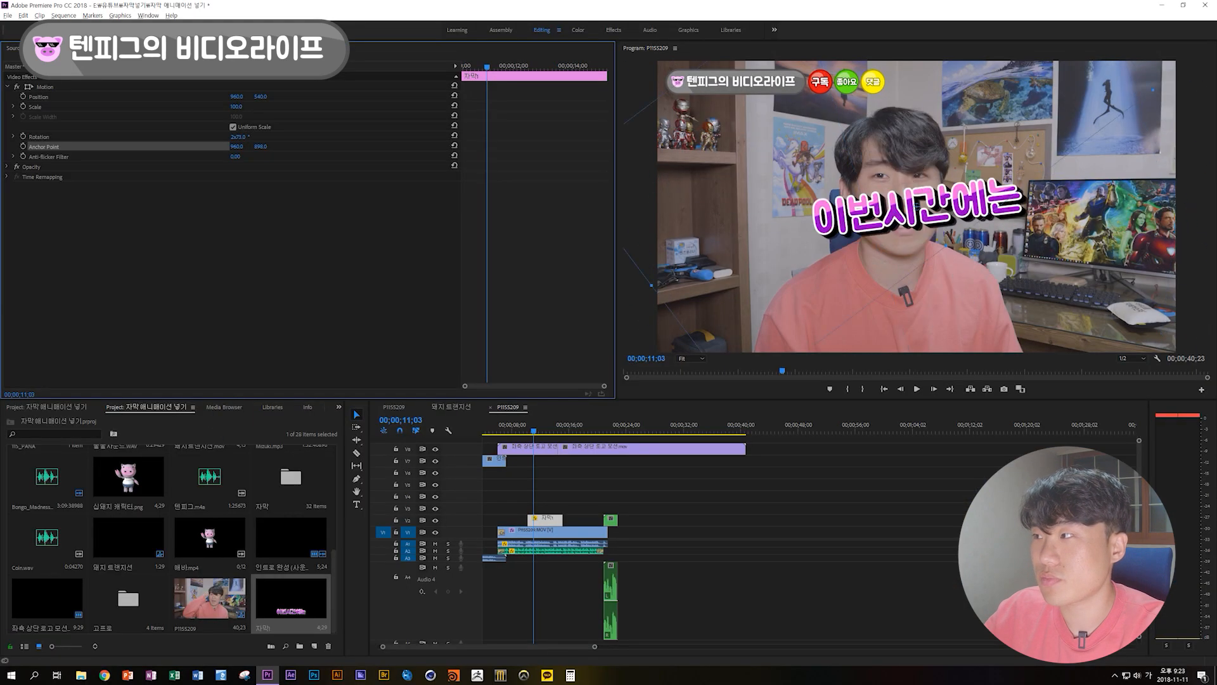
{"action": "key", "text": "ctrl+z"}
{"action": "key", "text": "ctrl+z"}
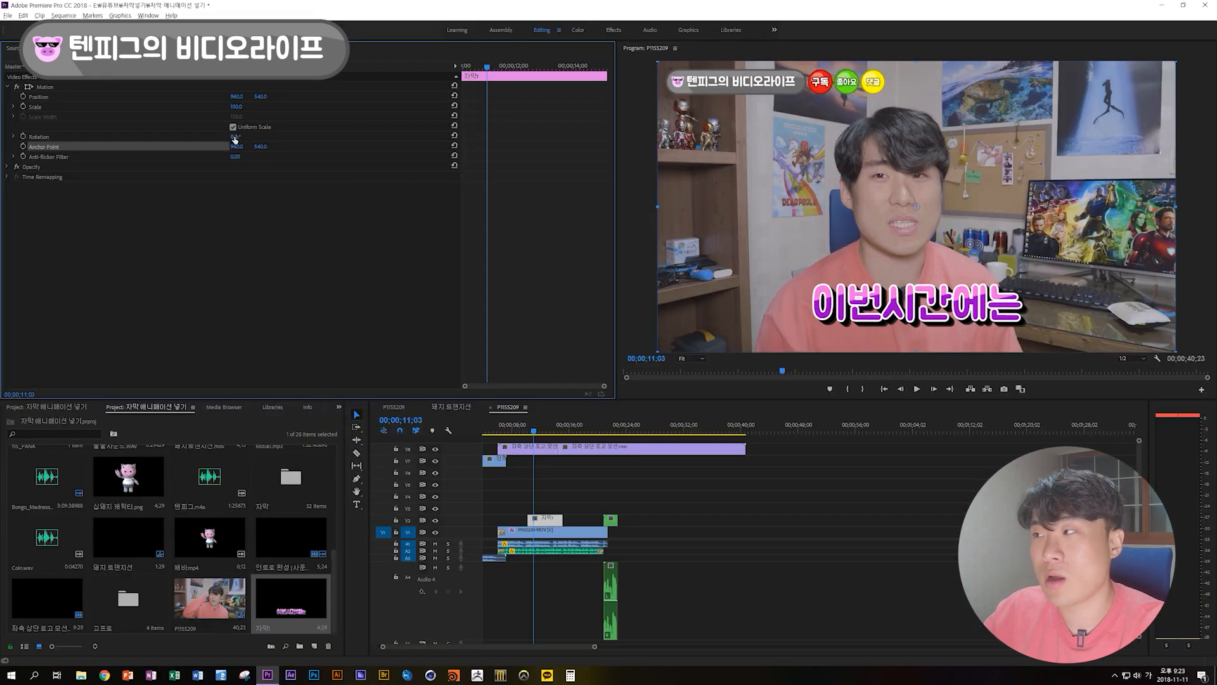
Step: Try rotating the caption around its central anchor point and again after shifting the anchor vertically, restoring the original values
{"action": "mouse_move", "coordinate": [234, 139]}
{"action": "left_mouse_down"}
{"action": "mouse_move", "coordinate": [479, 140]}
{"action": "mouse_move", "coordinate": [234, 139]}
{"action": "left_mouse_up"}
{"action": "left_click", "coordinate": [161, 149]}
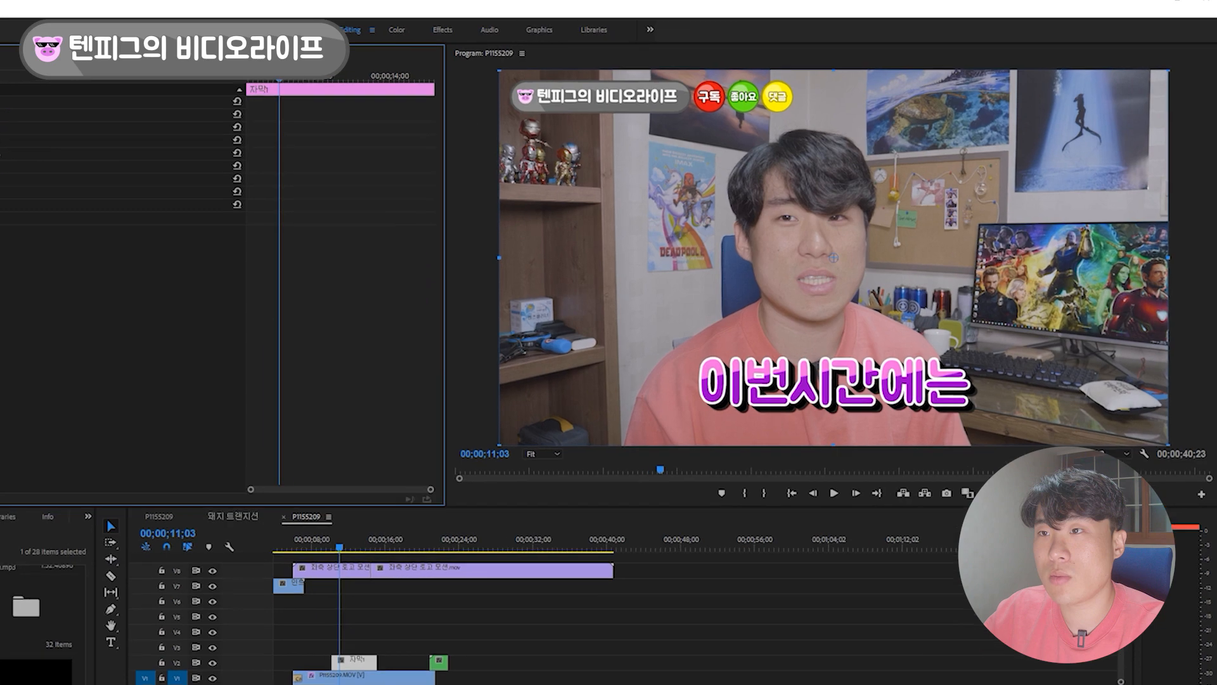
{"action": "left_click_drag", "start_coordinate": [261, 147], "coordinate": [485, 146]}
{"action": "mouse_move", "coordinate": [238, 138]}
{"action": "left_mouse_down"}
{"action": "mouse_move", "coordinate": [339, 138]}
{"action": "mouse_move", "coordinate": [103, 138]}
{"action": "mouse_move", "coordinate": [249, 137]}
{"action": "mouse_move", "coordinate": [237, 137]}
{"action": "left_mouse_up"}
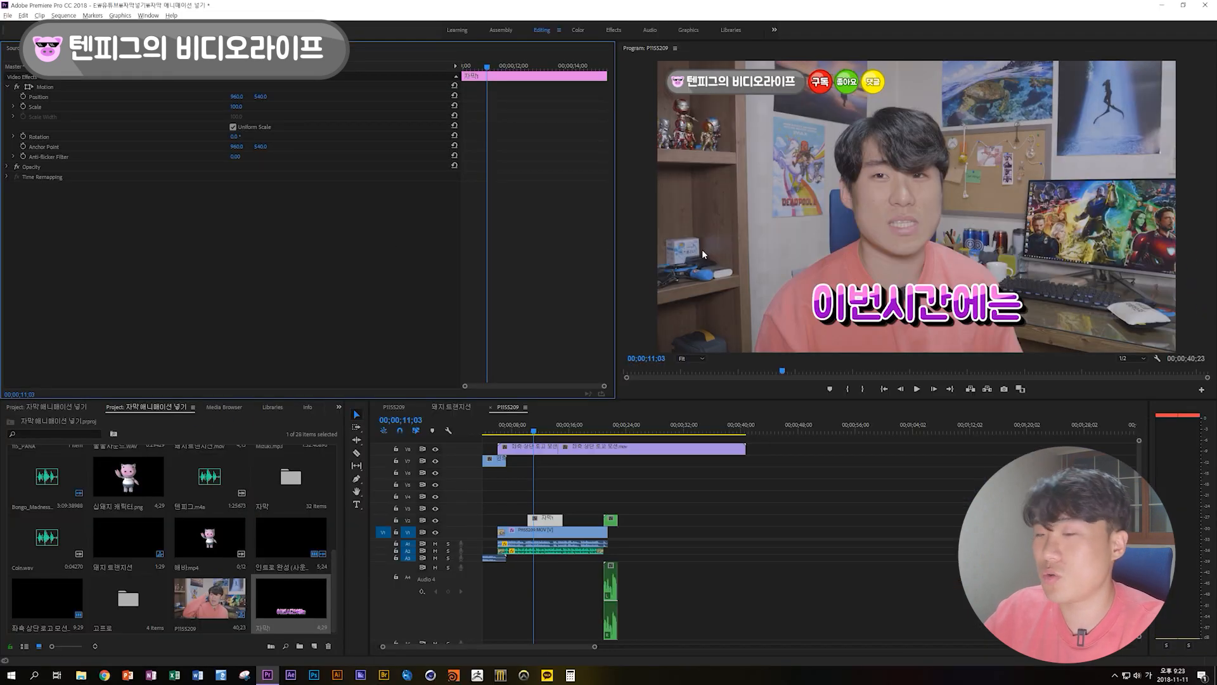
Step: Move the caption's anchor point directly in the preview onto the middle of the caption text, at about 956.5, 898.5
{"action": "left_click", "coordinate": [56, 147]}
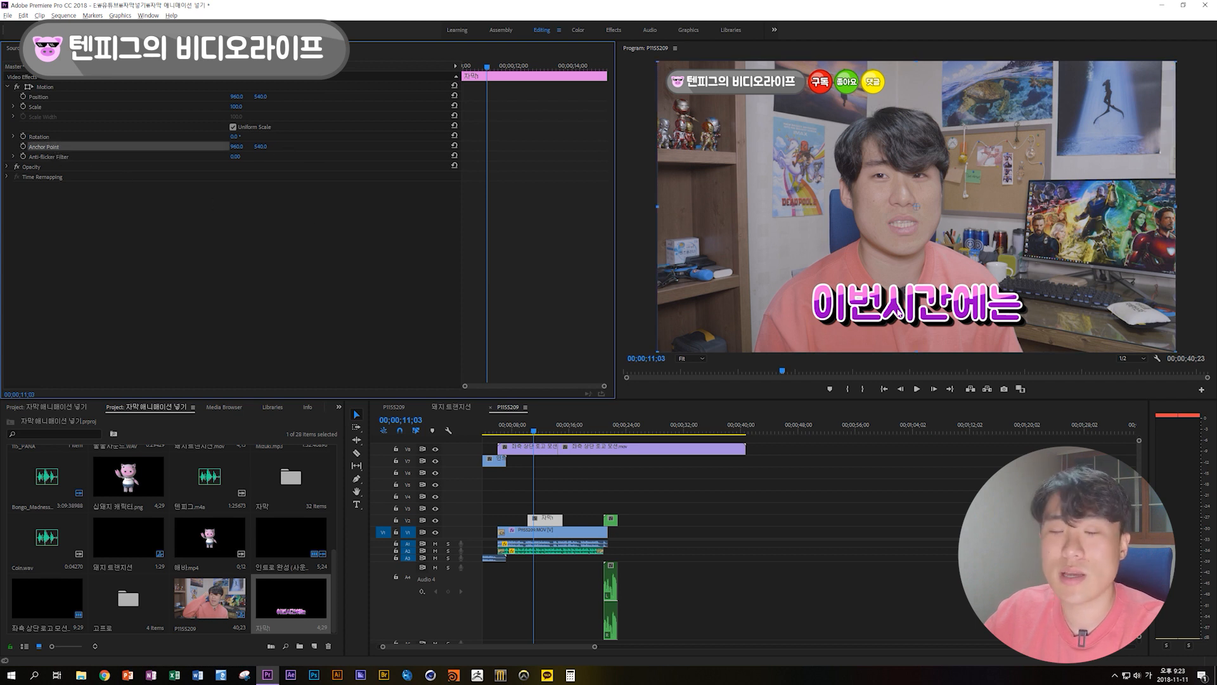
{"action": "left_click", "coordinate": [334, 279]}
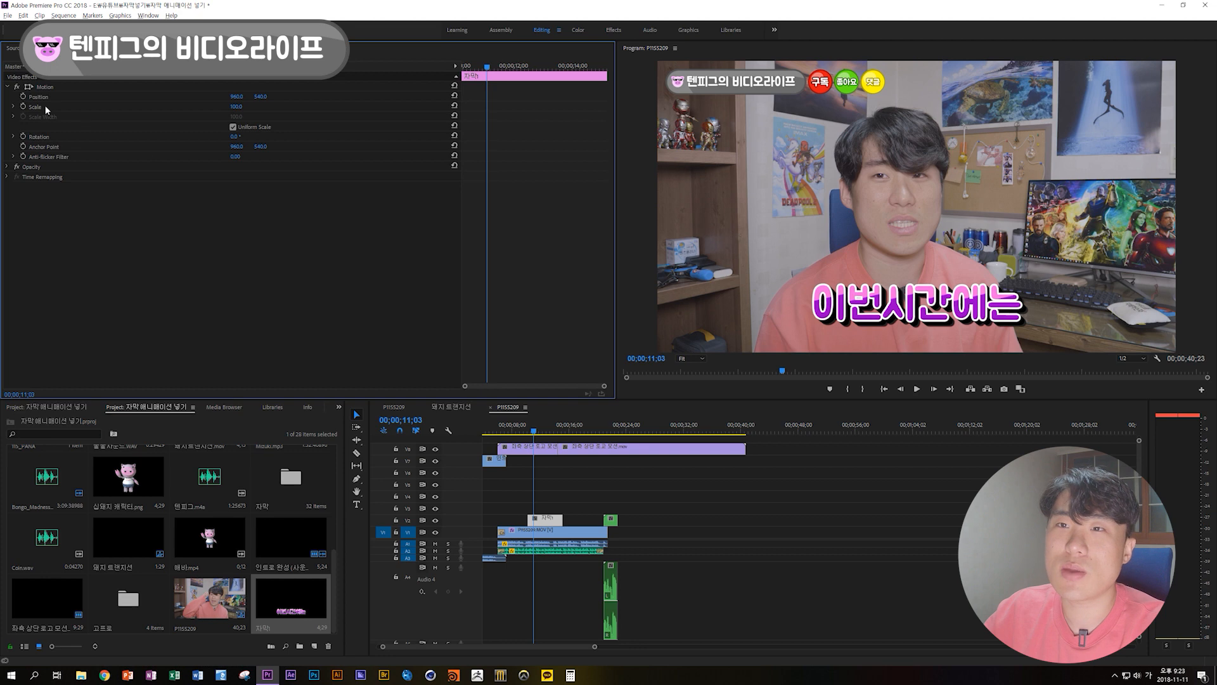
{"action": "left_click", "coordinate": [46, 88]}
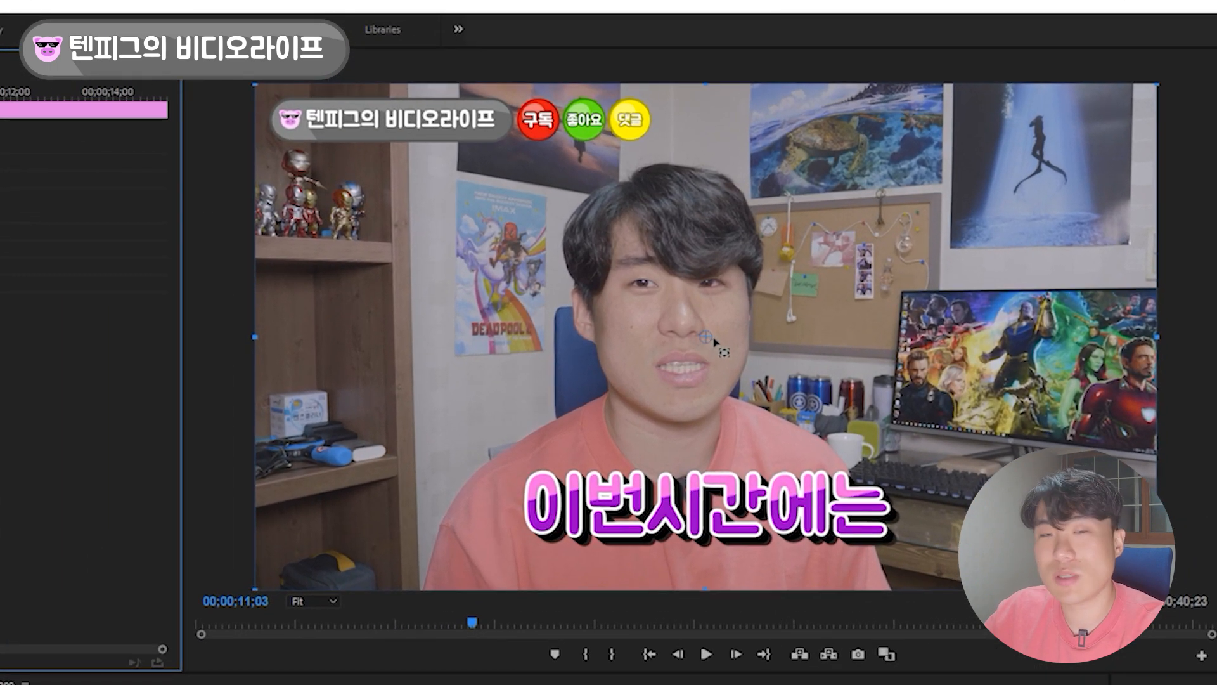
{"action": "left_click_drag", "start_coordinate": [706, 338], "coordinate": [706, 509]}
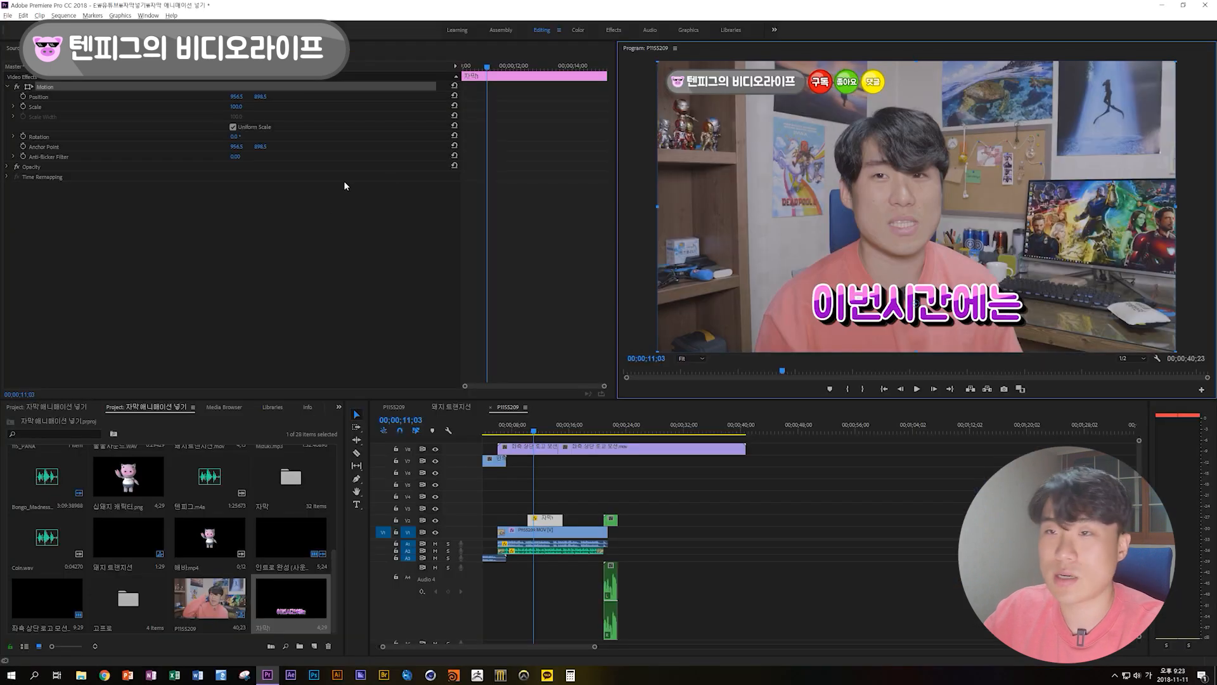
Step: Try rotating the caption by 45 degrees and resizing it around its anchor point, returning Rotation to 0 and Scale to 100
{"action": "left_click", "coordinate": [235, 136]}
{"action": "type", "text": "45"}
{"action": "key", "text": "Return"}
{"action": "mouse_move", "coordinate": [235, 137]}
{"action": "left_mouse_down"}
{"action": "mouse_move", "coordinate": [222, 136]}
{"action": "mouse_move", "coordinate": [251, 144]}
{"action": "left_mouse_up"}
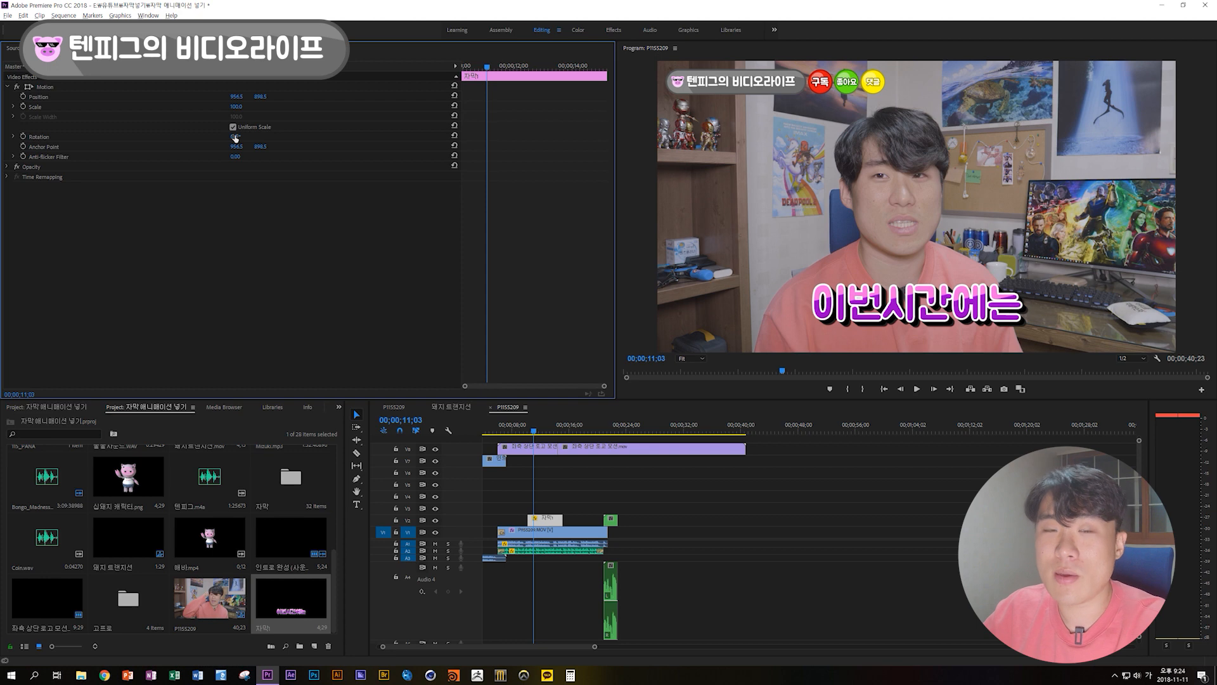
{"action": "left_click_drag", "start_coordinate": [238, 107], "coordinate": [236, 141]}
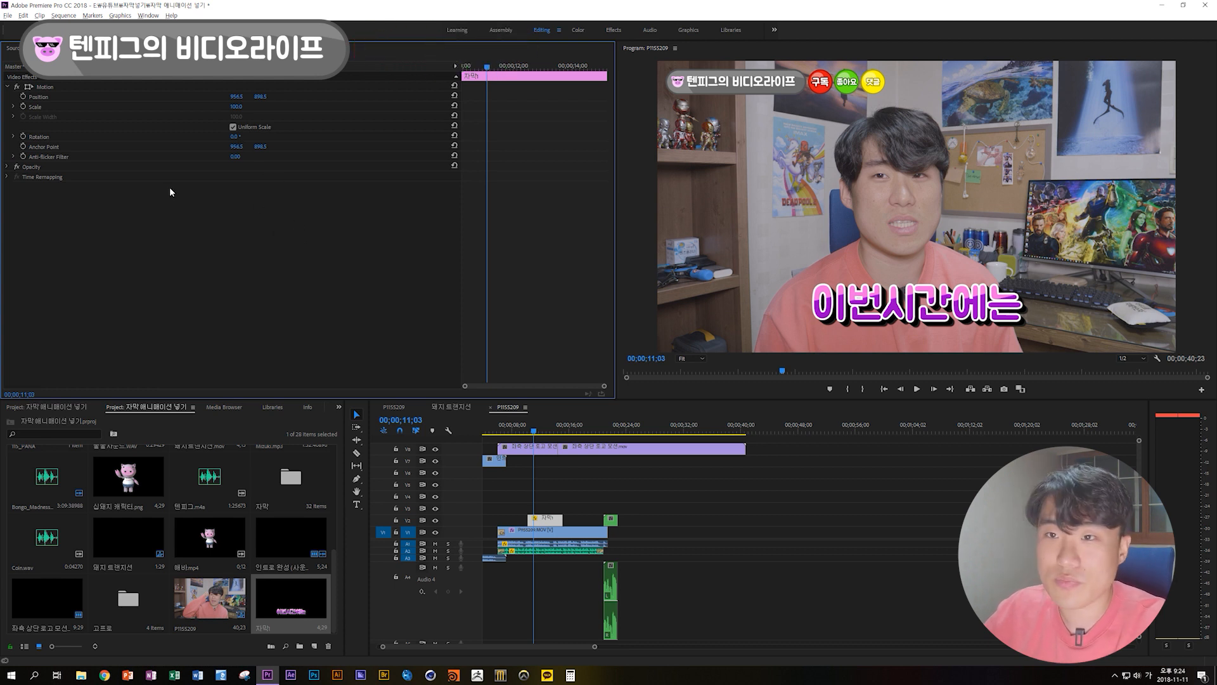
Step: Place the playhead at the start of the caption clip, 00;00;10;07, and reselect the clip to show its effect properties
{"action": "key", "text": "Up"}
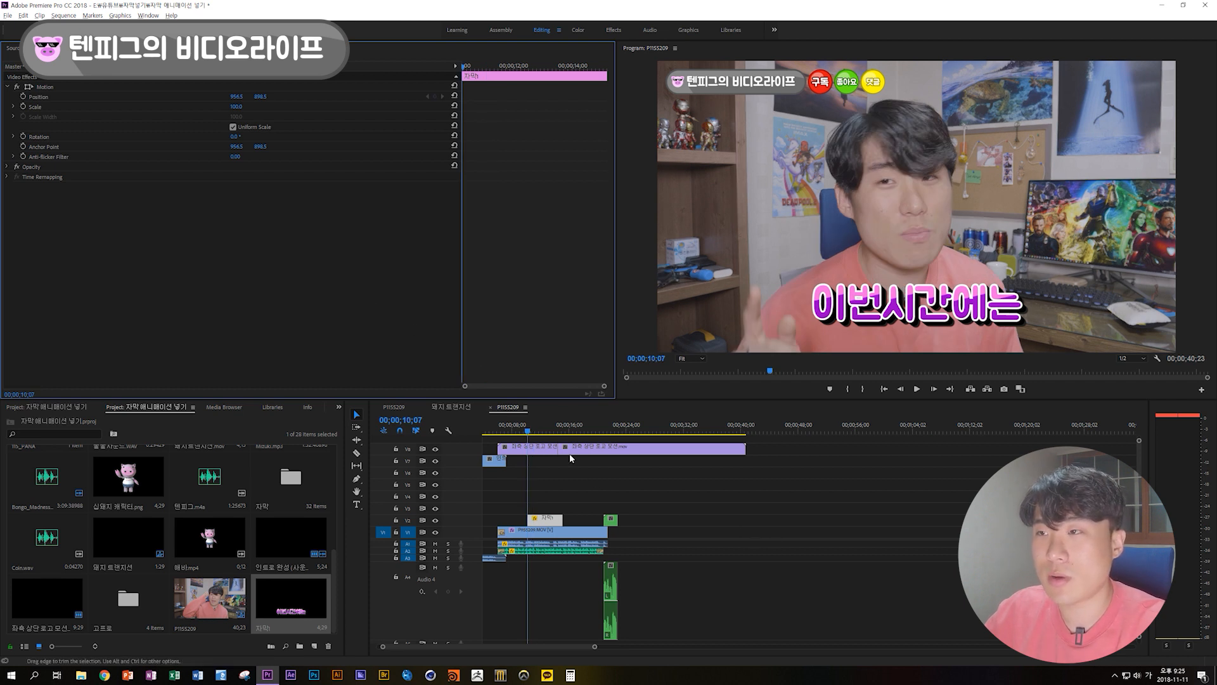
{"action": "left_click", "coordinate": [558, 509]}
{"action": "left_click", "coordinate": [556, 520]}
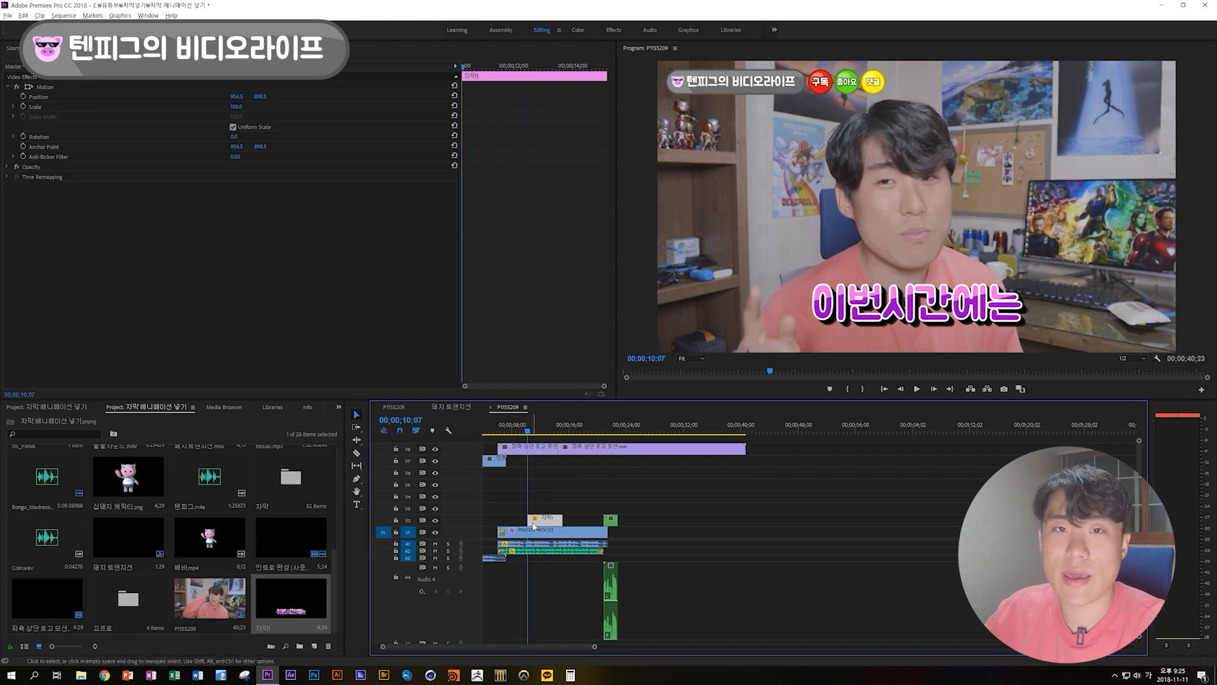
{"action": "left_click", "coordinate": [522, 434]}
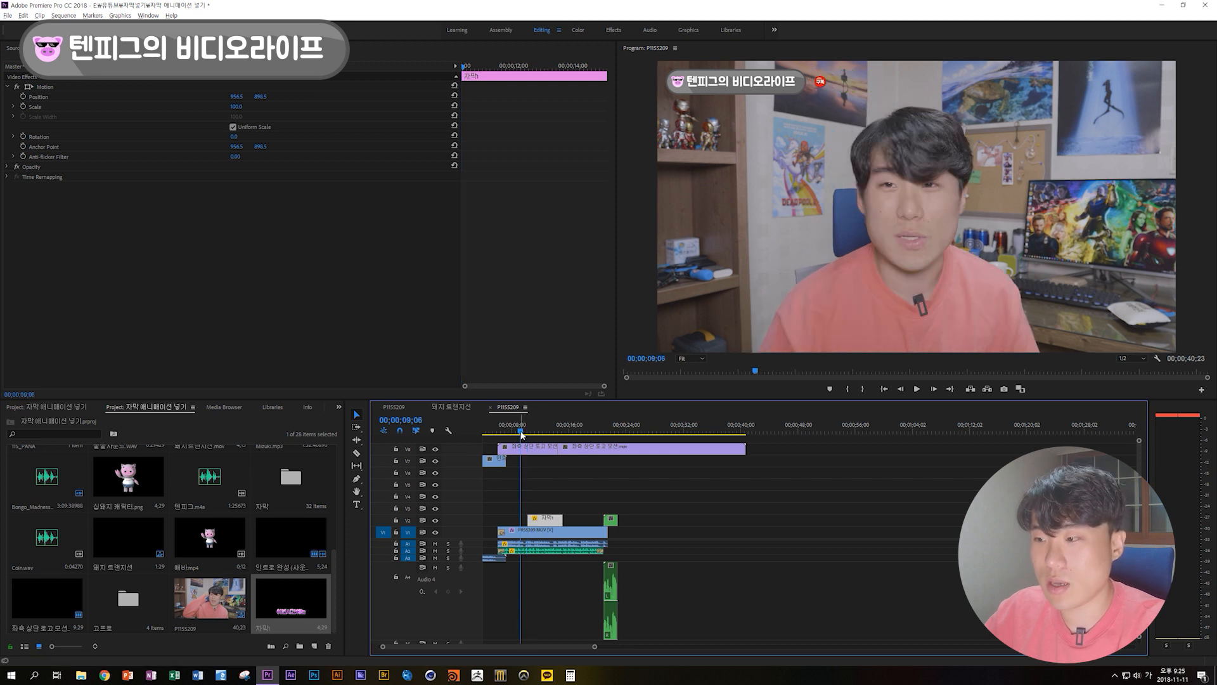
{"action": "left_click", "coordinate": [527, 434]}
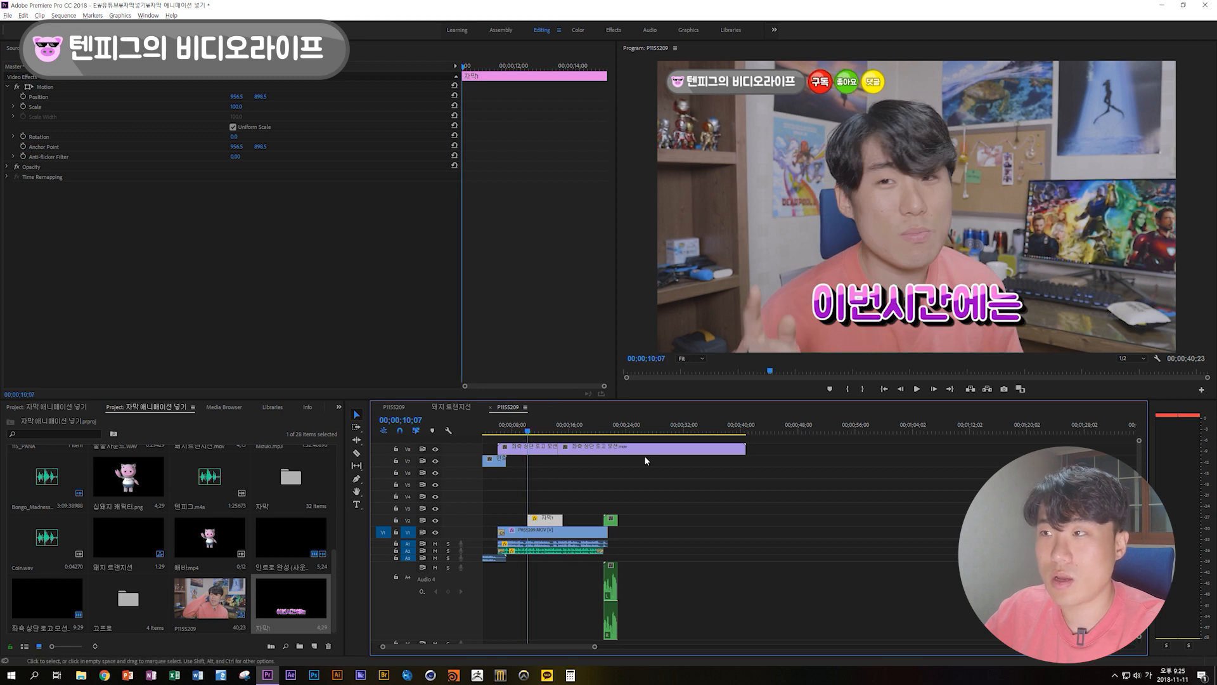
{"action": "left_click", "coordinate": [564, 508]}
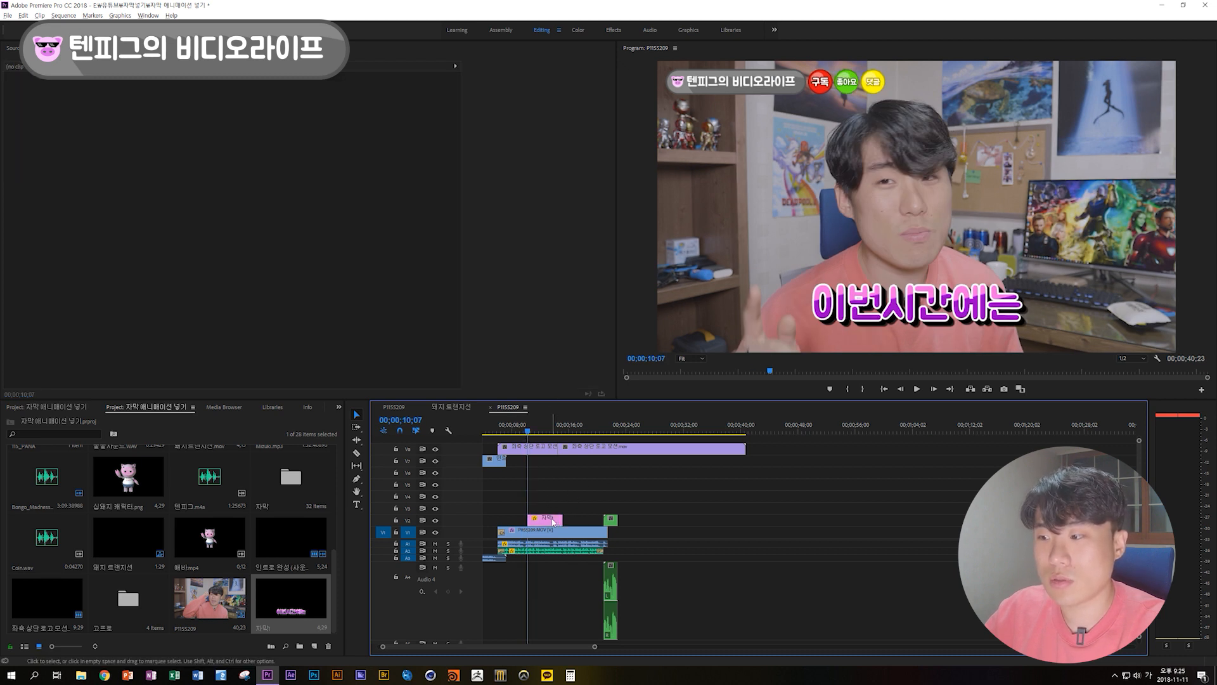
{"action": "left_click", "coordinate": [553, 521]}
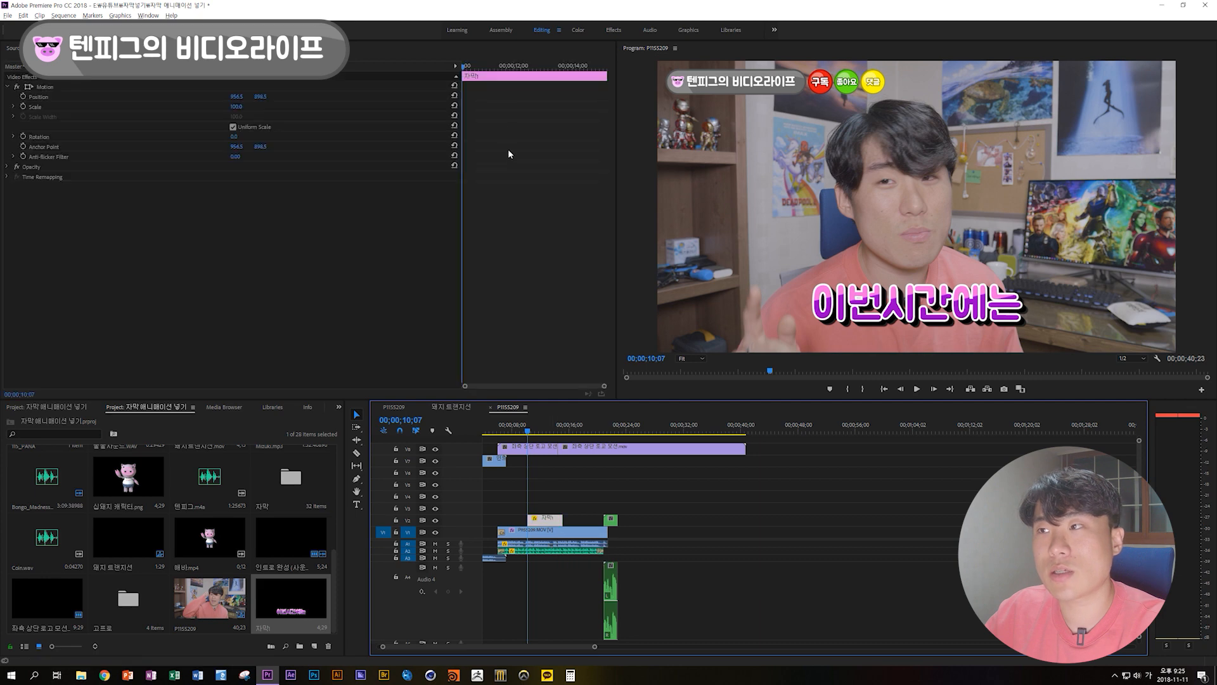
Step: Turn on Position animation at the caption's first frame to set a keyframe at 956.5, 898.5
{"action": "left_click_drag", "start_coordinate": [462, 63], "coordinate": [502, 68]}
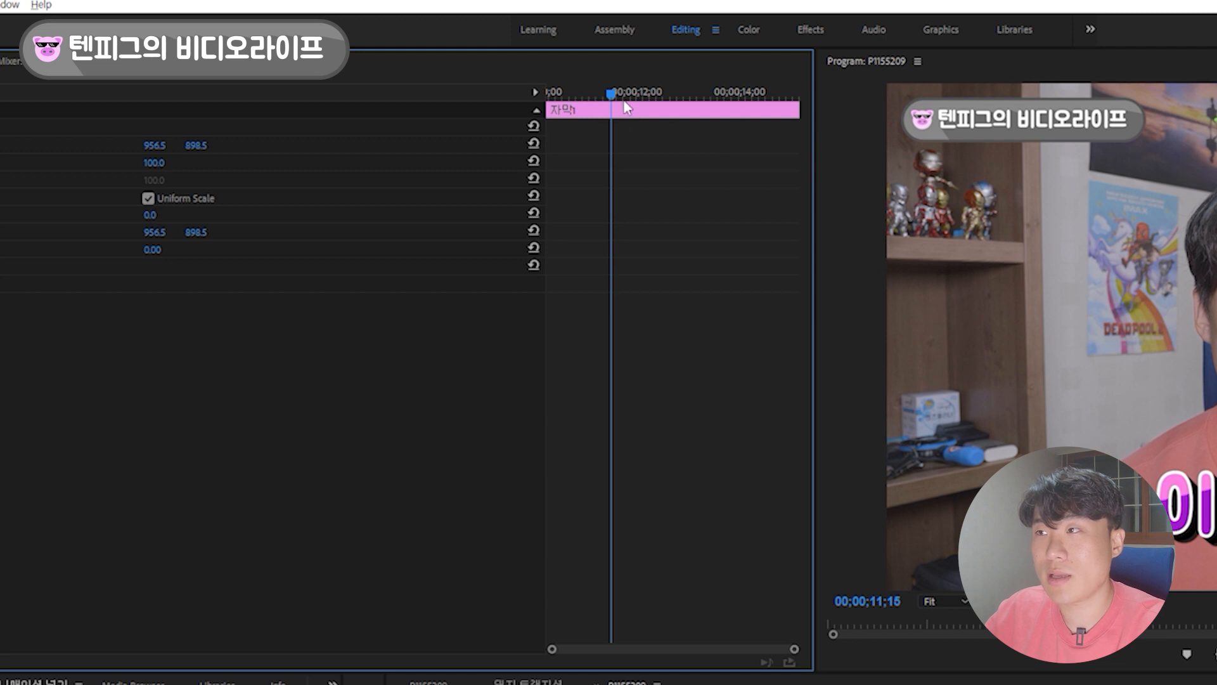
{"action": "left_click_drag", "start_coordinate": [612, 95], "coordinate": [552, 95]}
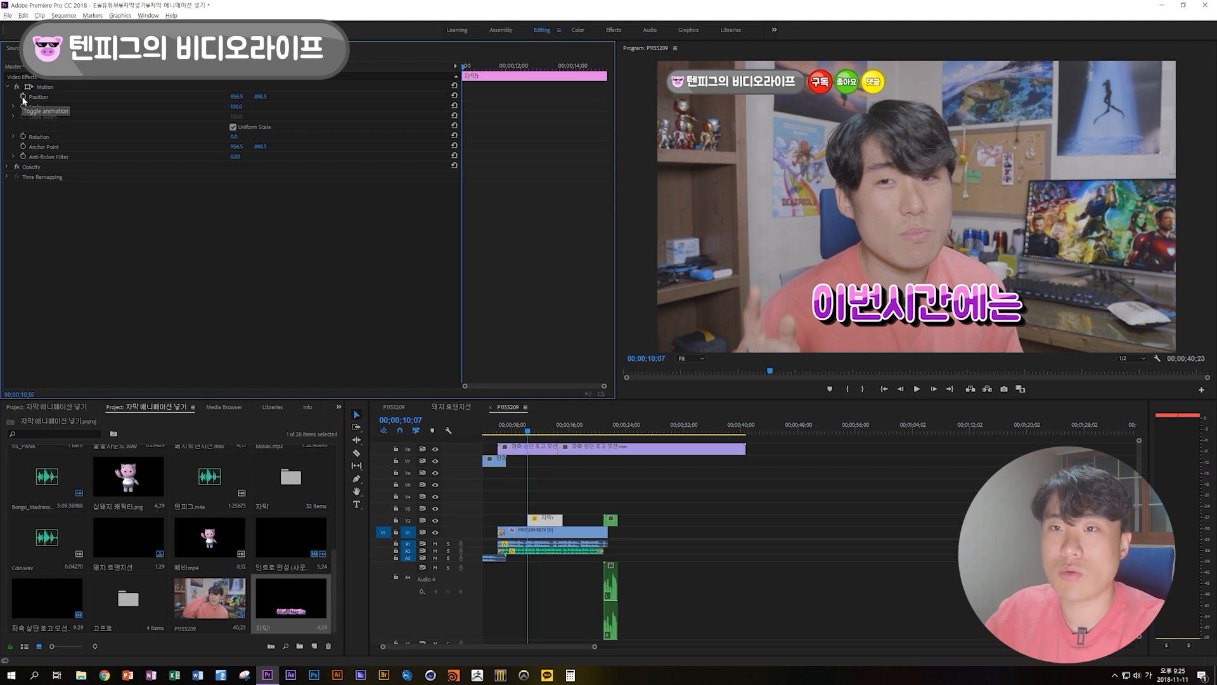
{"action": "left_click", "coordinate": [42, 98]}
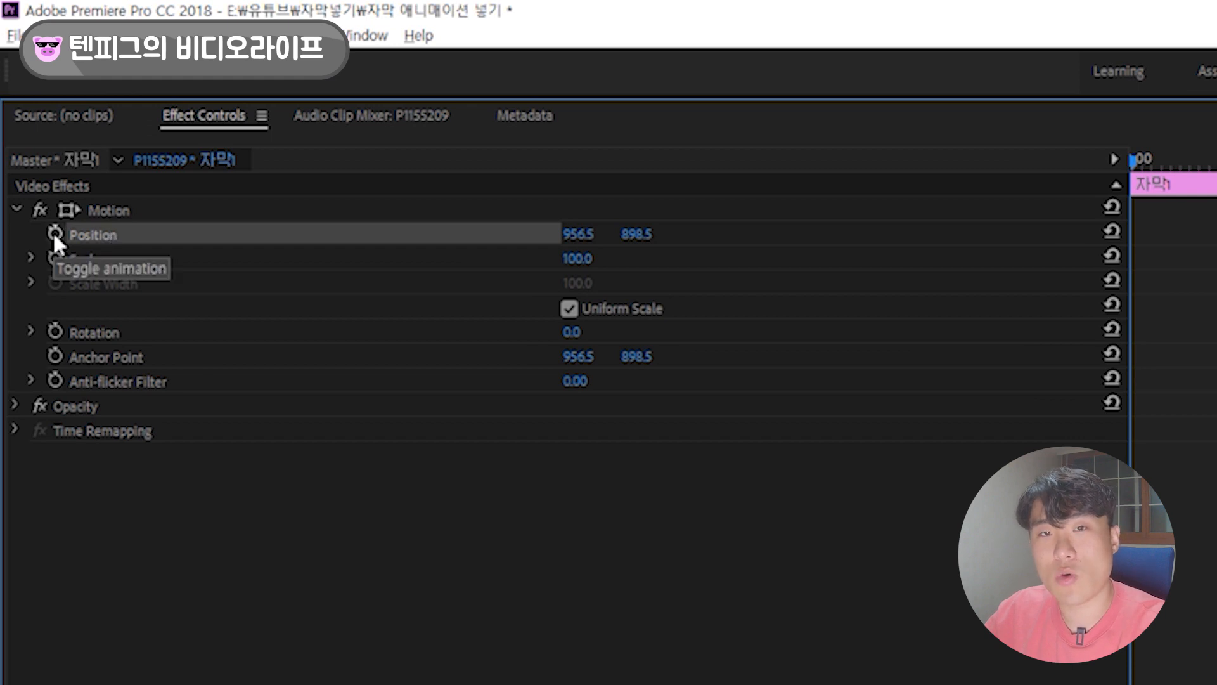
{"action": "left_click", "coordinate": [54, 234]}
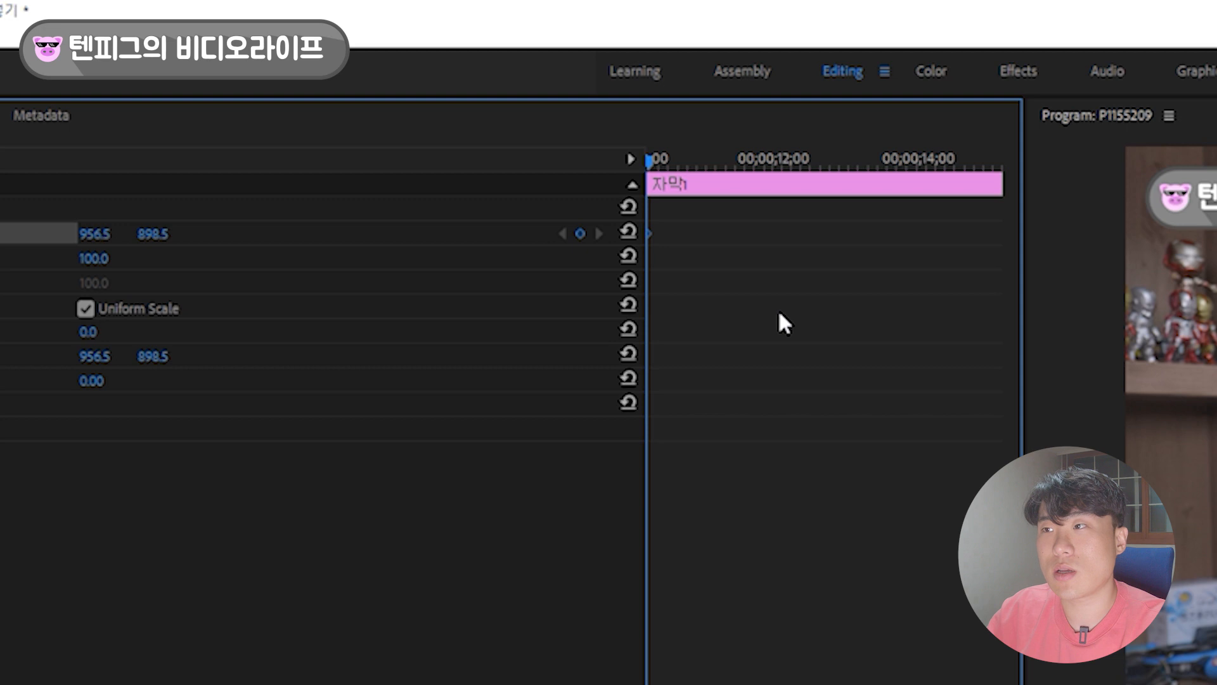
Step: Move the Position keyframe ten frames in from the caption's start, and set Position X to 549.5 at the first frame
{"action": "key", "text": "shift+Right"}
{"action": "key", "text": "shift+Right"}
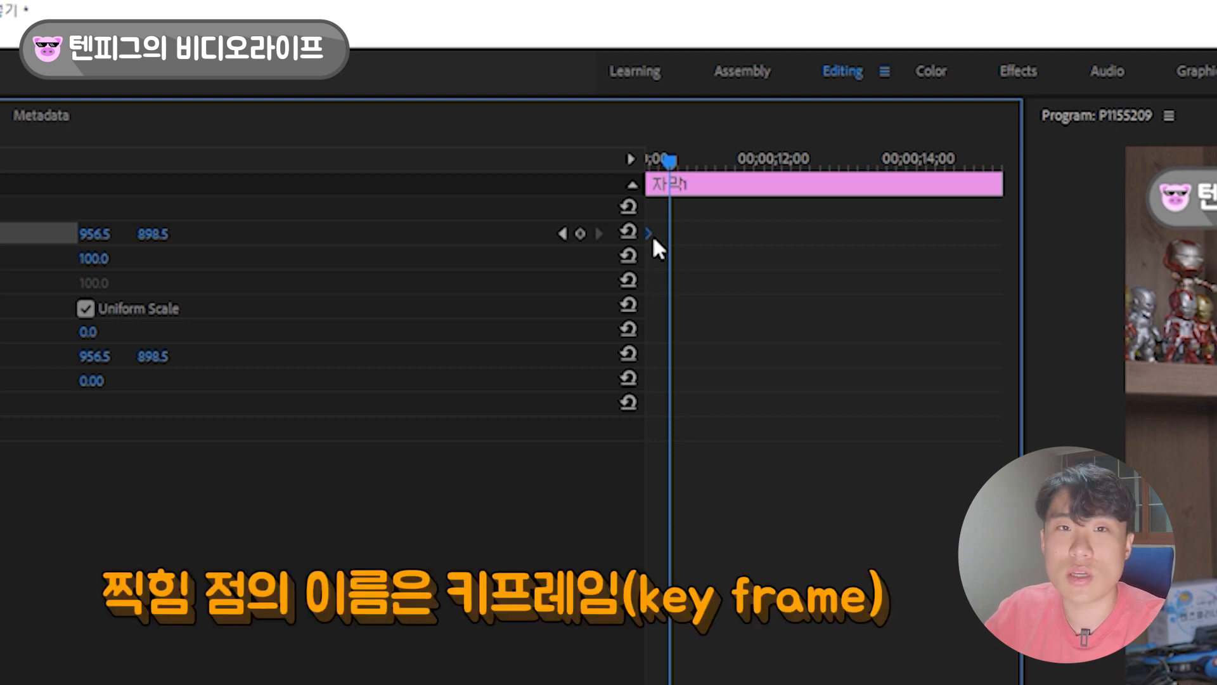
{"action": "left_click_drag", "start_coordinate": [650, 239], "coordinate": [664, 238]}
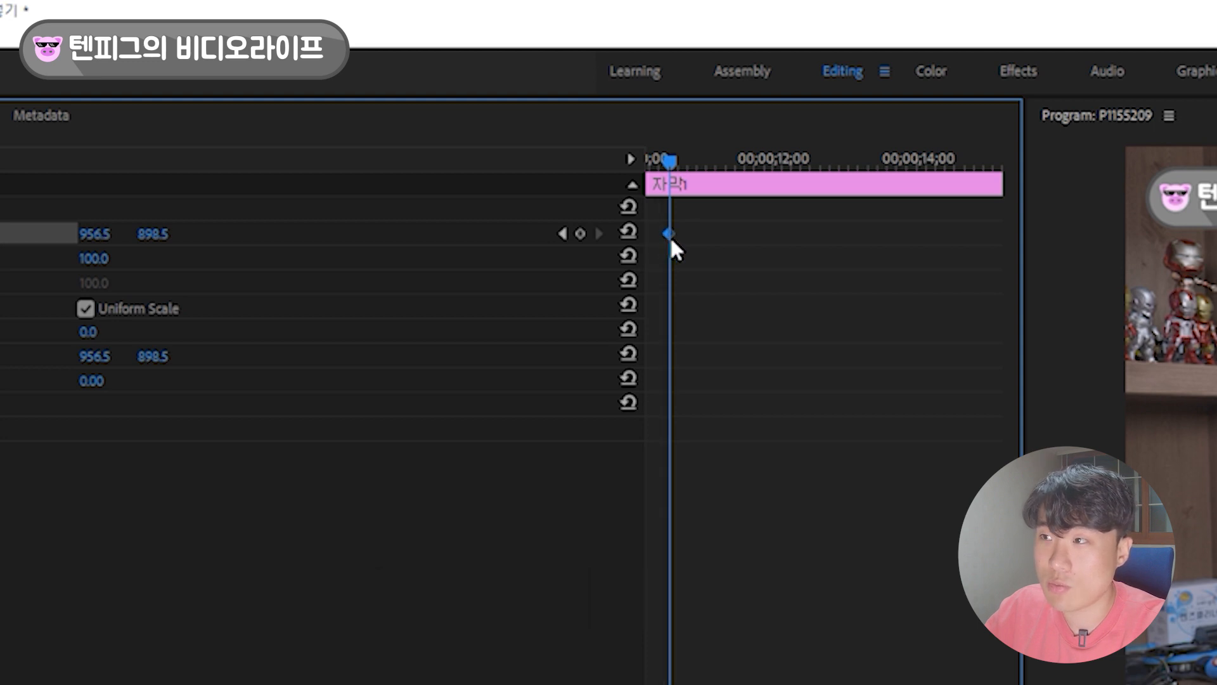
{"action": "left_click_drag", "start_coordinate": [669, 236], "coordinate": [668, 222]}
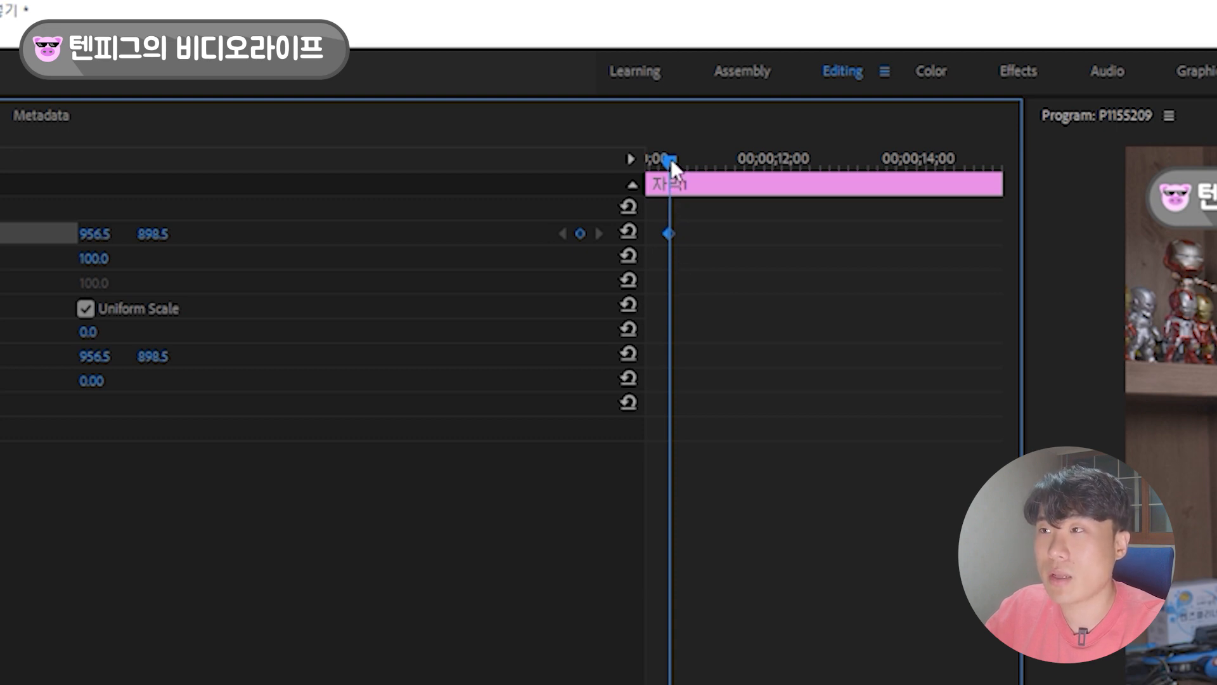
{"action": "key", "text": "Home"}
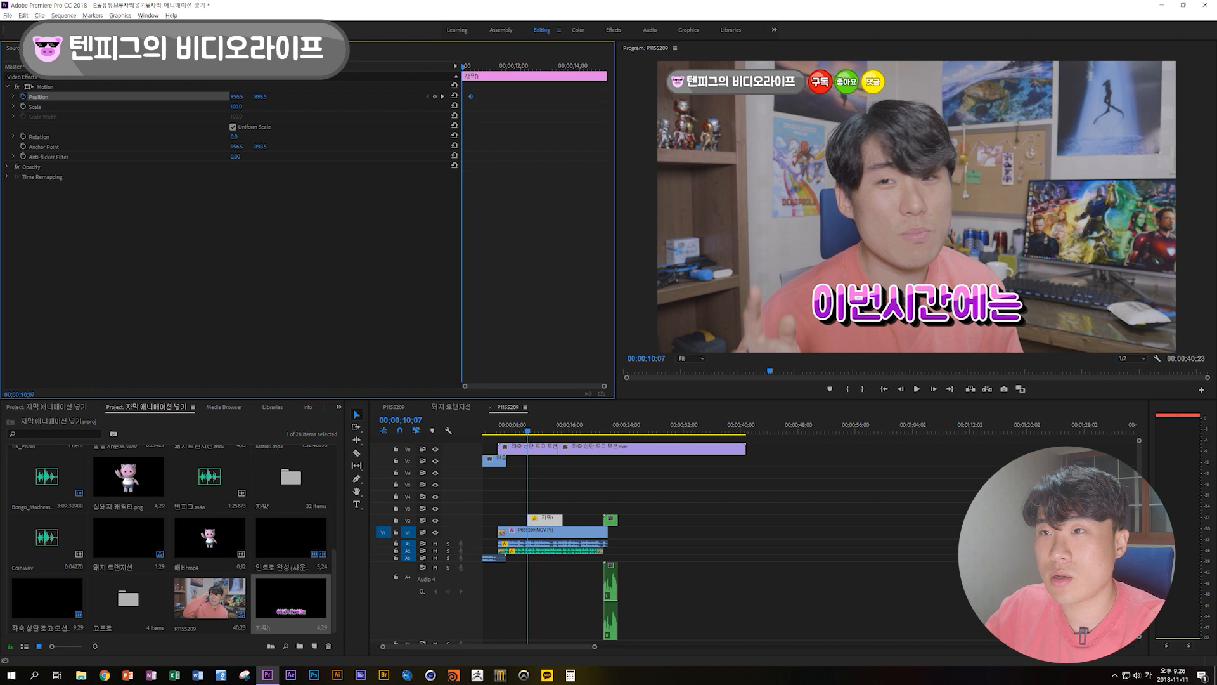
{"action": "left_click_drag", "start_coordinate": [237, 97], "coordinate": [340, 179]}
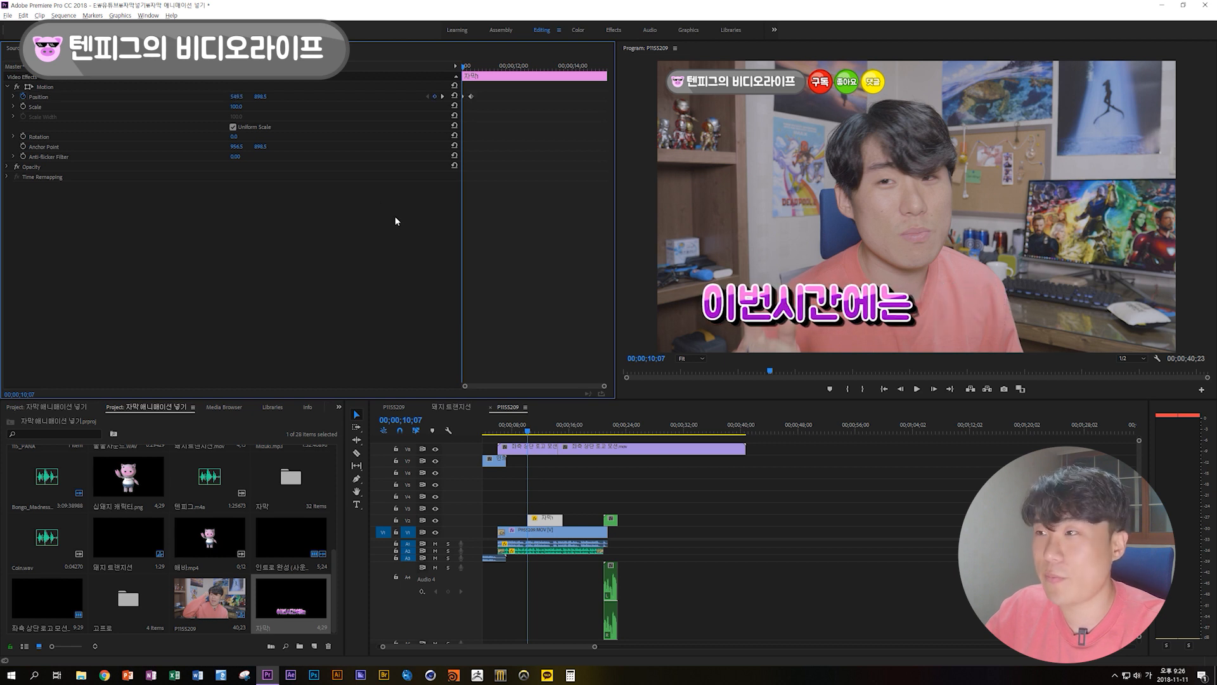
Step: Play back the caption's slide-in animation from its first frame
{"action": "key", "text": "space"}
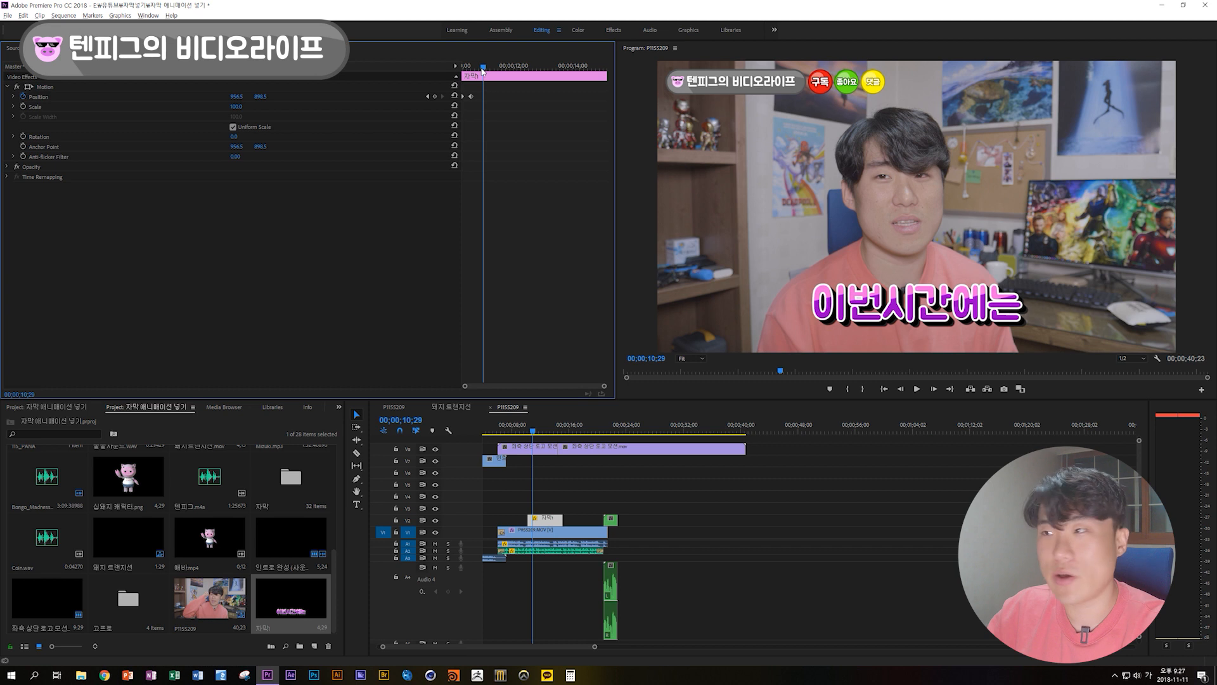
{"action": "left_click_drag", "start_coordinate": [481, 68], "coordinate": [427, 74]}
{"action": "key", "text": "space"}
{"action": "key", "text": "space"}
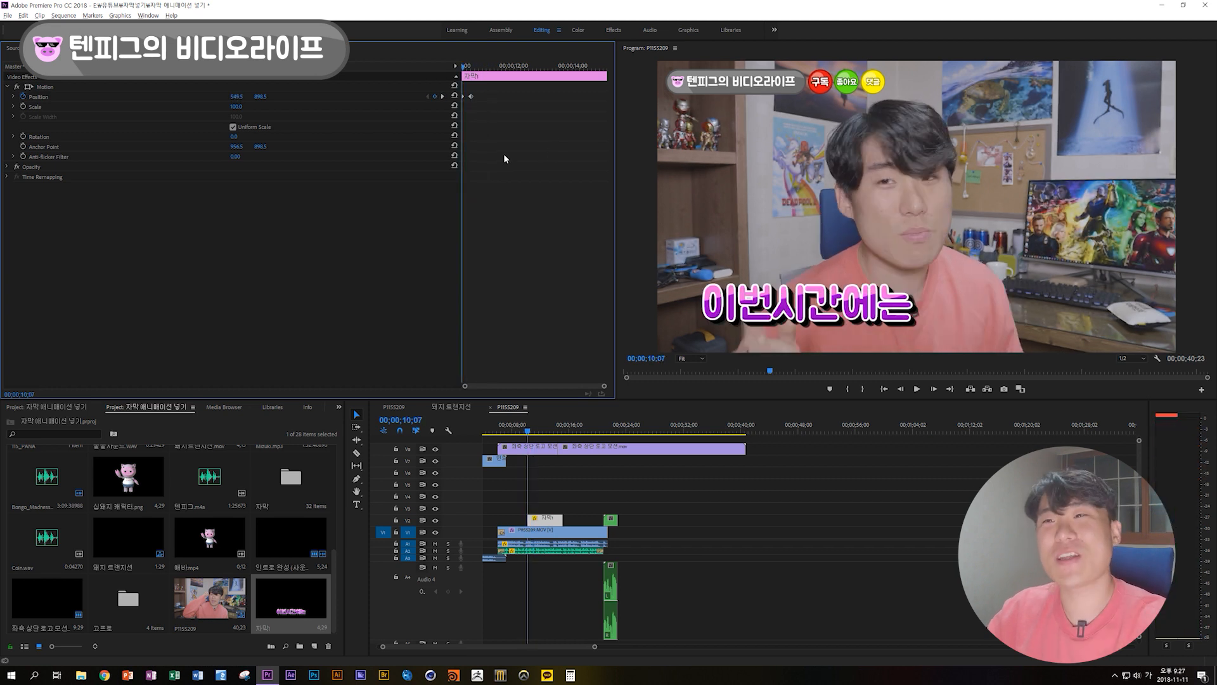
{"action": "key", "text": "space"}
{"action": "key", "text": "space"}
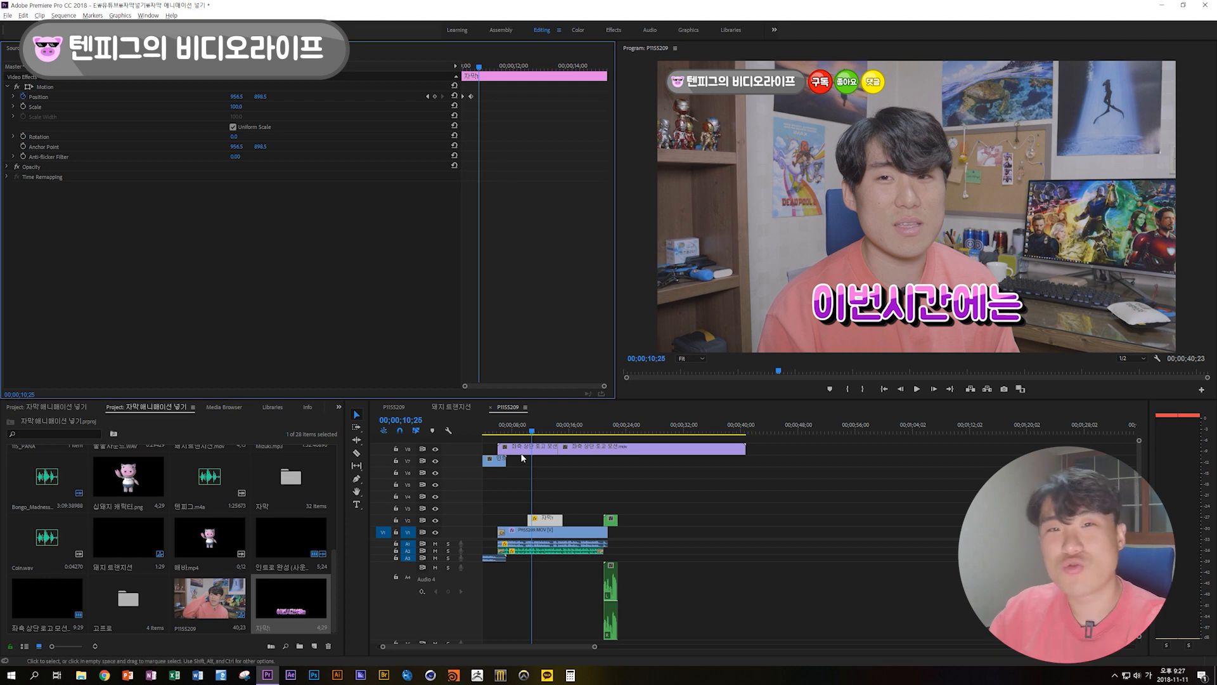
Step: Trim the V2 caption clip to about half its length and duplicate it onto V3, starting at 00;00;10;25
{"action": "left_click_drag", "start_coordinate": [561, 519], "coordinate": [540, 521]}
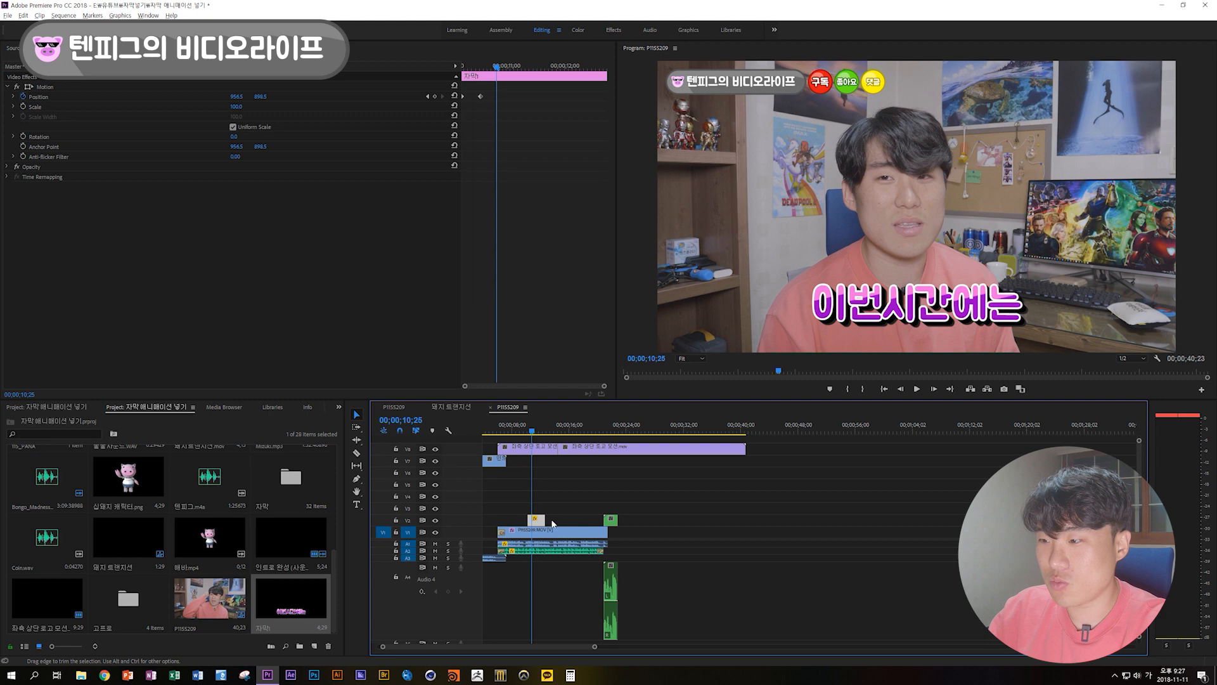
{"action": "left_click", "coordinate": [286, 602]}
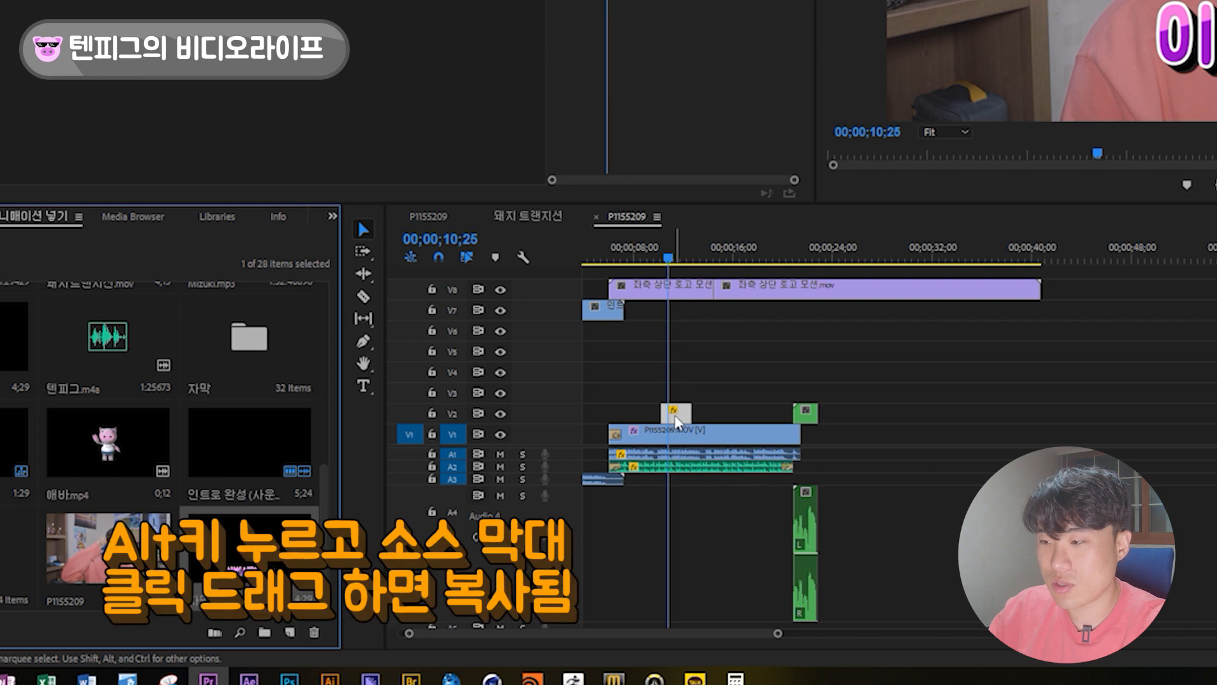
{"action": "left_click_drag", "start_coordinate": [675, 421], "coordinate": [689, 392]}
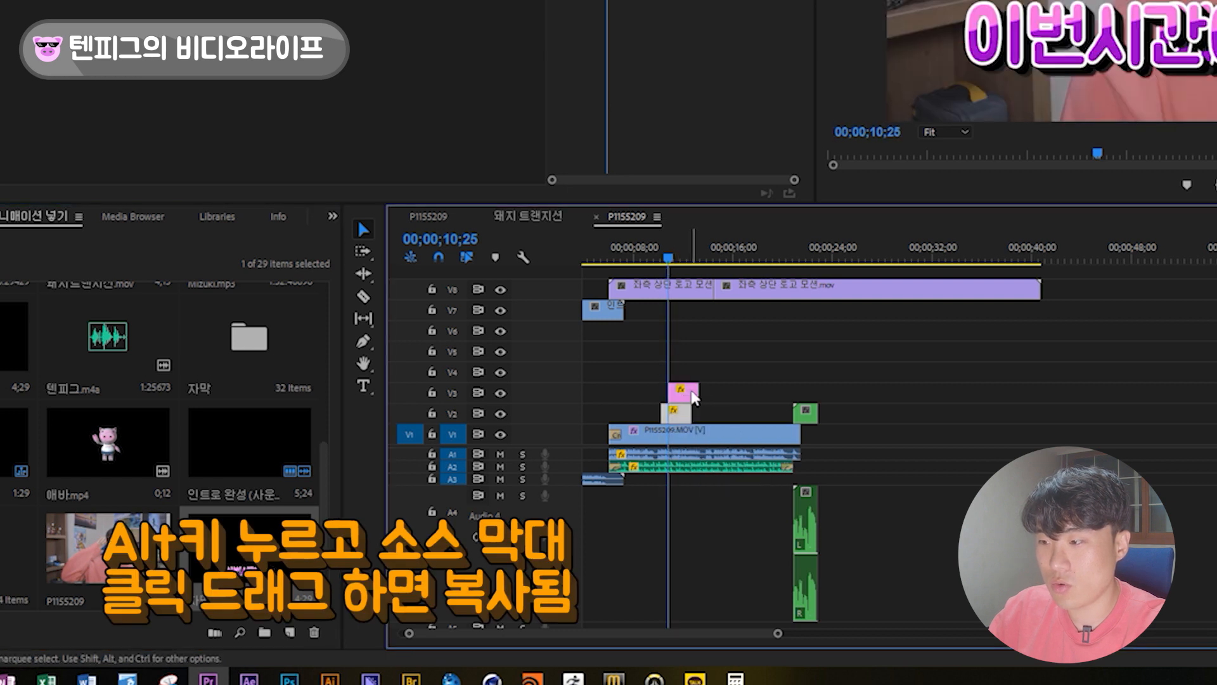
{"action": "scroll", "coordinate": [269, 512], "scroll_direction": "down", "scroll_amount": 1}
{"action": "left_click", "coordinate": [80, 543]}
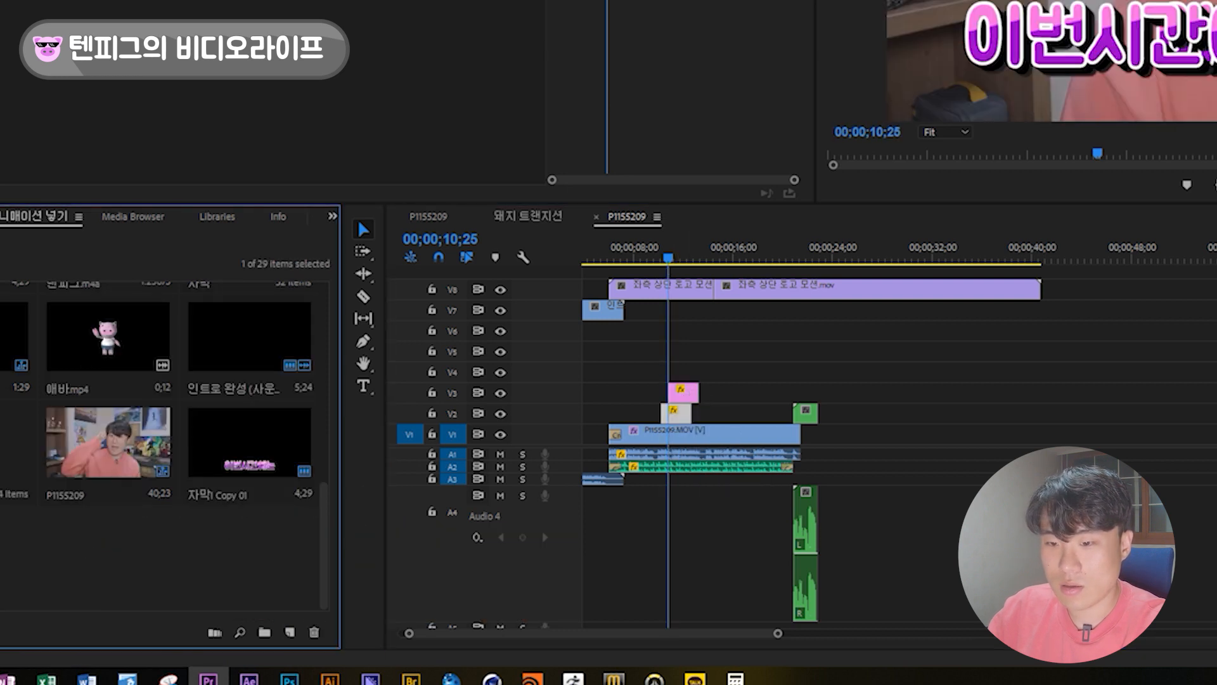
{"action": "left_click", "coordinate": [688, 396]}
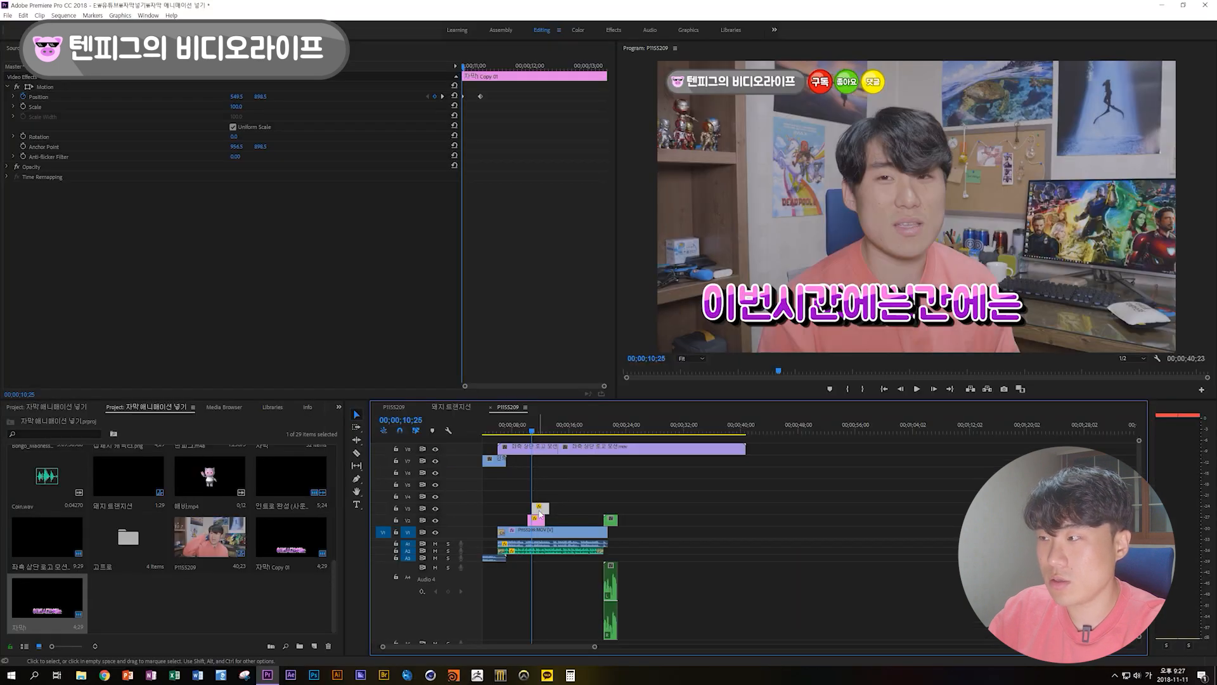
Step: Change the copied caption's text to 애니메이션 and apply the light-blue title style with white outline
{"action": "double_click", "coordinate": [538, 511]}
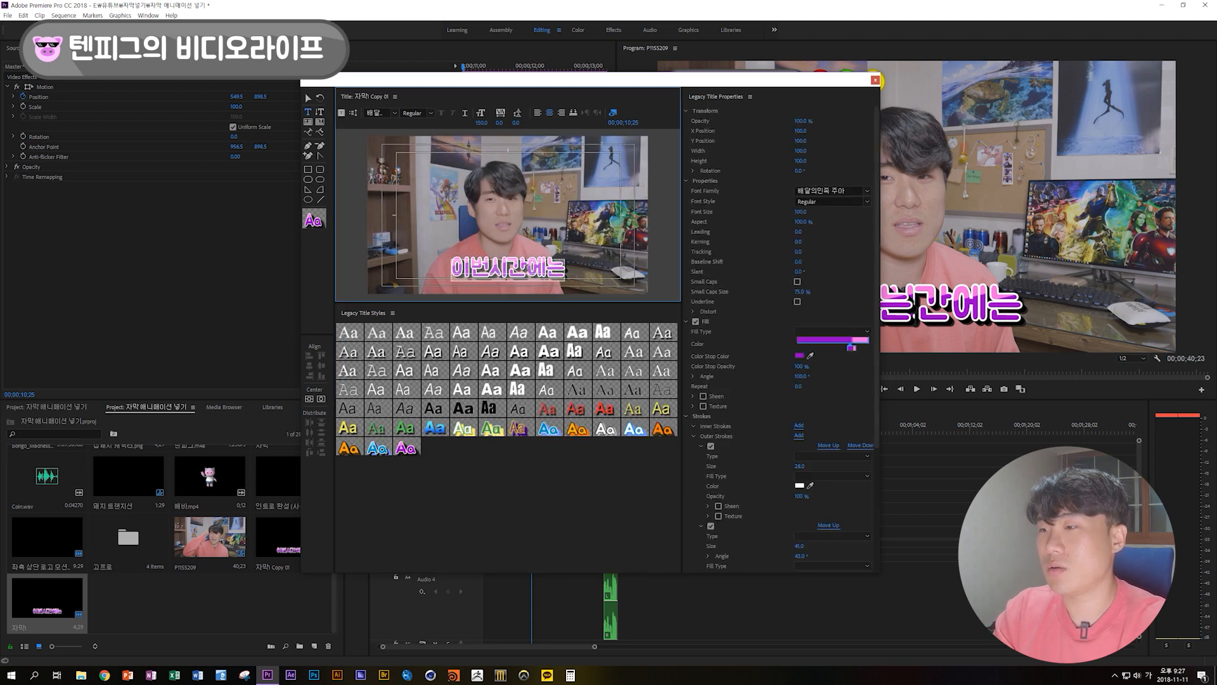
{"action": "type", "text": "애니메이션"}
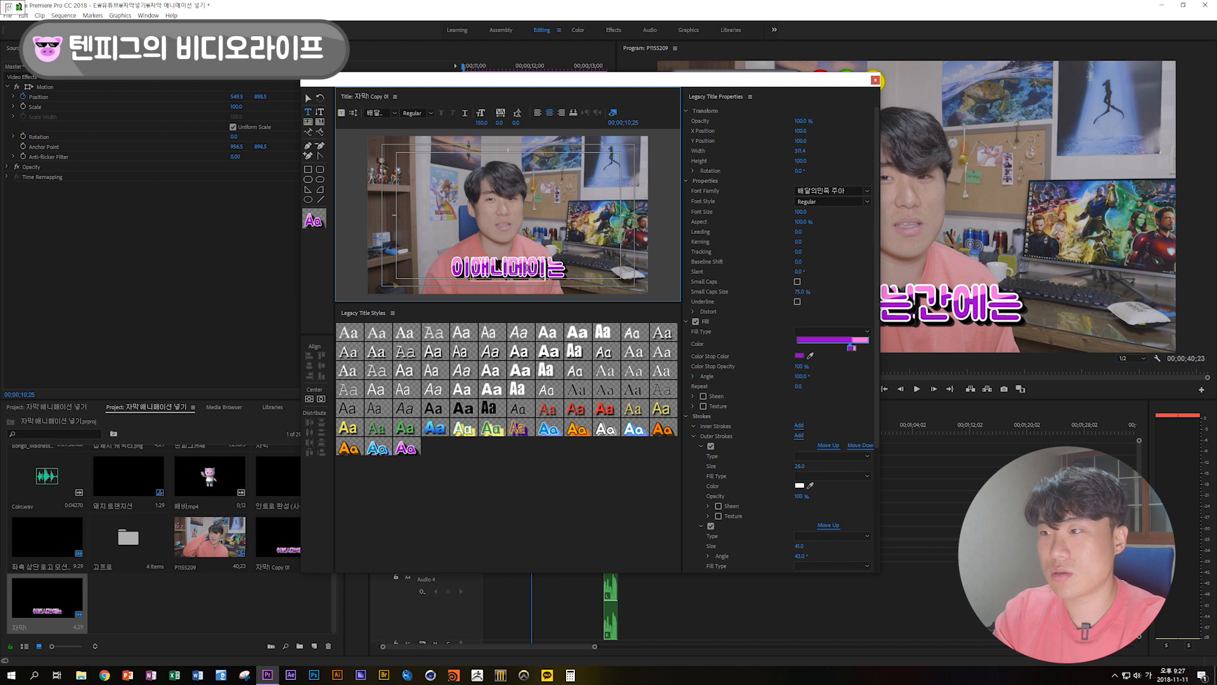
{"action": "key", "text": "ctrl+a"}
{"action": "type", "text": "A"}
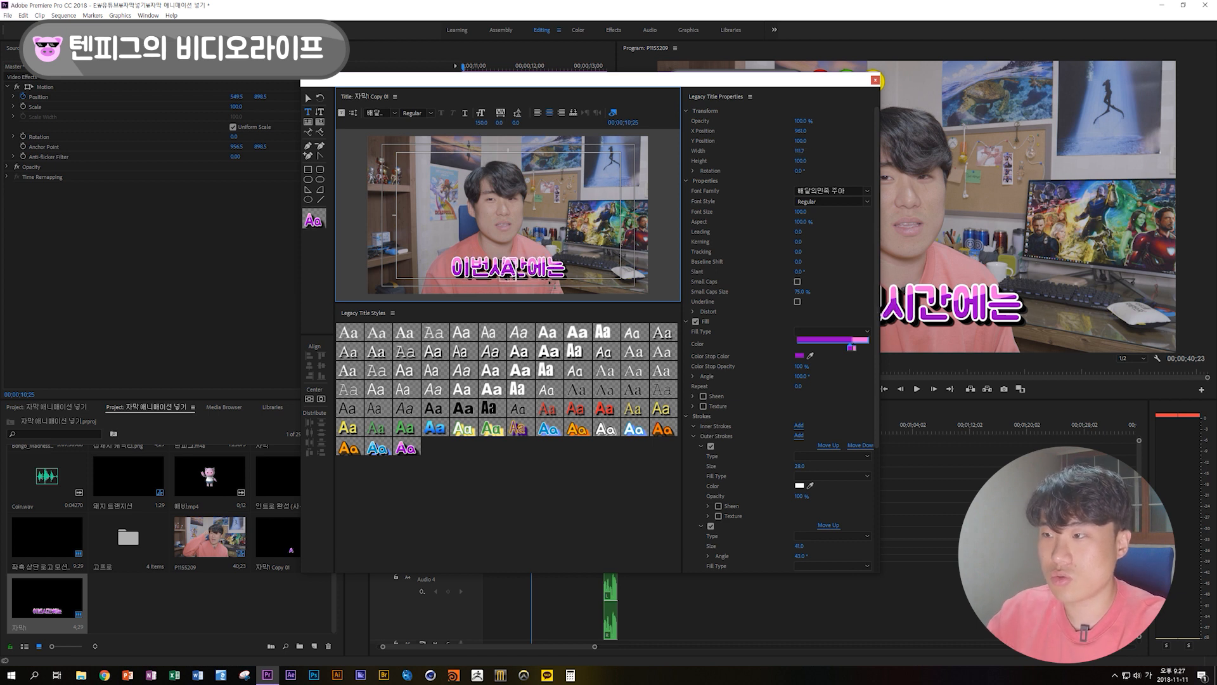
{"action": "key", "text": "ctrl+z"}
{"action": "left_click", "coordinate": [308, 98]}
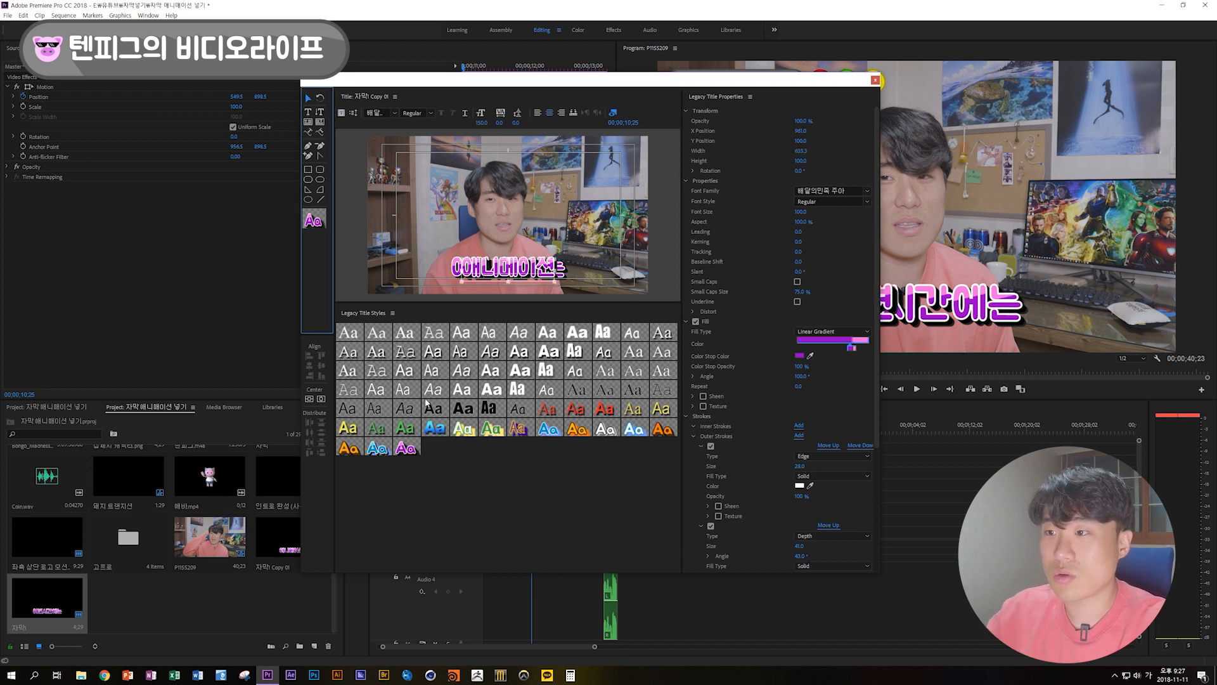
{"action": "left_click", "coordinate": [377, 449]}
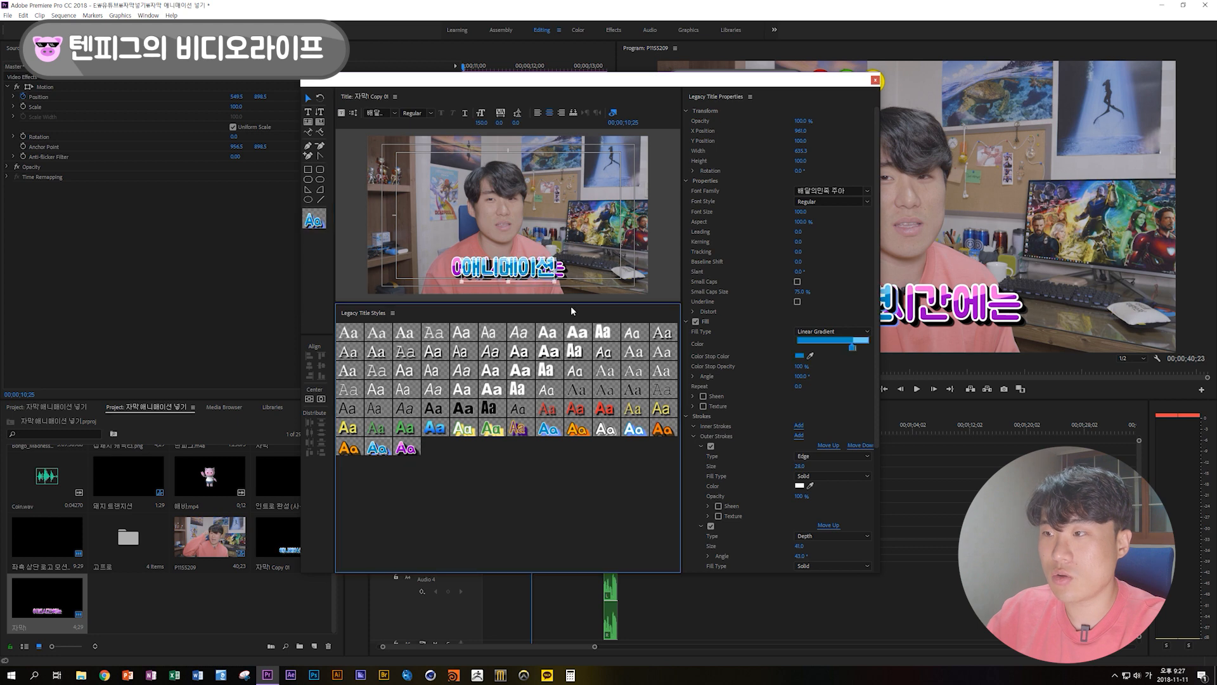
{"action": "left_click", "coordinate": [875, 80]}
Step: Play back the copied caption and place its V3 clip where the first caption ends
{"action": "key", "text": "space"}
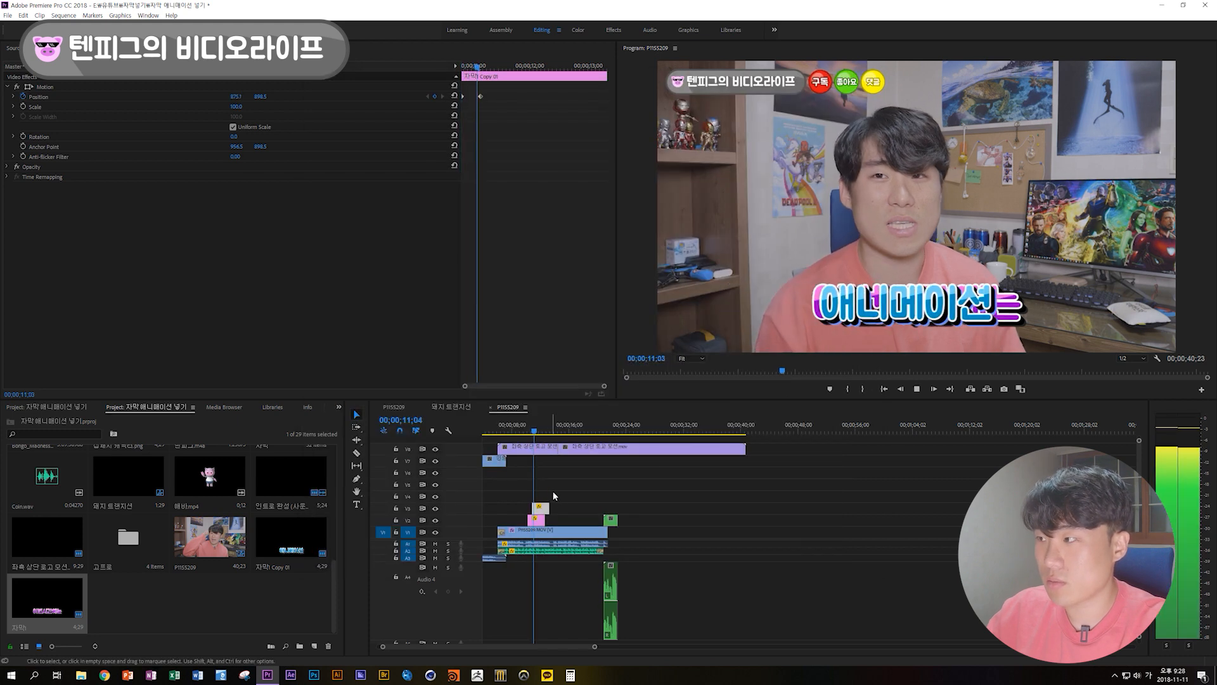
{"action": "left_click", "coordinate": [550, 437]}
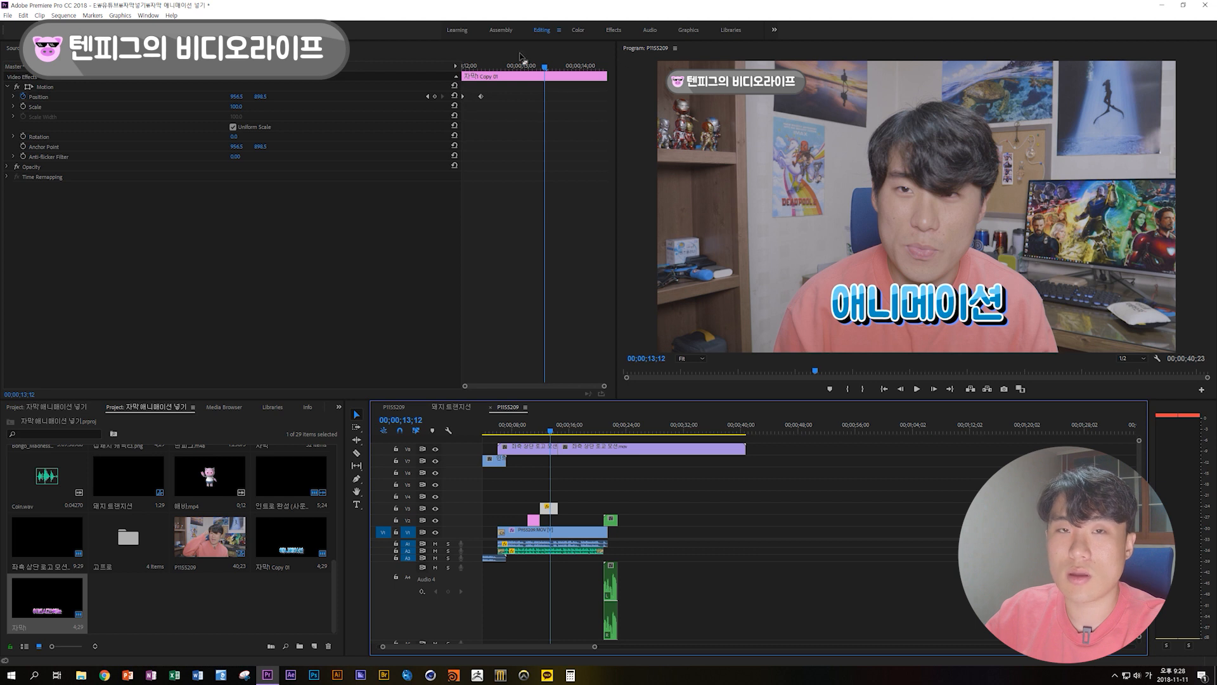
{"action": "left_click_drag", "start_coordinate": [550, 432], "coordinate": [544, 432]}
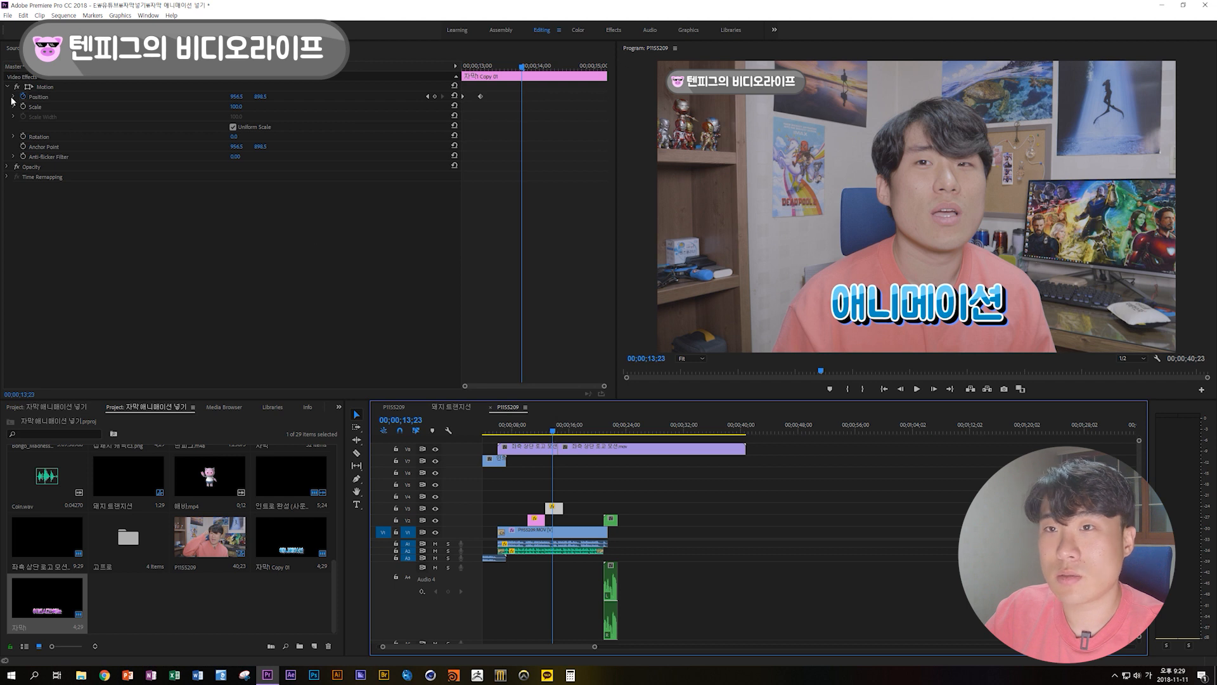
Step: Try turning off Position animation at the copied caption's first frame, 00;00;12;22, and undo it
{"action": "left_click", "coordinate": [480, 97]}
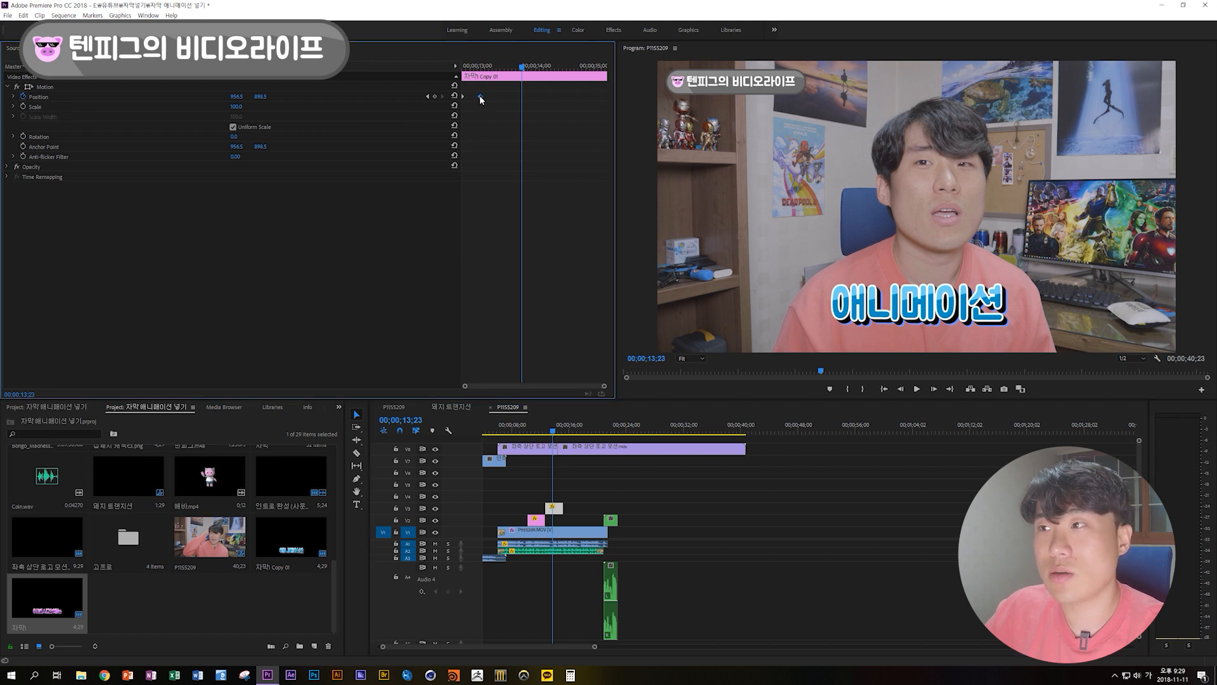
{"action": "key", "text": "Up"}
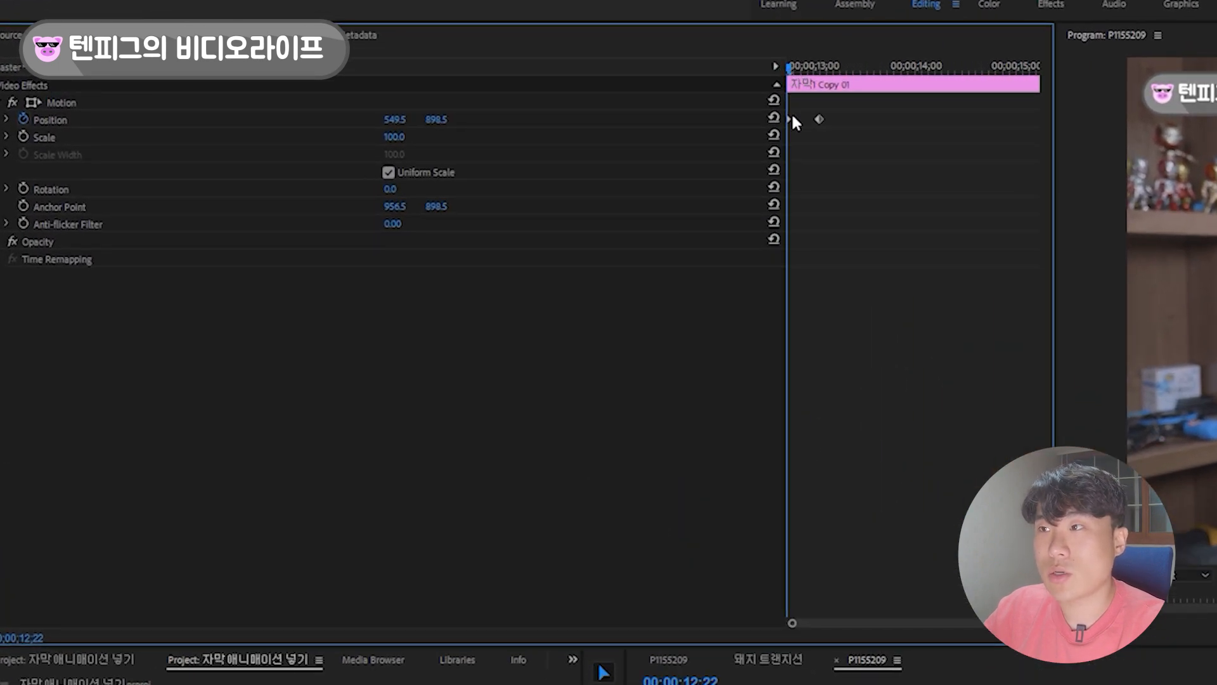
{"action": "left_click", "coordinate": [24, 118]}
{"action": "left_click", "coordinate": [639, 350]}
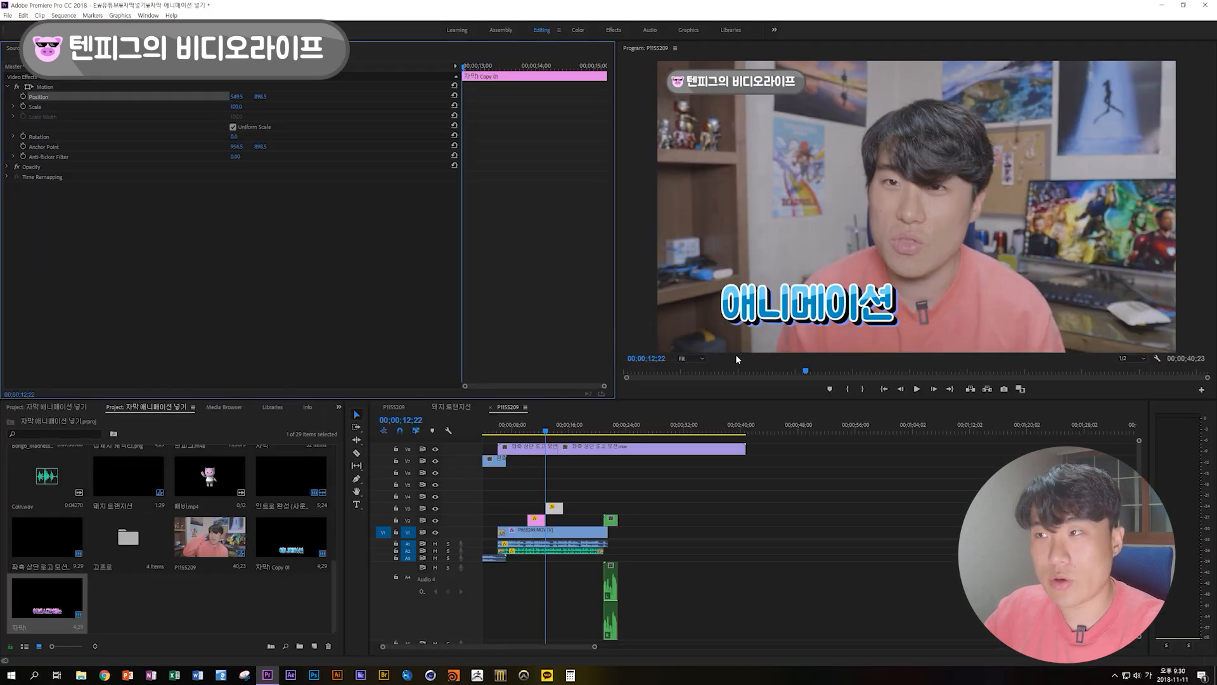
{"action": "key", "text": "ctrl+z"}
Step: Turn off the copied caption's Position animation with the playhead past the second keyframe, at 00;00;13;06, deleting its keyframes
{"action": "left_click_drag", "start_coordinate": [467, 67], "coordinate": [490, 70]}
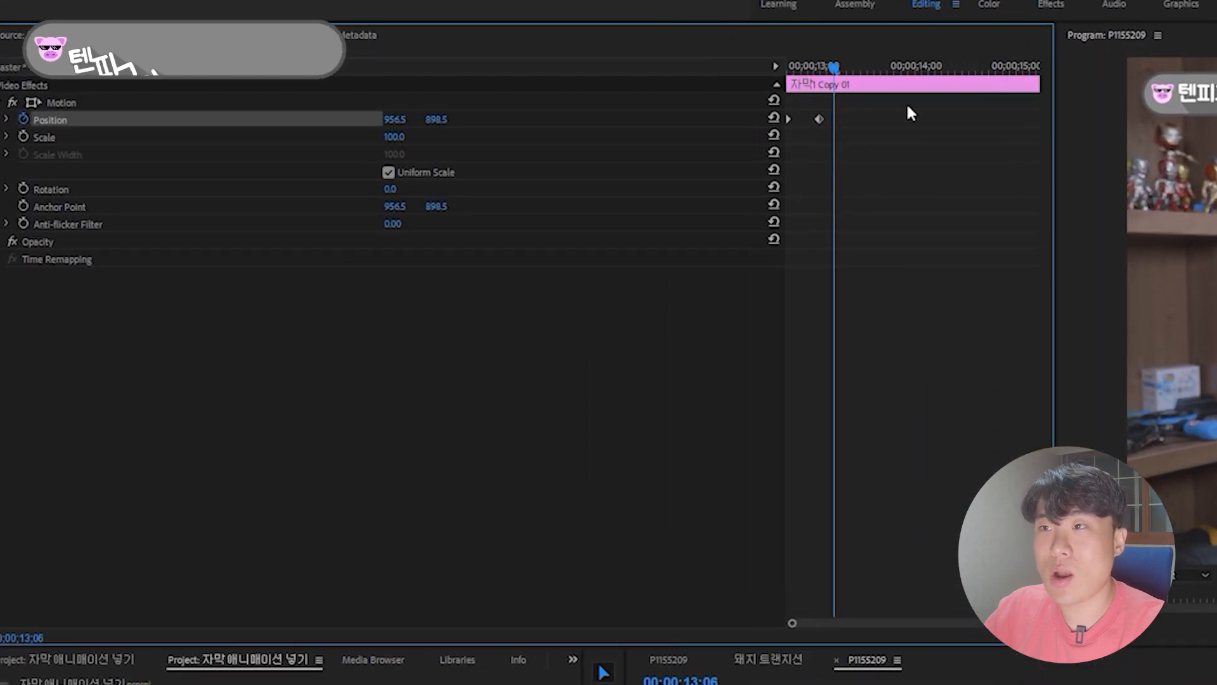
{"action": "left_click", "coordinate": [818, 119]}
{"action": "left_click", "coordinate": [22, 118]}
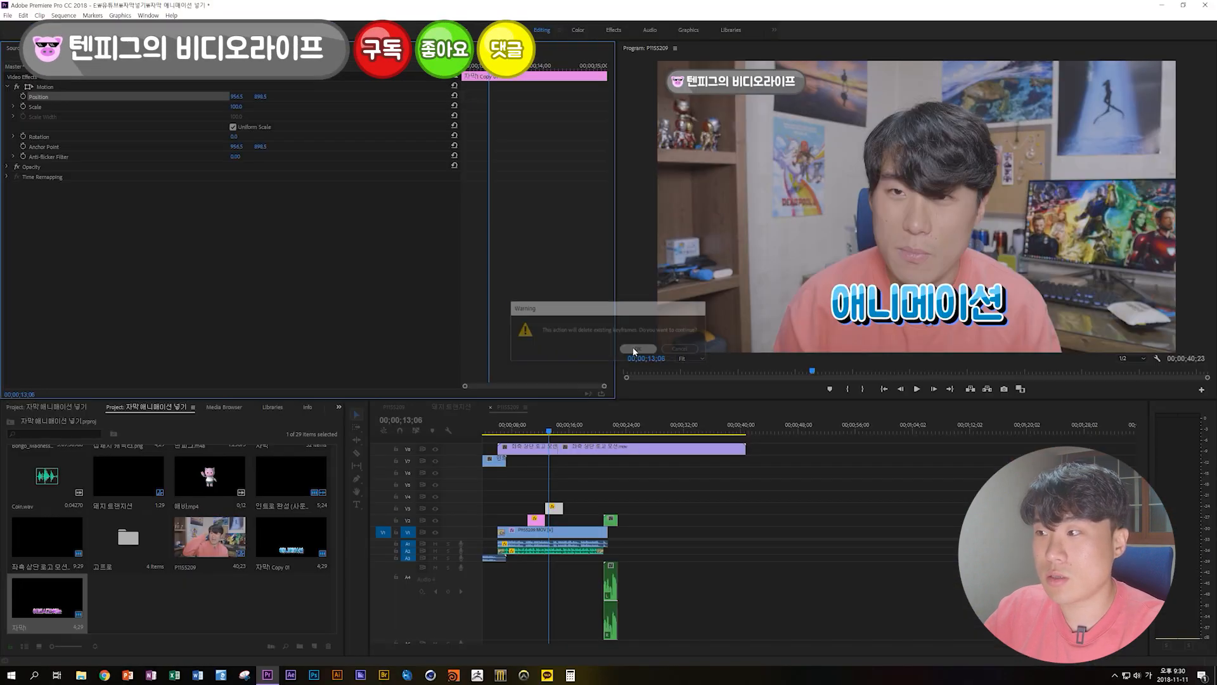
{"action": "key", "text": "Return"}
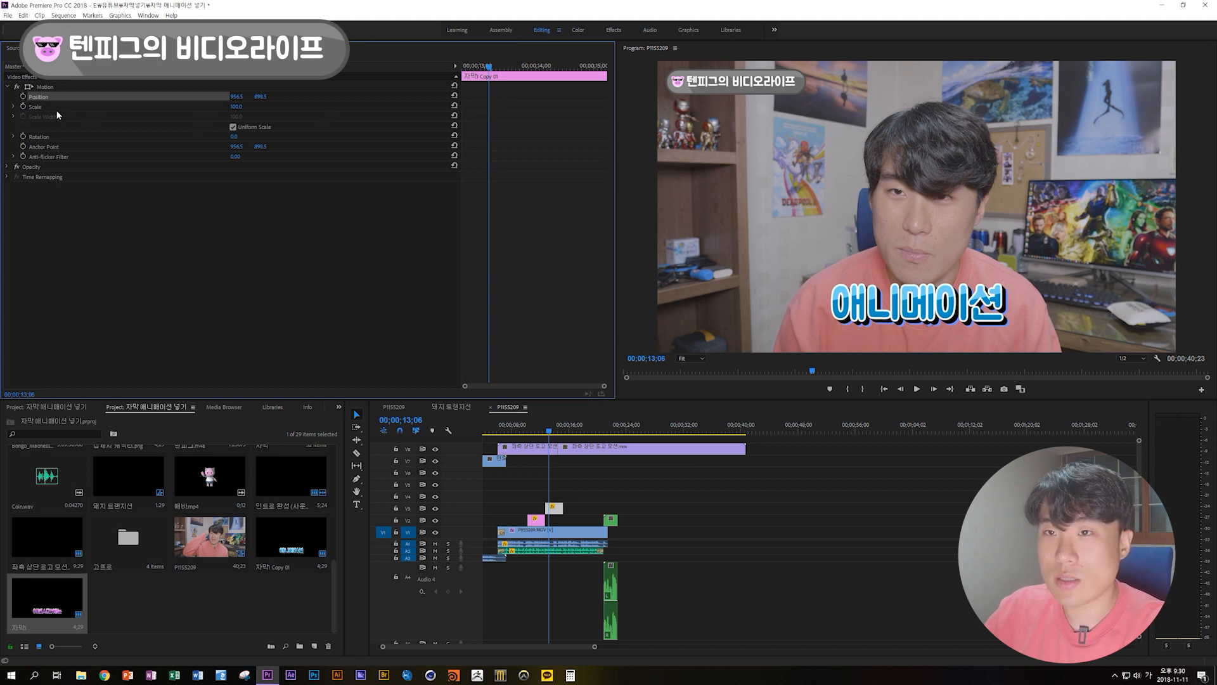
{"action": "mouse_move", "coordinate": [247, 110]}
{"action": "left_mouse_down"}
{"action": "mouse_move", "coordinate": [279, 110]}
{"action": "mouse_move", "coordinate": [190, 110]}
{"action": "mouse_move", "coordinate": [260, 110]}
{"action": "left_mouse_up"}
{"action": "key", "text": "ctrl+z"}
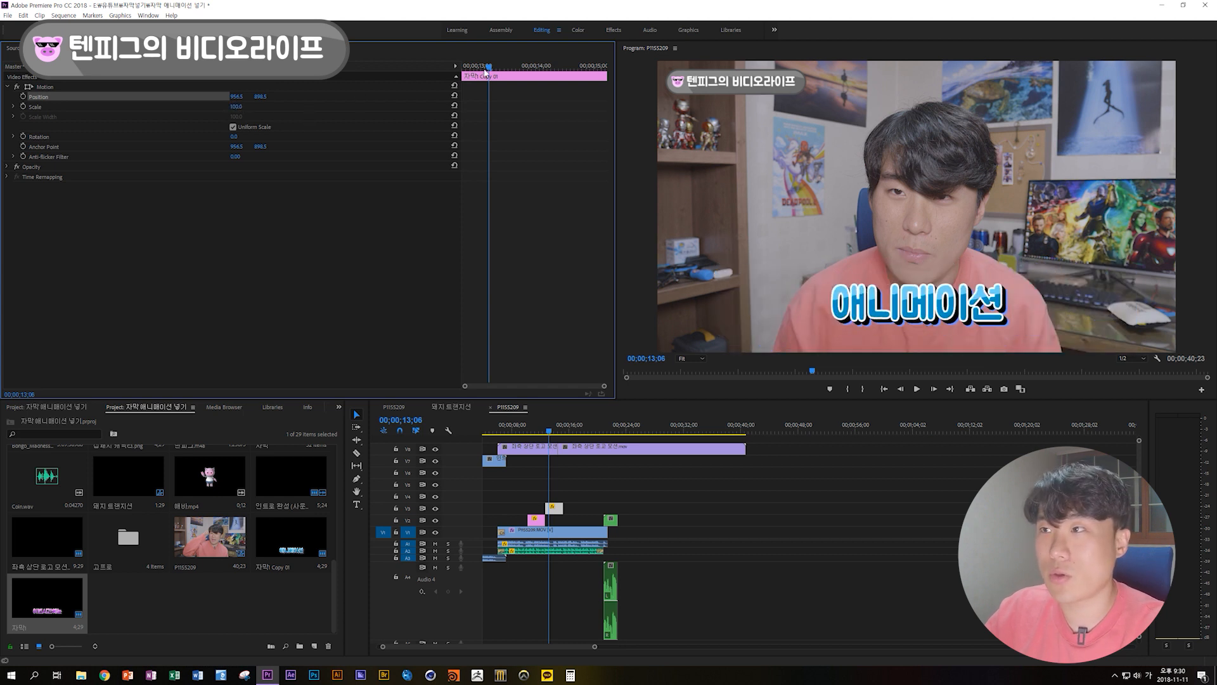
Step: Turn on Scale animation at the copied caption's first frame, 00;00;12;22, and move the 100 keyframe to 00;00;13;02
{"action": "left_click_drag", "start_coordinate": [487, 69], "coordinate": [8, 133]}
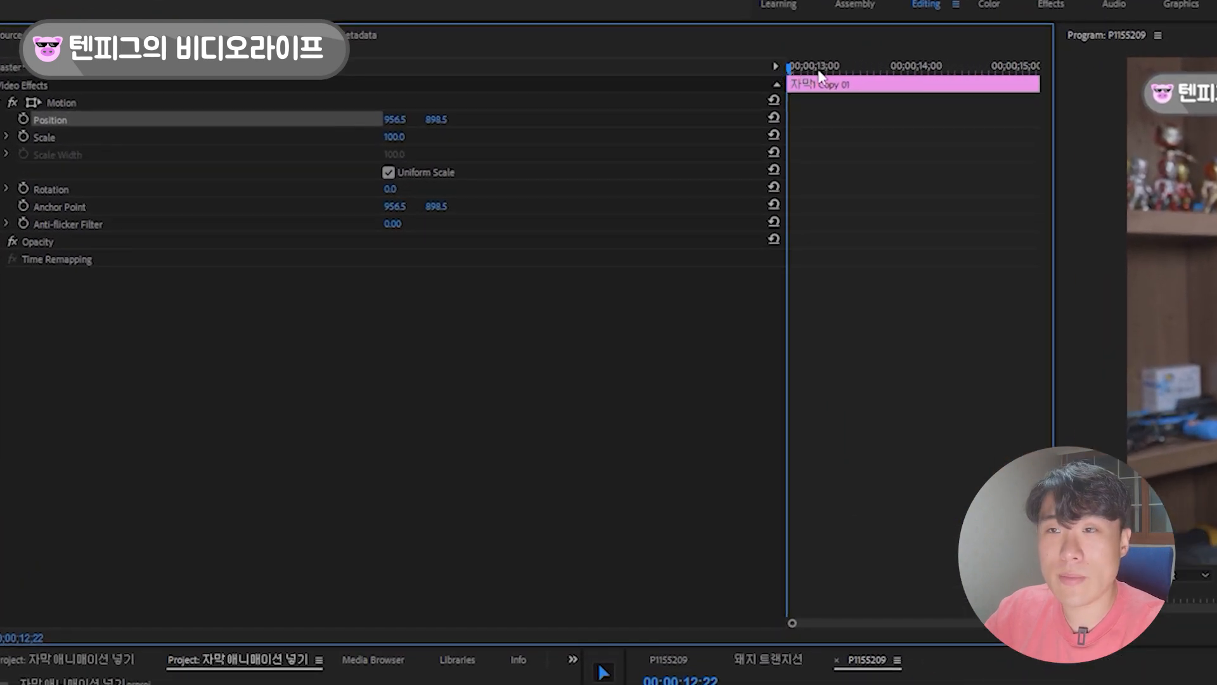
{"action": "left_click", "coordinate": [44, 138]}
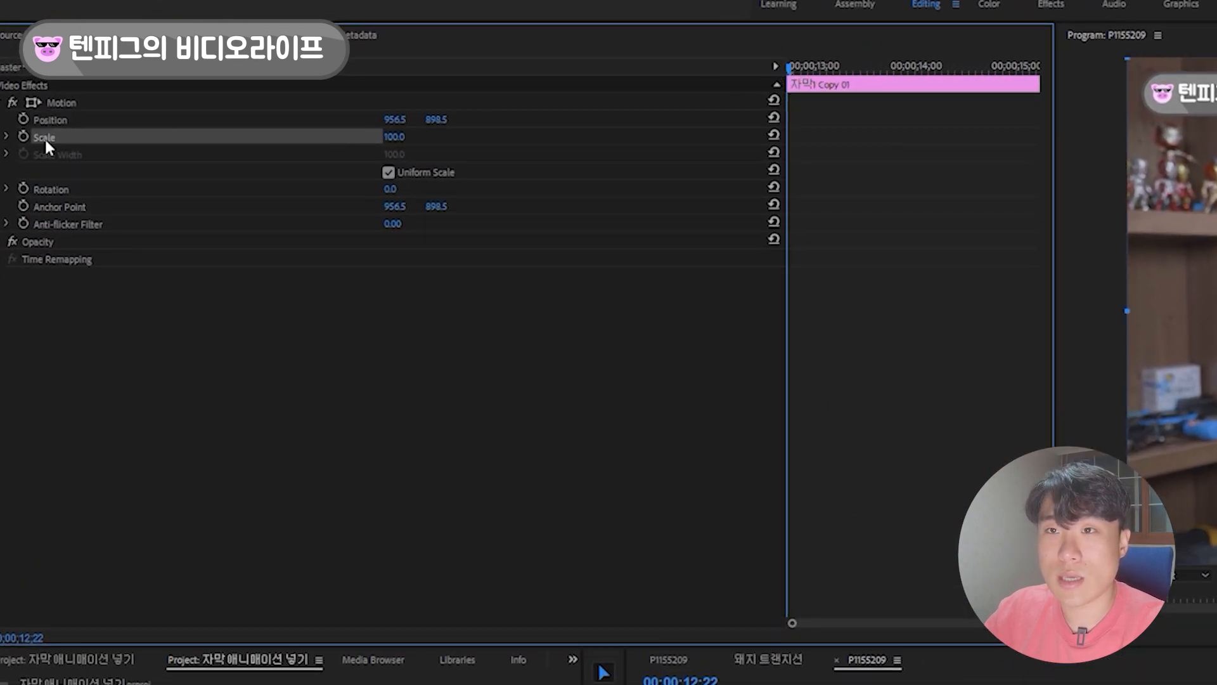
{"action": "left_click", "coordinate": [23, 136]}
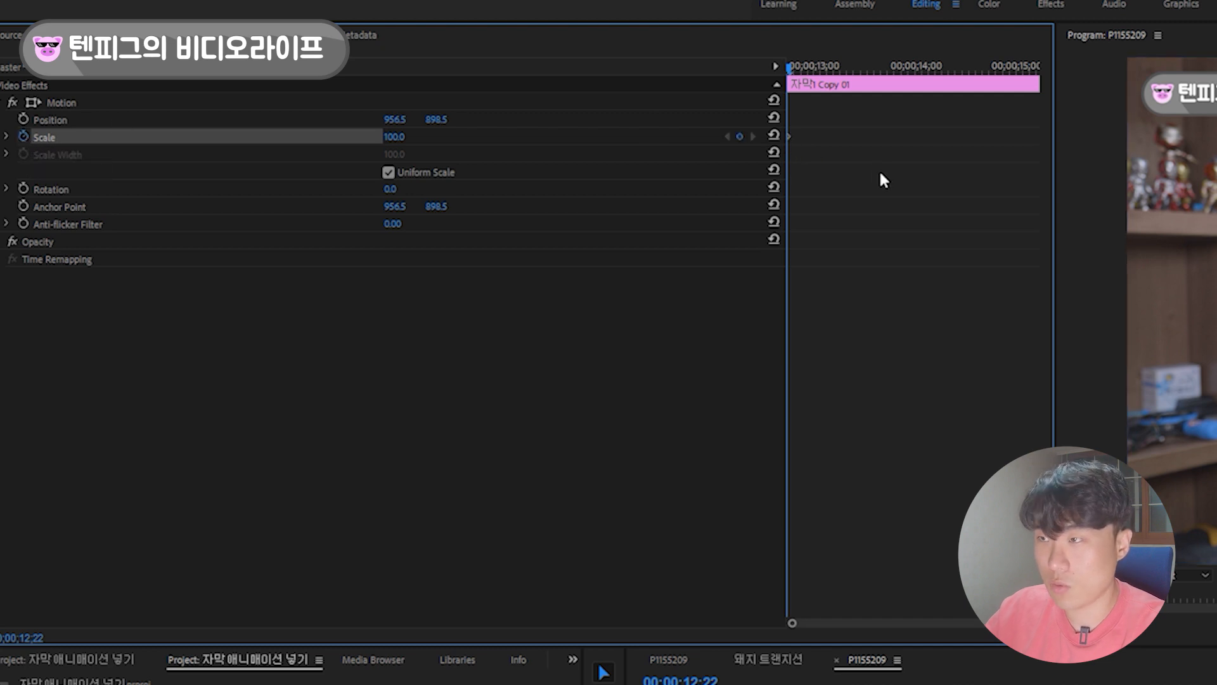
{"action": "key", "text": "shift+Right"}
{"action": "key", "text": "shift+Right"}
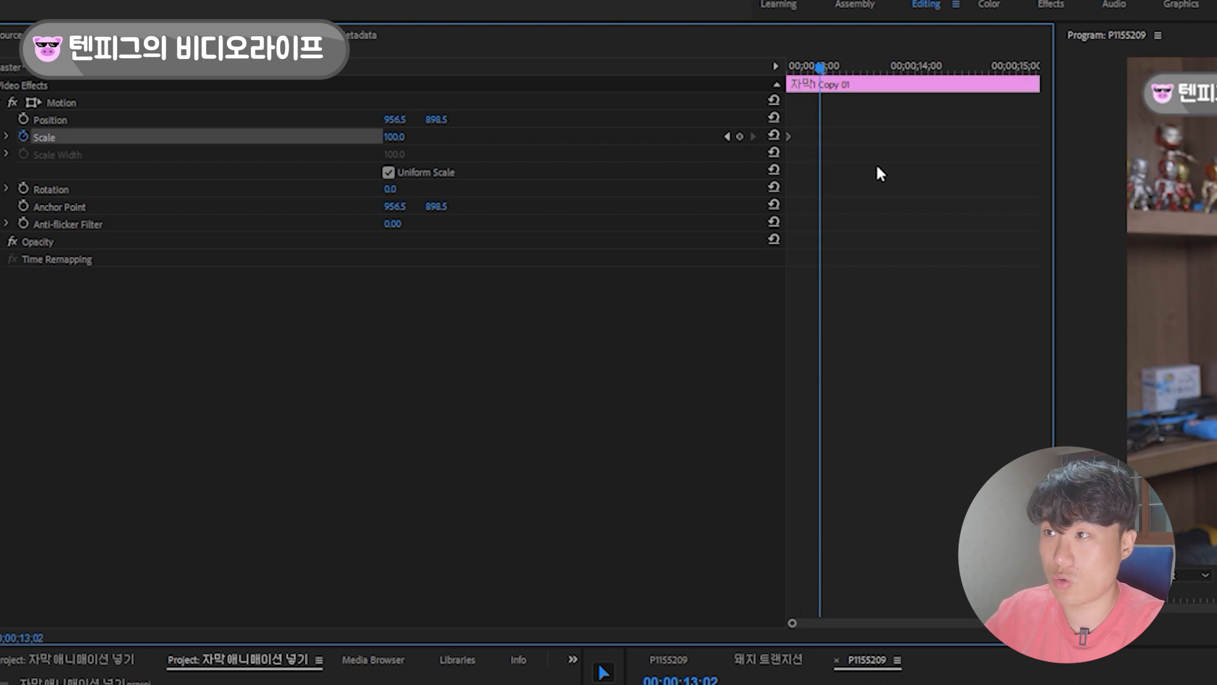
{"action": "left_click_drag", "start_coordinate": [789, 137], "coordinate": [817, 140]}
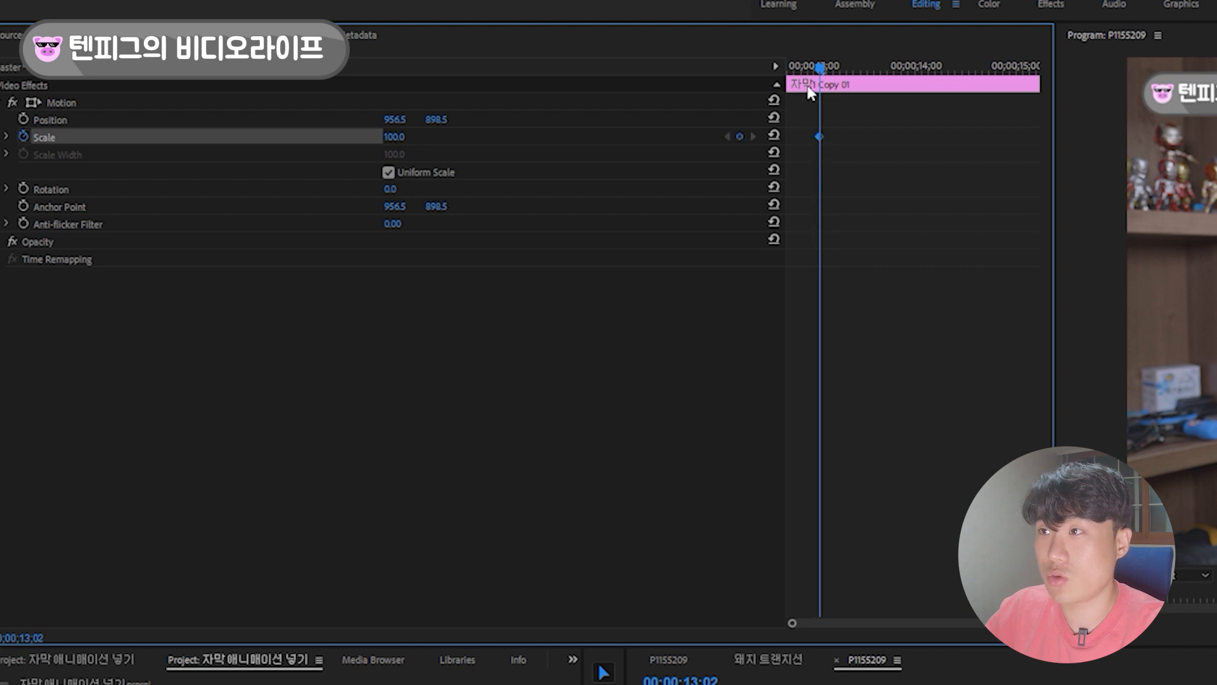
Step: Set the copied caption's Scale to 0 at its first frame, 00;00;12;22, and play back the scale animation
{"action": "left_click_drag", "start_coordinate": [815, 68], "coordinate": [773, 59]}
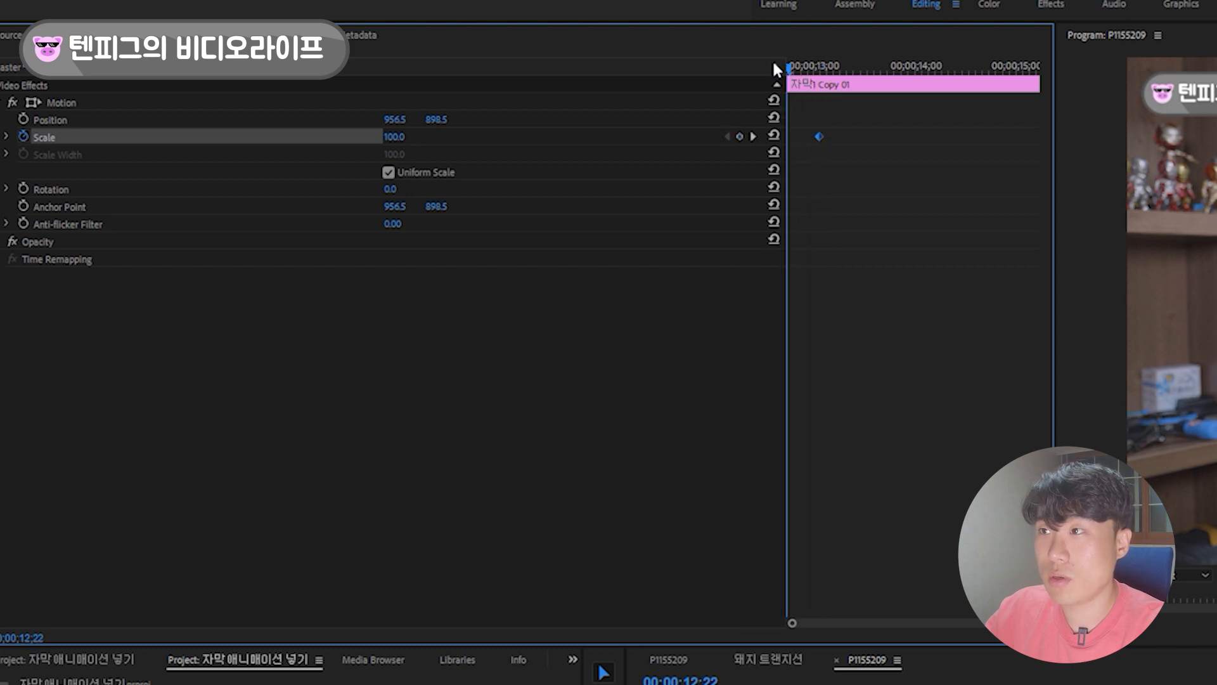
{"action": "left_click", "coordinate": [396, 136]}
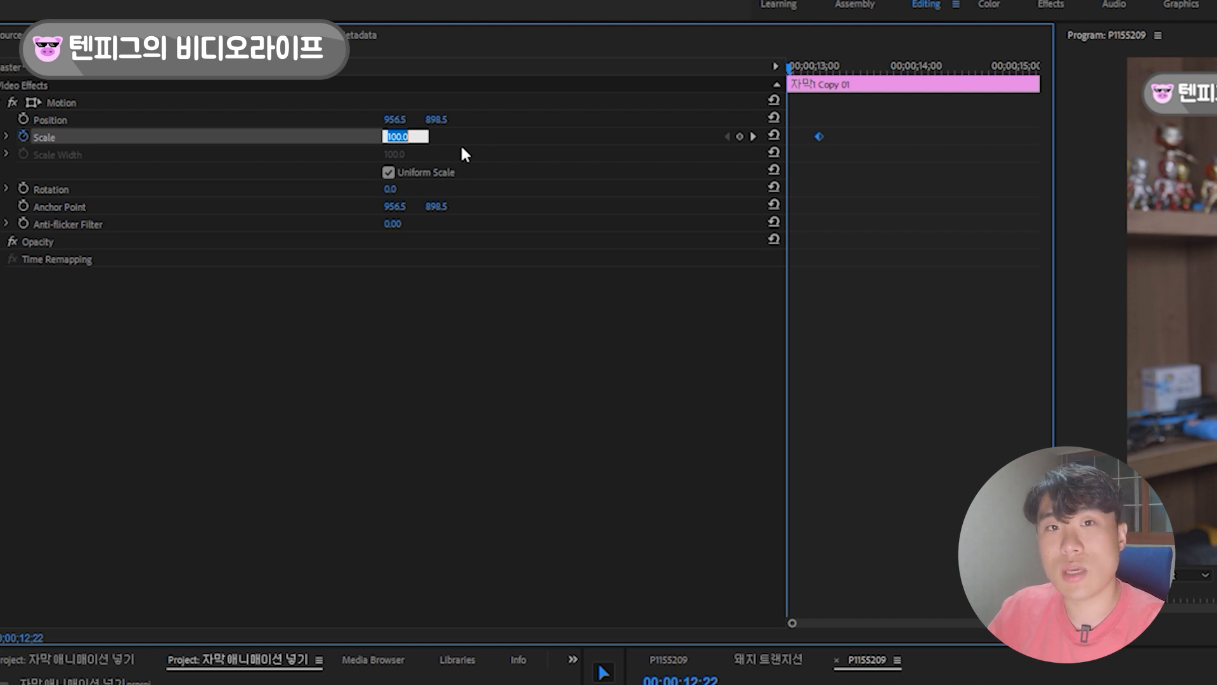
{"action": "type", "text": "0"}
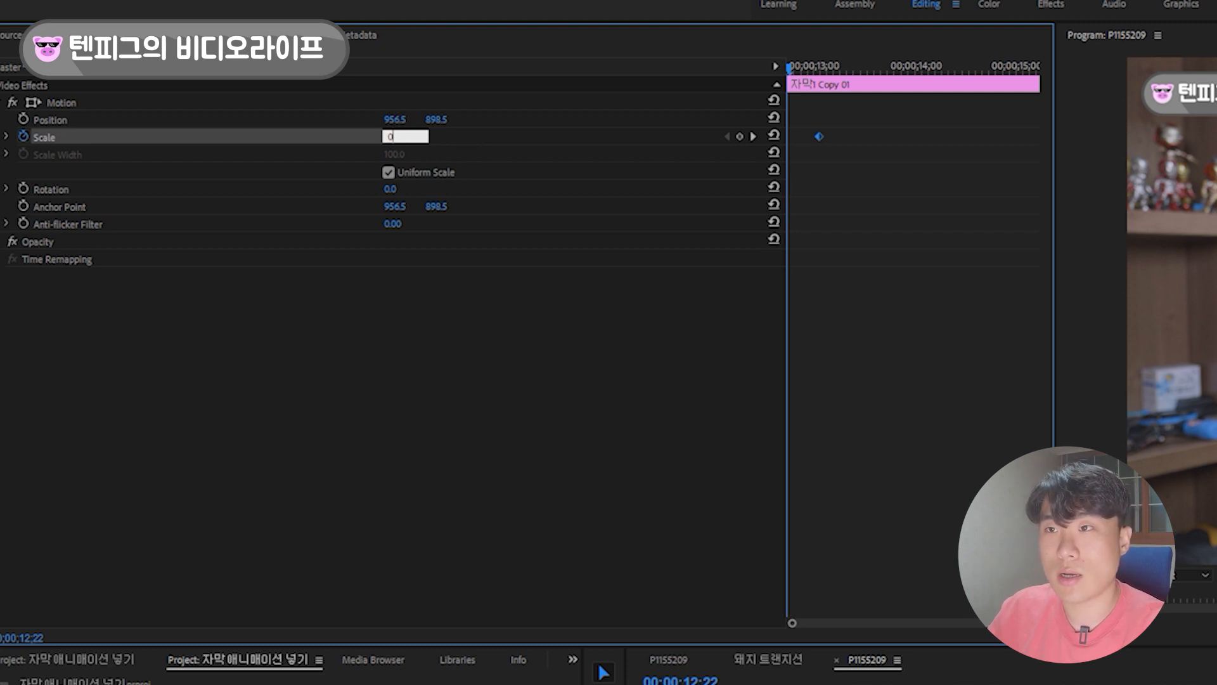
{"action": "key", "text": "Return"}
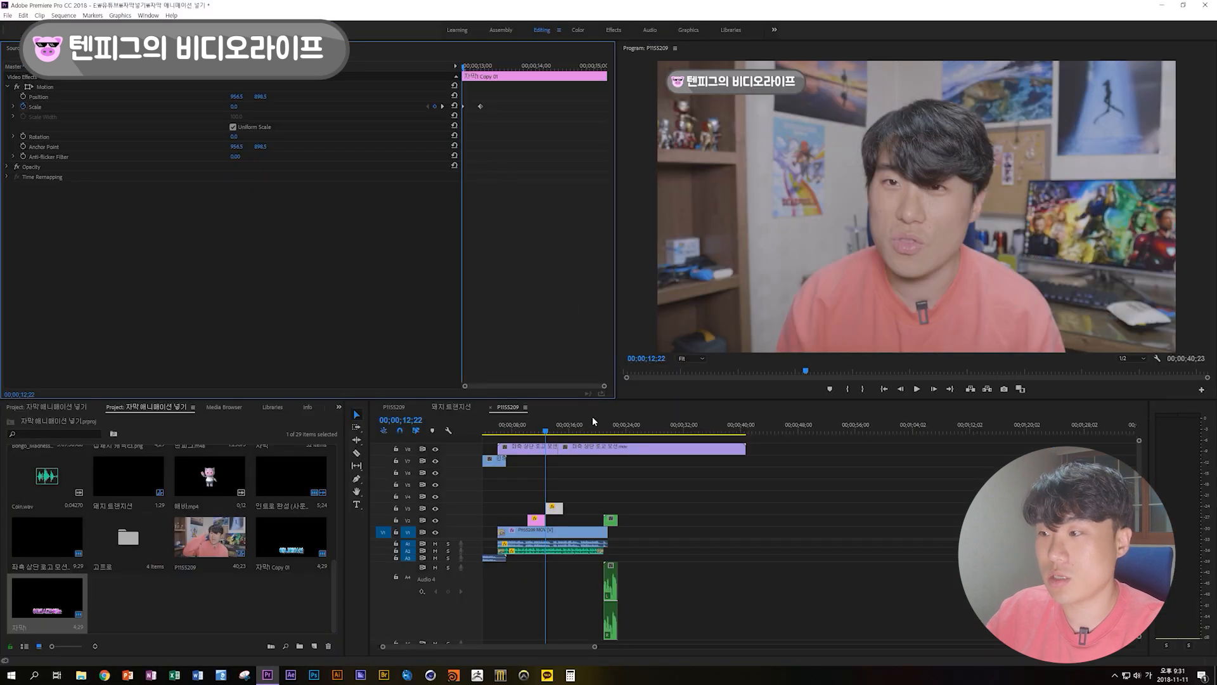
{"action": "key", "text": "space"}
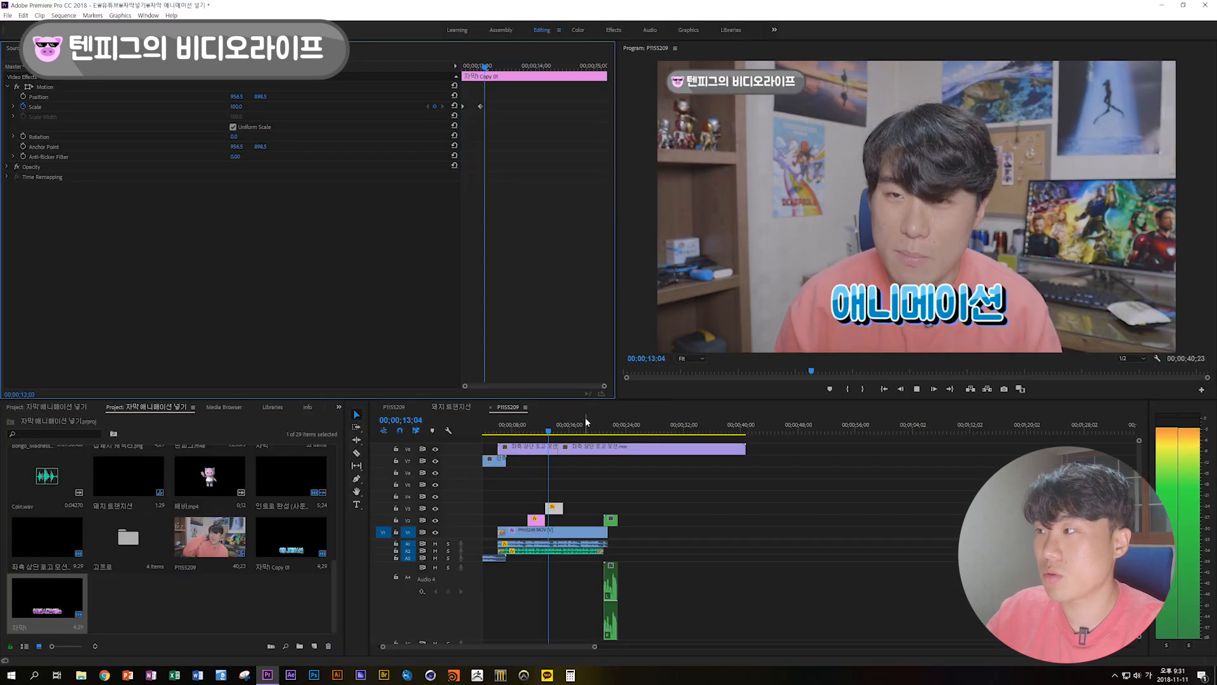
{"action": "key", "text": "space"}
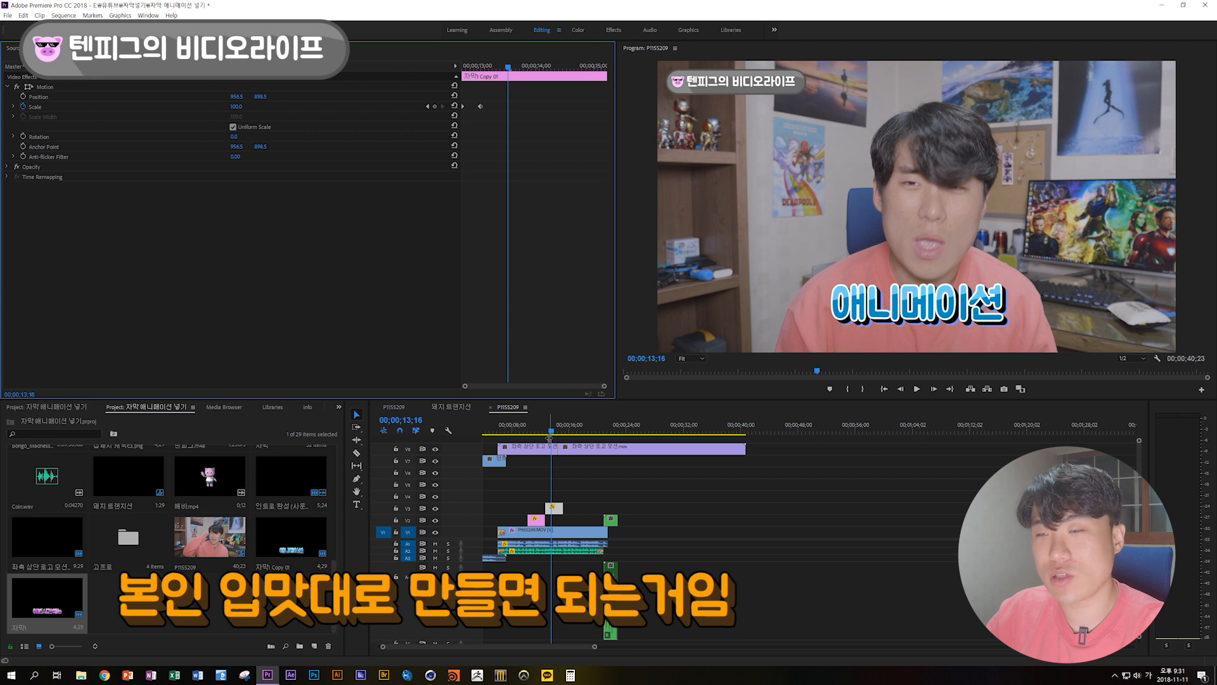
Step: Shorten the copied caption's V3 clip from its end, leave the playhead at 00;00;13;27, and deselect the clip
{"action": "left_click", "coordinate": [552, 436]}
{"action": "left_click", "coordinate": [568, 486]}
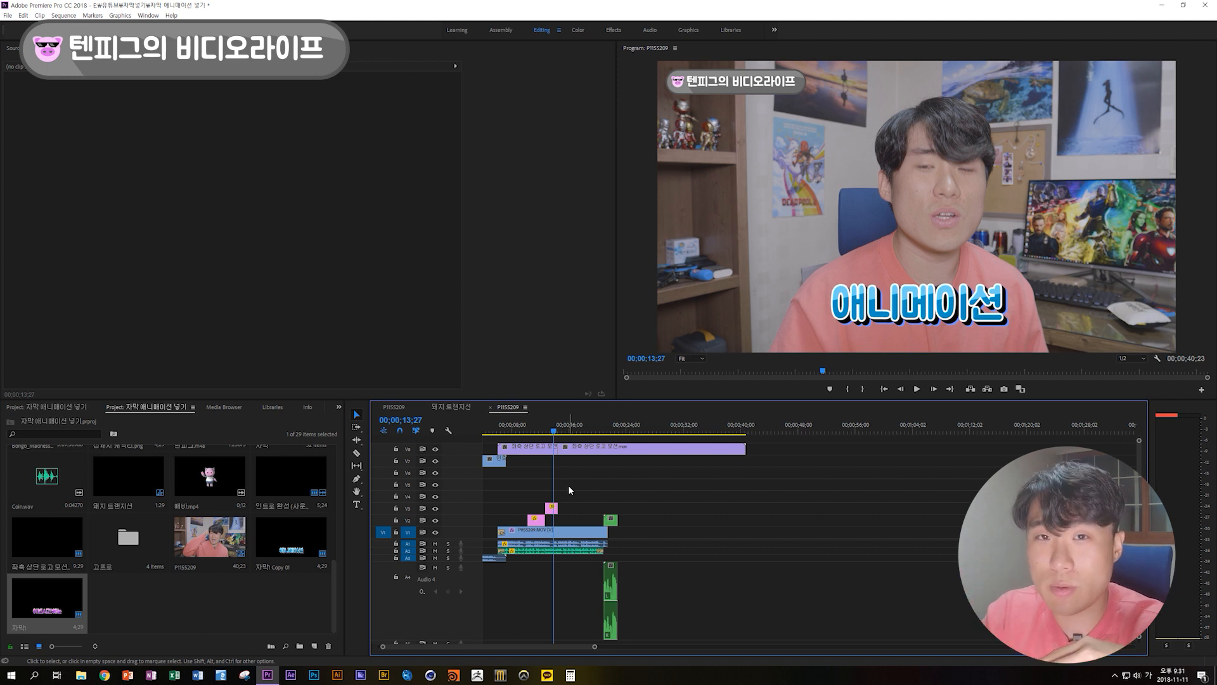
{"action": "left_click", "coordinate": [52, 611]}
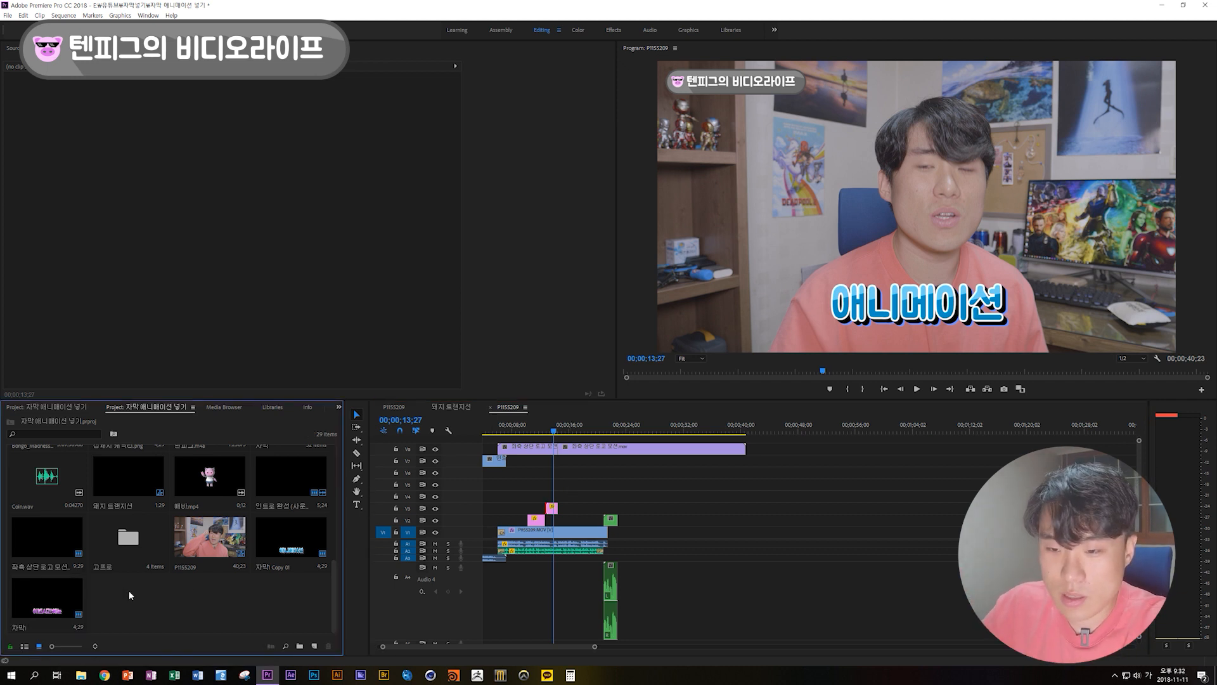
{"action": "left_click", "coordinate": [111, 602]}
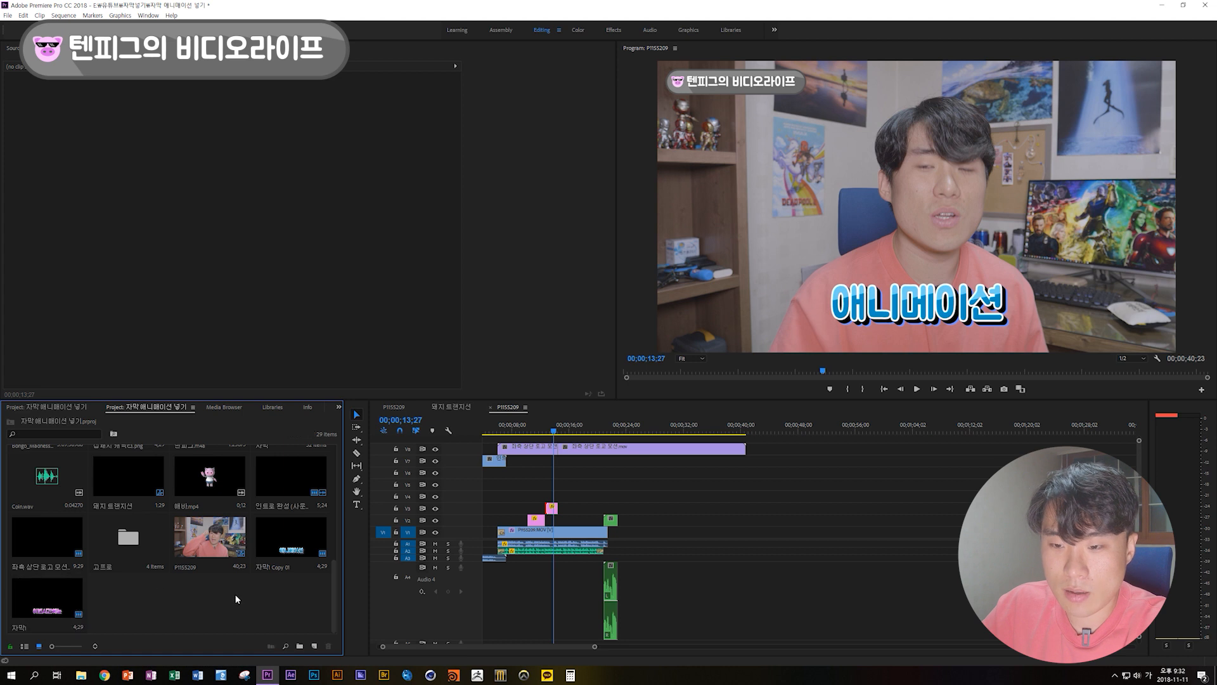
{"action": "left_click", "coordinate": [282, 547]}
{"action": "left_click", "coordinate": [44, 612]}
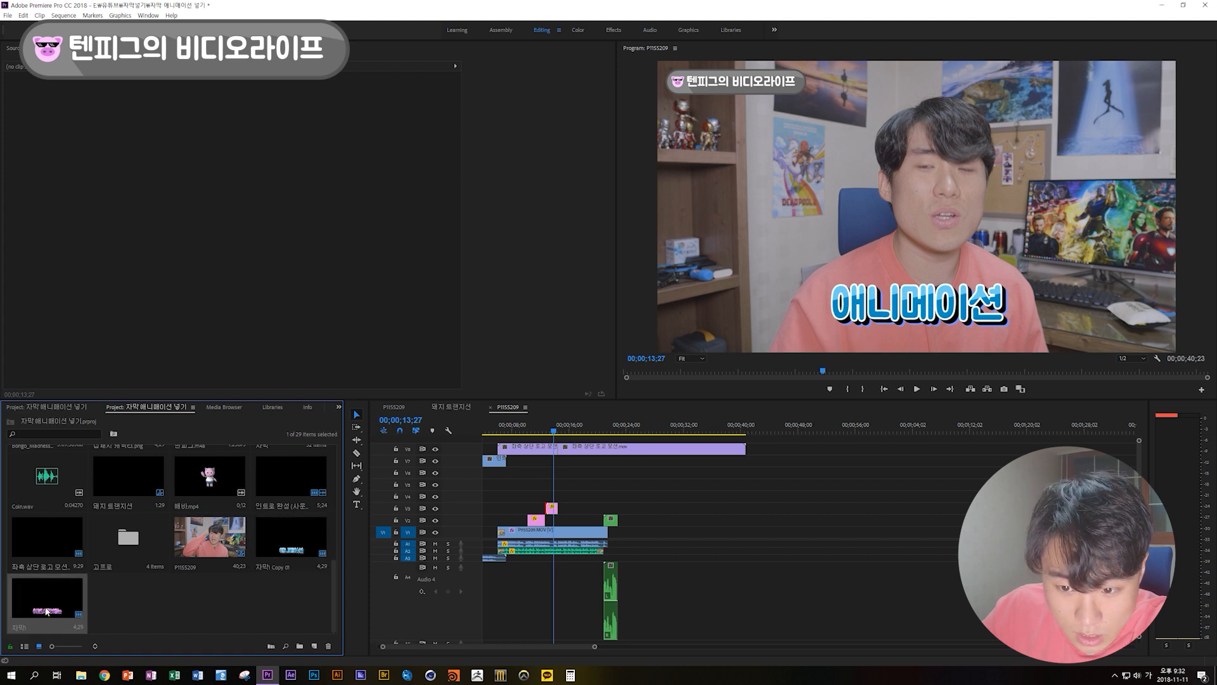
{"action": "left_click", "coordinate": [305, 550]}
{"action": "left_click", "coordinate": [273, 612]}
{"action": "left_click", "coordinate": [285, 558]}
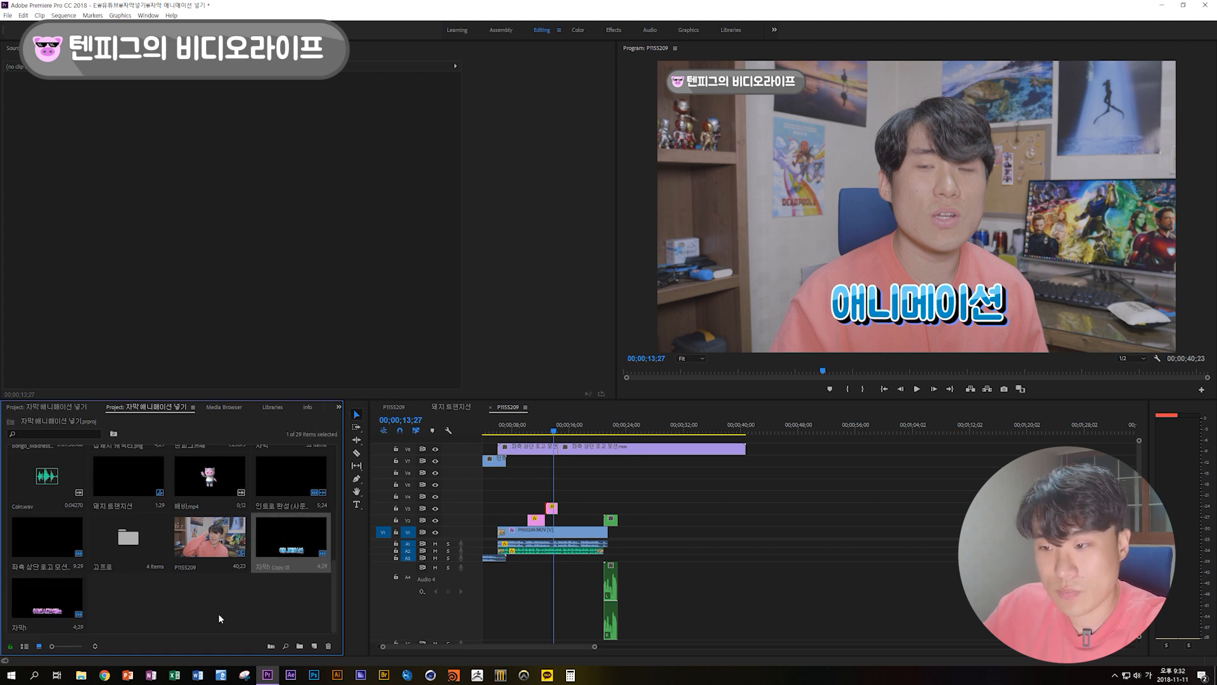
{"action": "left_click", "coordinate": [220, 612]}
{"action": "left_click", "coordinate": [40, 612]}
{"action": "left_click", "coordinate": [259, 601]}
{"action": "left_click", "coordinate": [310, 552]}
{"action": "left_click", "coordinate": [251, 594]}
Step: Duplicate the original pink caption title, 자막1, in the project, select the duplicate, and save the project
{"action": "left_click", "coordinate": [33, 611]}
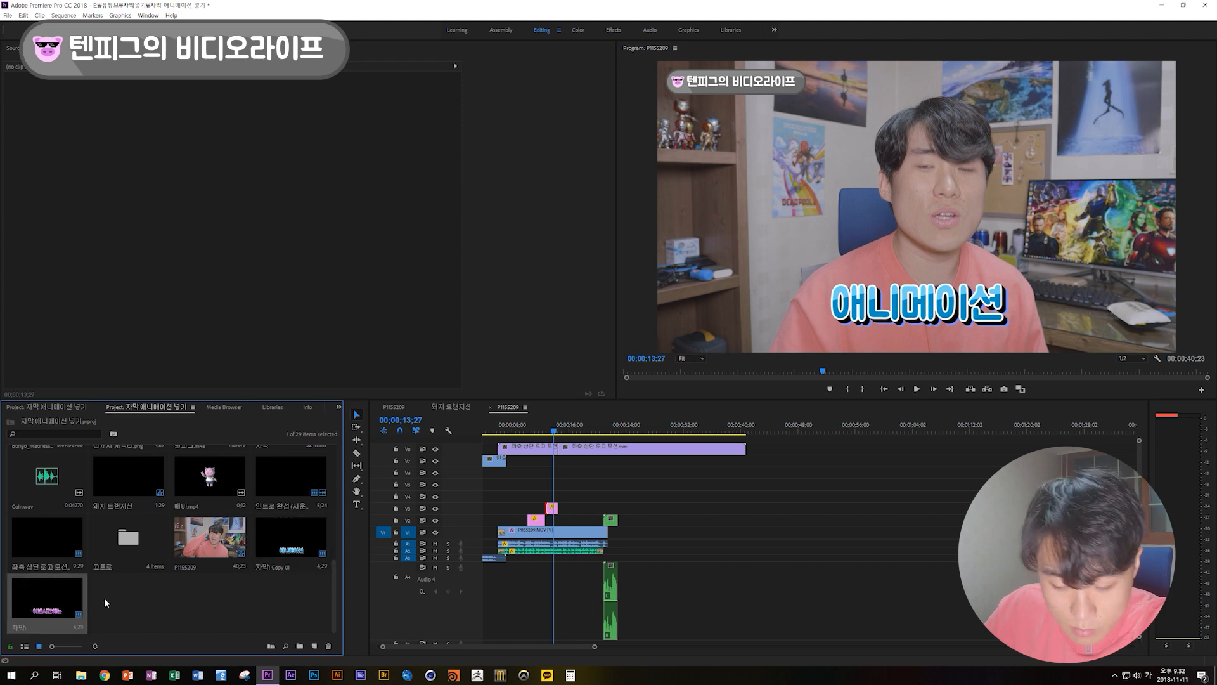
{"action": "key", "text": "ctrl+c"}
{"action": "key", "text": "ctrl+v"}
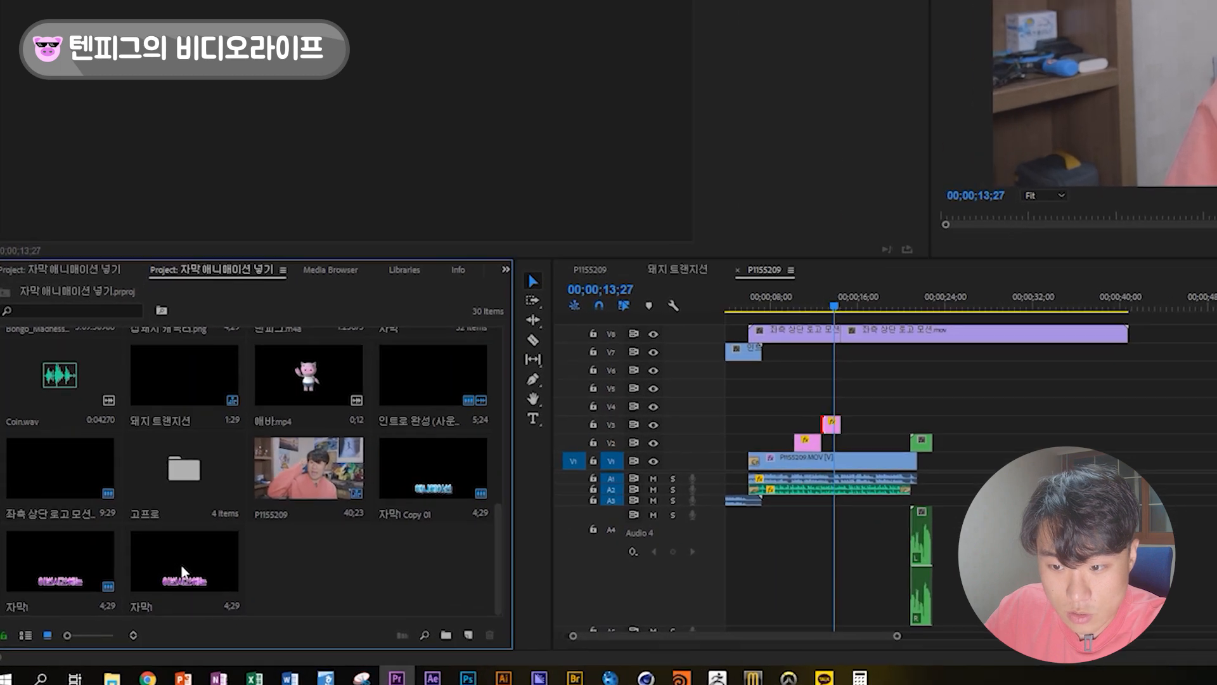
{"action": "left_click", "coordinate": [183, 569]}
{"action": "left_click", "coordinate": [285, 576]}
{"action": "left_click", "coordinate": [162, 581]}
{"action": "left_click", "coordinate": [317, 588]}
{"action": "left_click", "coordinate": [176, 571]}
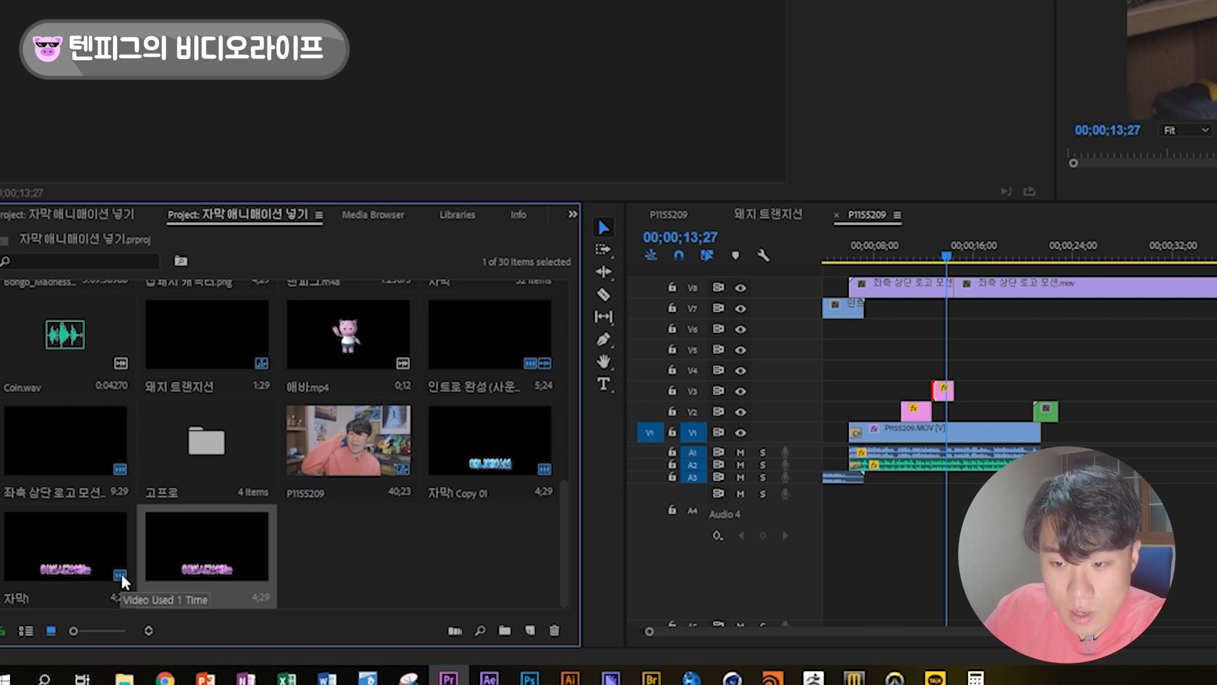
{"action": "key", "text": "ctrl+s"}
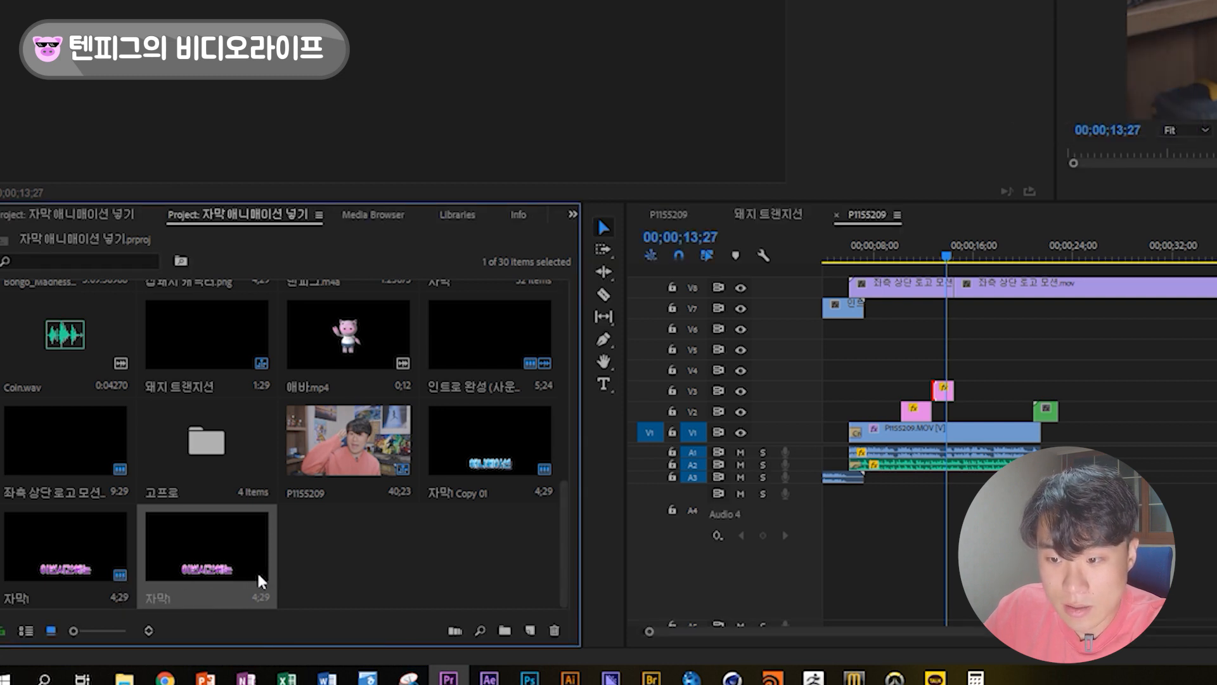
Step: Place the duplicated pink title on track V4 at the end of the second caption's clip
{"action": "left_click", "coordinate": [313, 557]}
{"action": "left_click", "coordinate": [241, 571]}
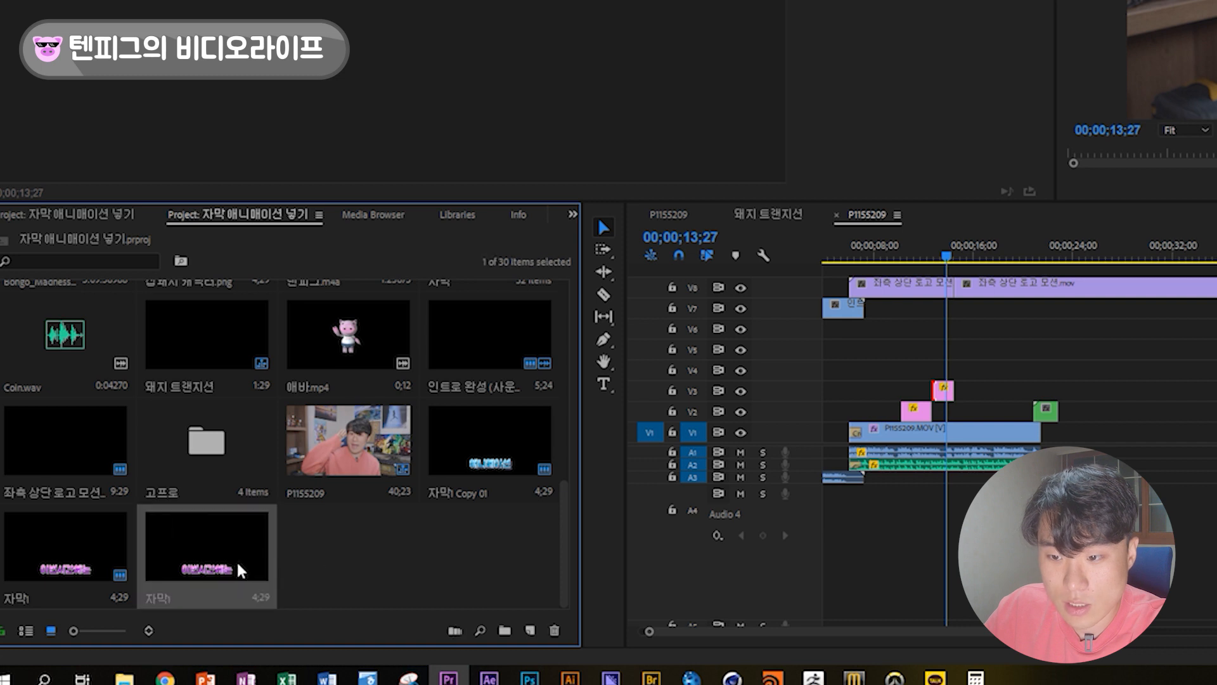
{"action": "left_click_drag", "start_coordinate": [229, 564], "coordinate": [970, 380]}
Step: Play on to 00;00;16;24, move the V4 caption clip to start there, and shorten it to about two seconds
{"action": "key", "text": "space"}
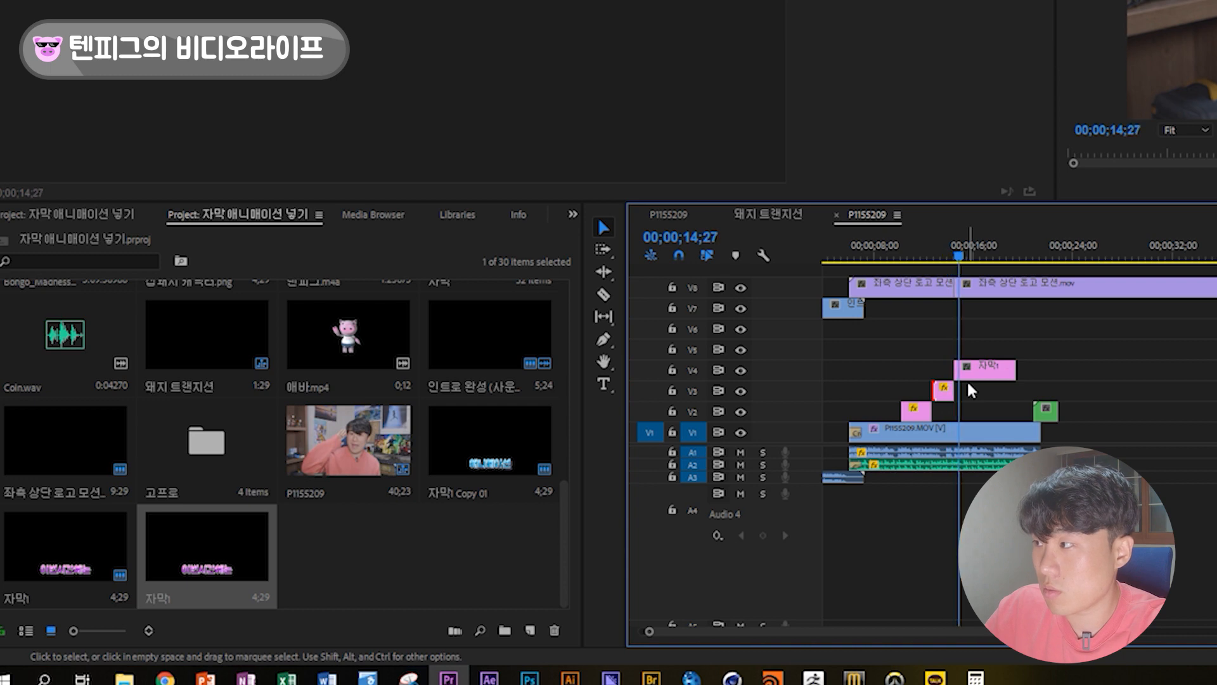
{"action": "left_click", "coordinate": [961, 253]}
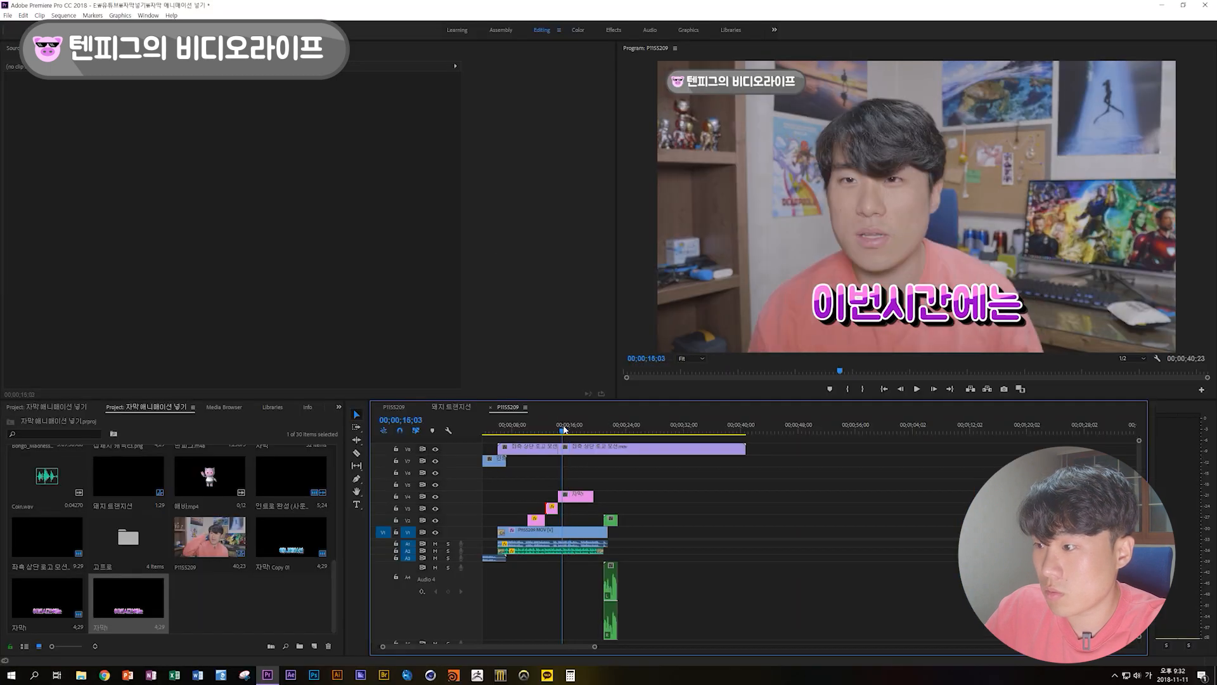
{"action": "key", "text": "space"}
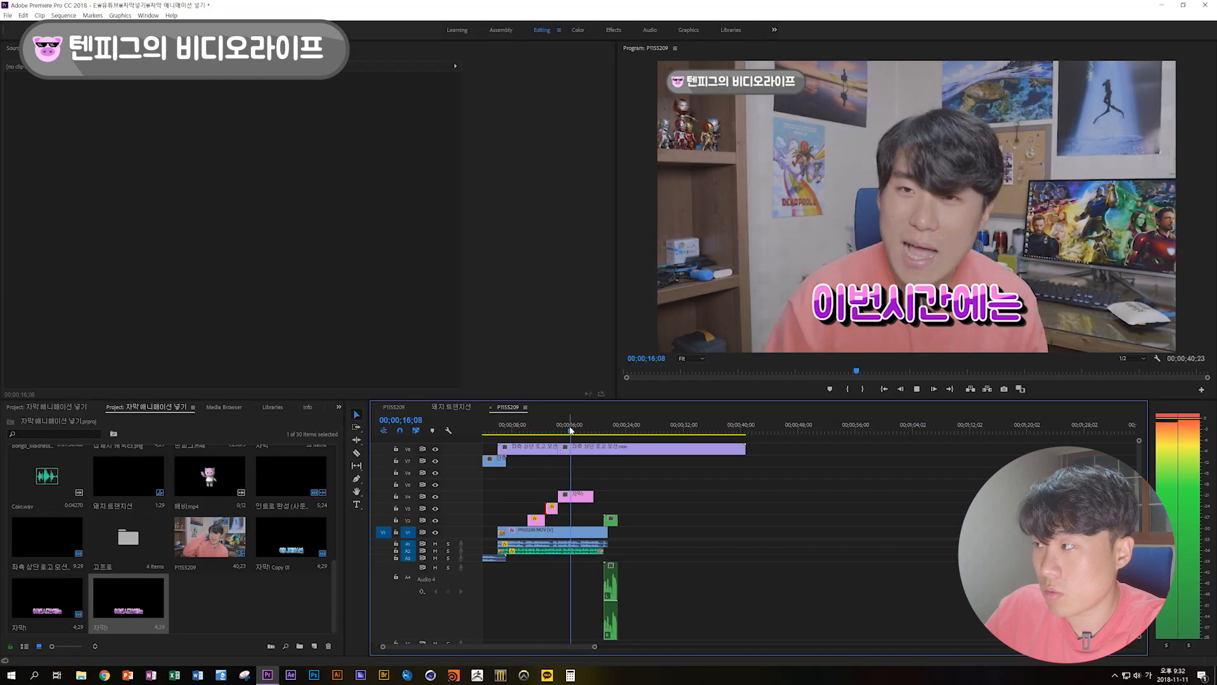
{"action": "key", "text": "space"}
{"action": "left_click_drag", "start_coordinate": [583, 496], "coordinate": [596, 501]}
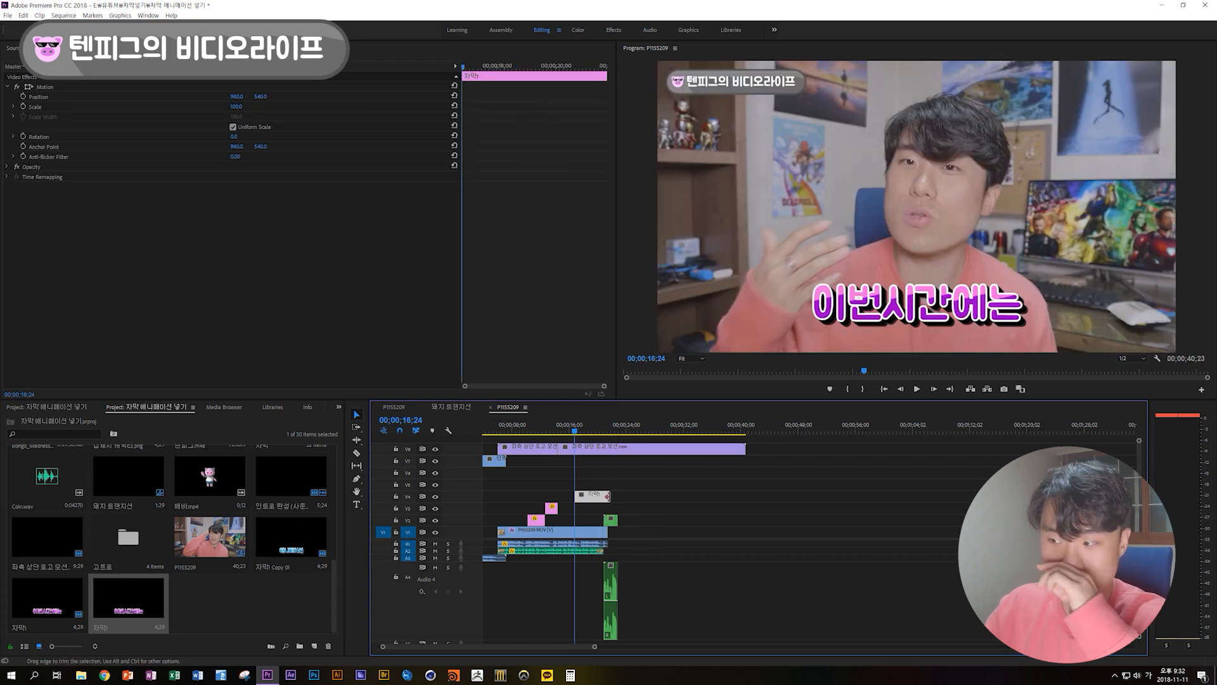
{"action": "left_click_drag", "start_coordinate": [608, 496], "coordinate": [583, 499]}
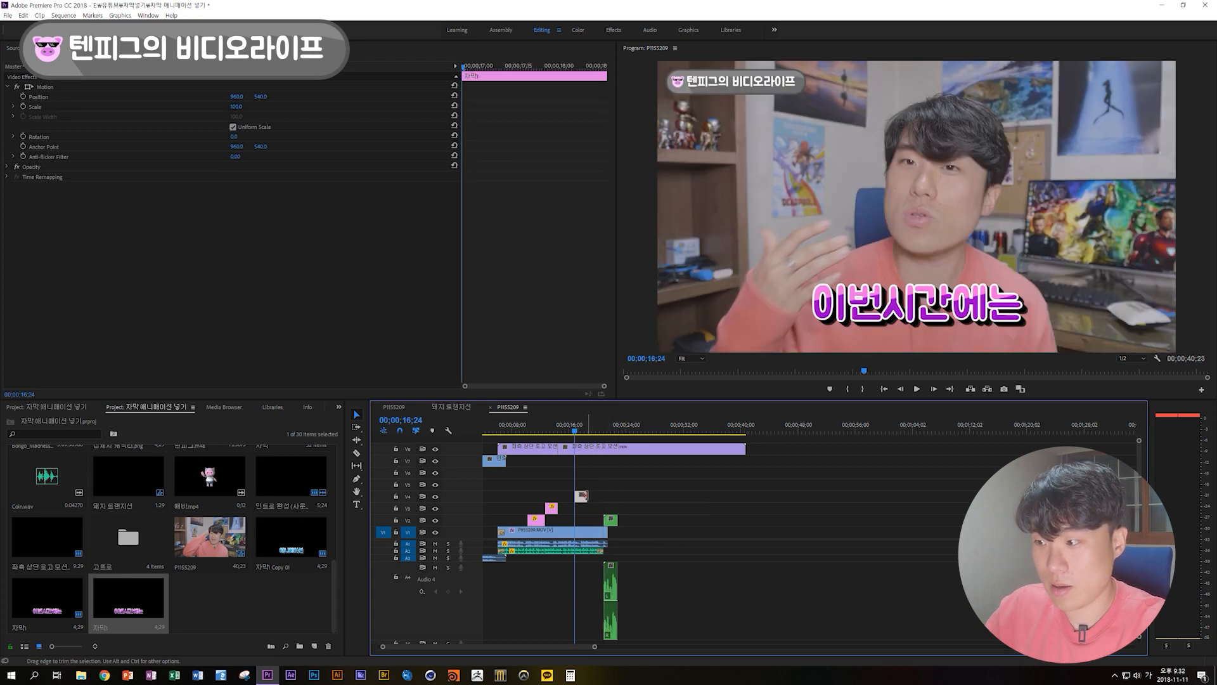
Step: Open the V4 caption in the title editor and replace its text with 효율적으로
{"action": "double_click", "coordinate": [581, 495]}
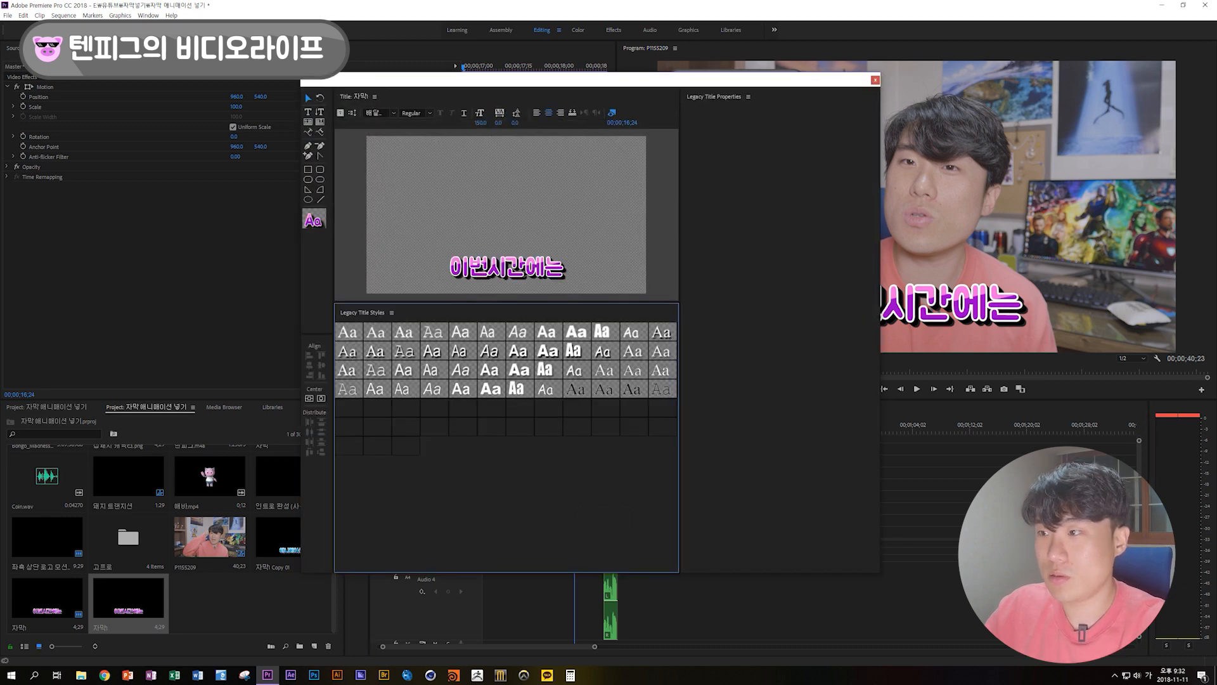
{"action": "double_click", "coordinate": [524, 270]}
{"action": "type", "text": "효율적으로"}
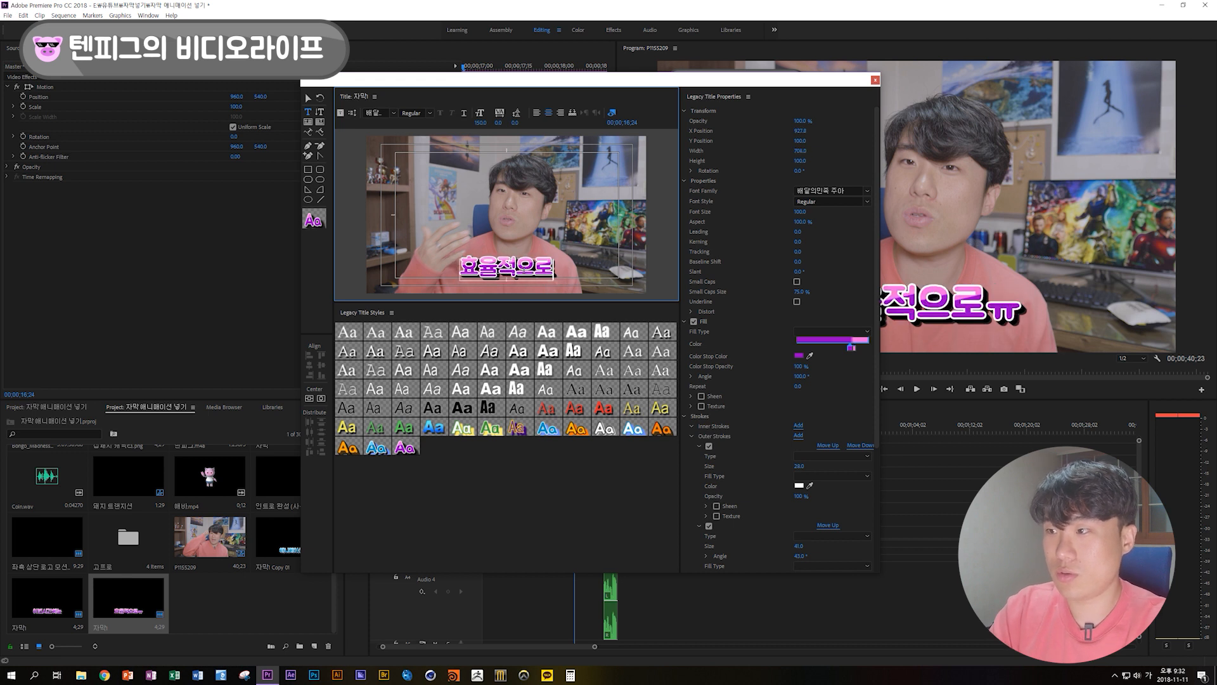
{"action": "key", "text": "BackSpace"}
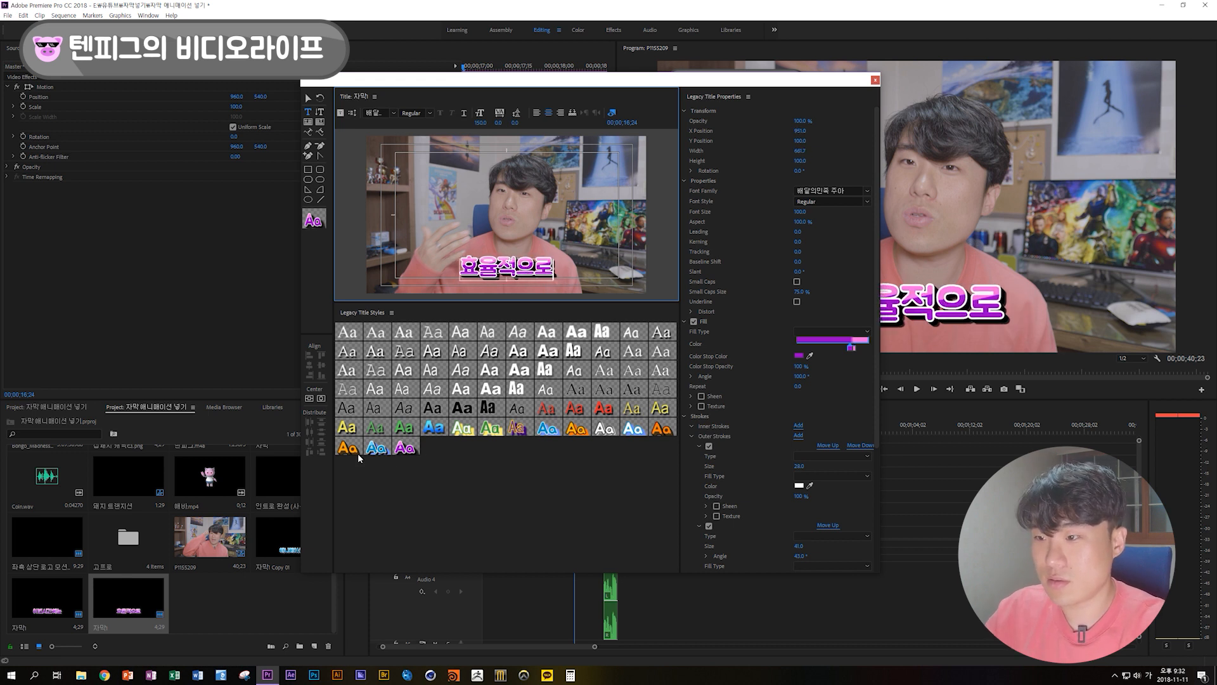
Step: Try the purple and blue title styles on 효율적으로, apply the orange style with a dark depth stroke, and close the title editor
{"action": "left_click", "coordinate": [404, 447]}
{"action": "left_click", "coordinate": [547, 427]}
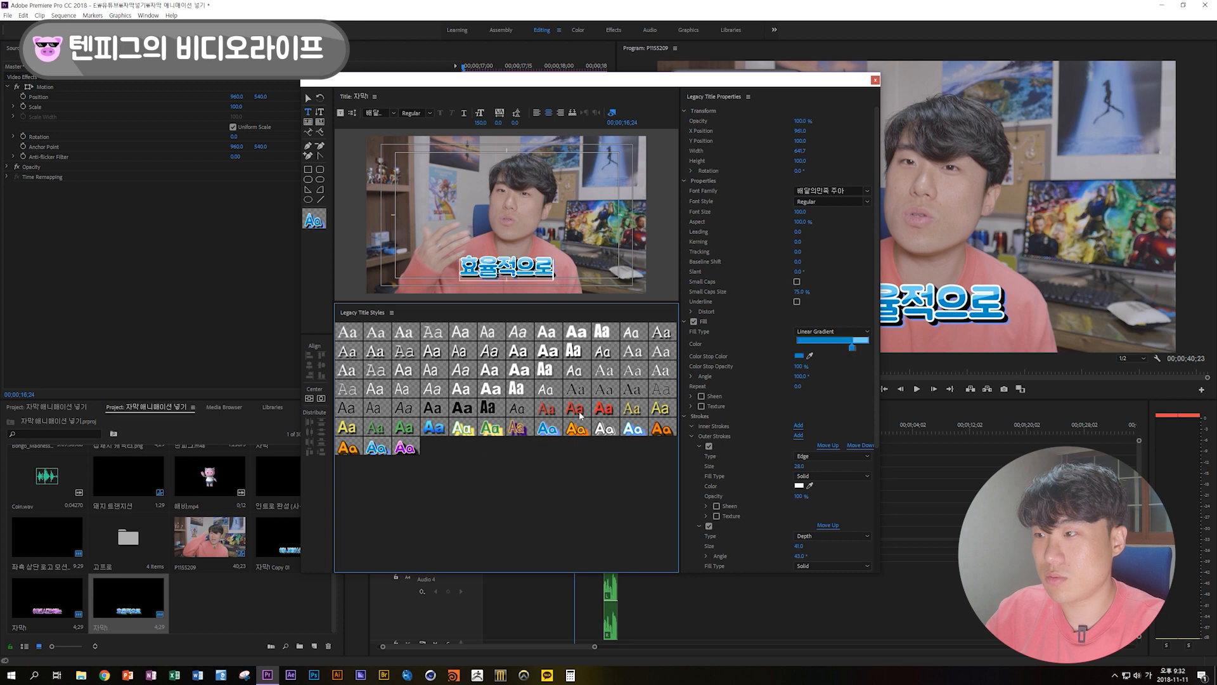
{"action": "left_click", "coordinate": [659, 432]}
{"action": "left_click", "coordinate": [308, 100]}
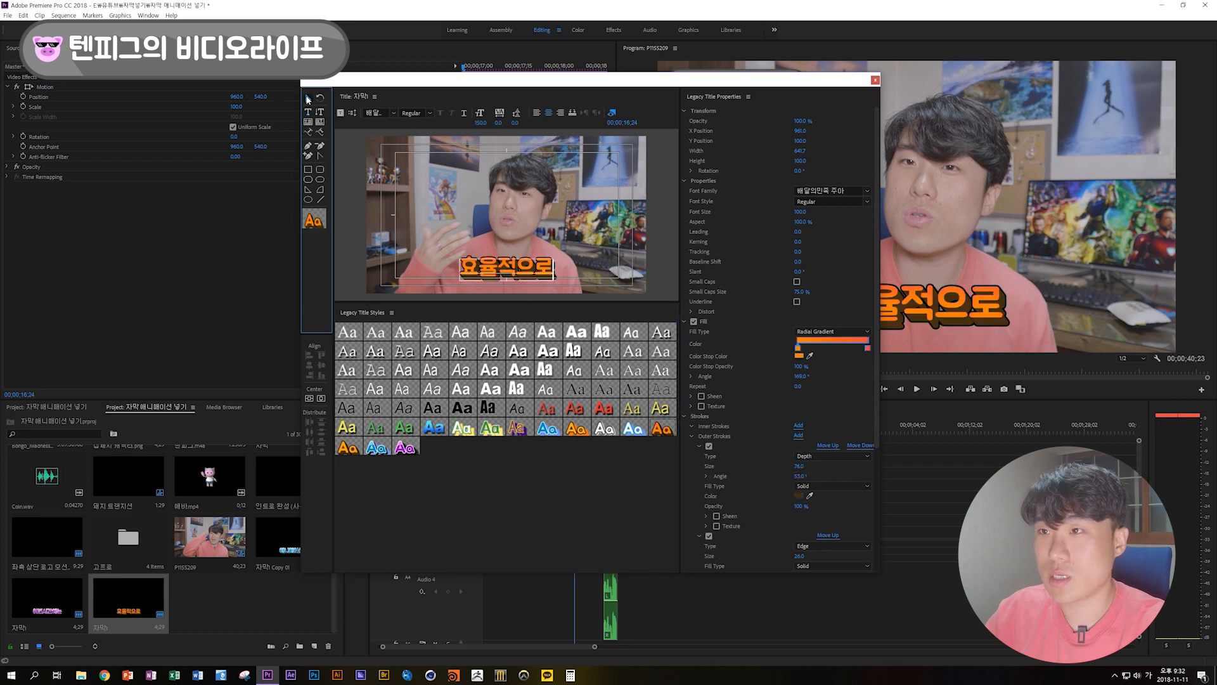
{"action": "left_click", "coordinate": [876, 81]}
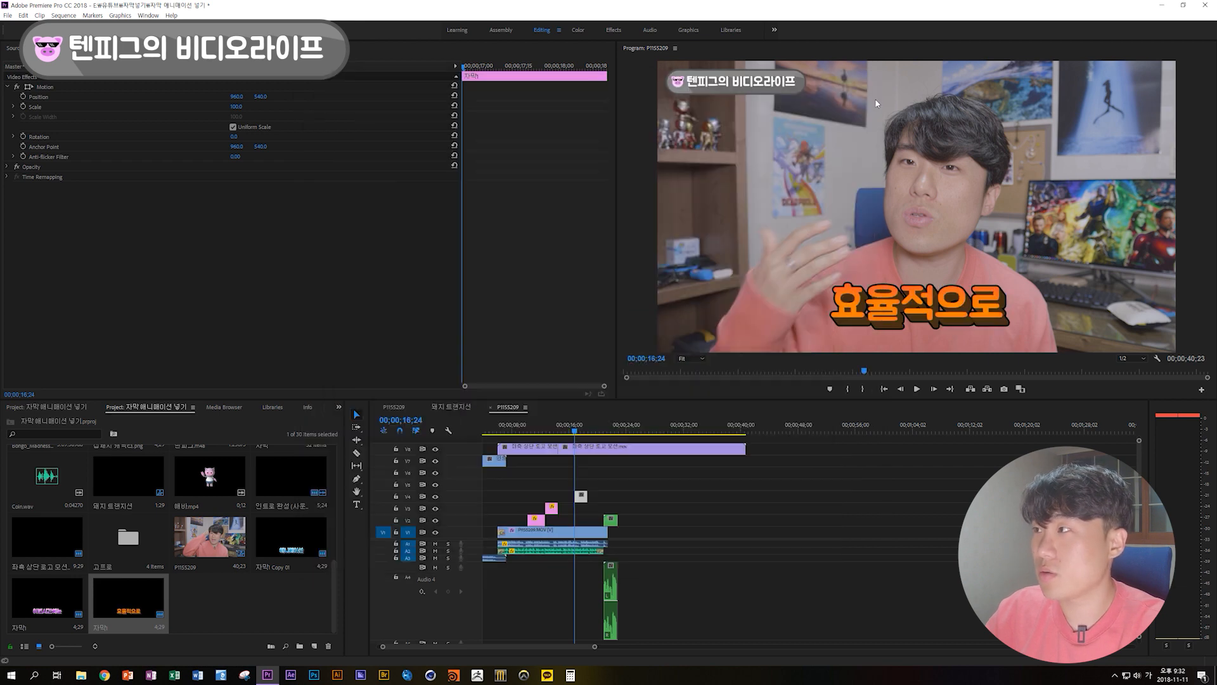
Step: Play back around the 효율적으로 caption and move its V4 clip to start at 00;00;16;15
{"action": "left_click", "coordinate": [574, 431]}
{"action": "left_click", "coordinate": [572, 430]}
{"action": "key", "text": "space"}
{"action": "key", "text": "space"}
{"action": "key", "text": "space"}
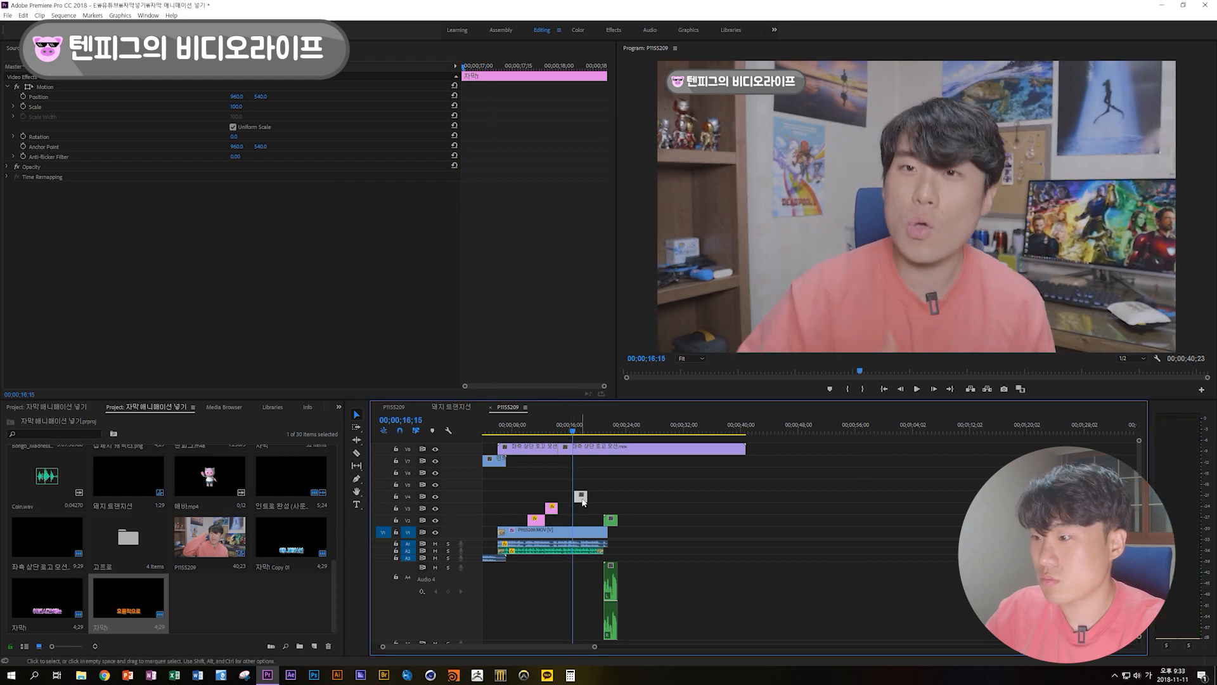
{"action": "key", "text": "shift+Up"}
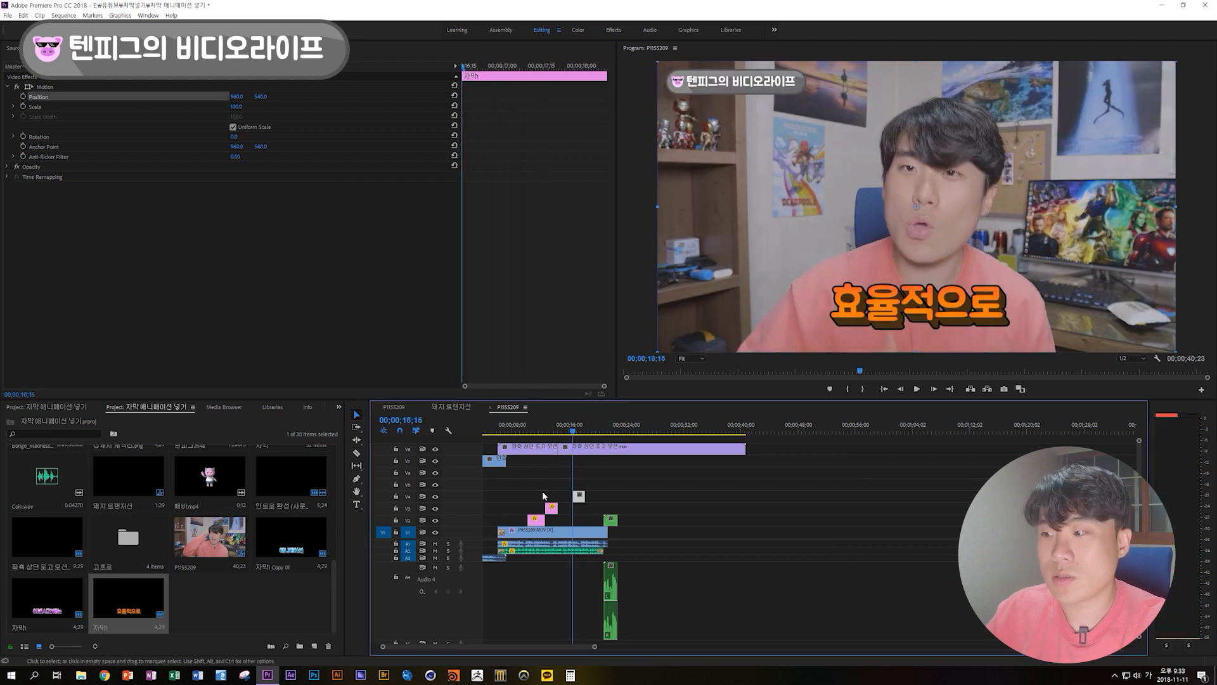
{"action": "left_click", "coordinate": [581, 499]}
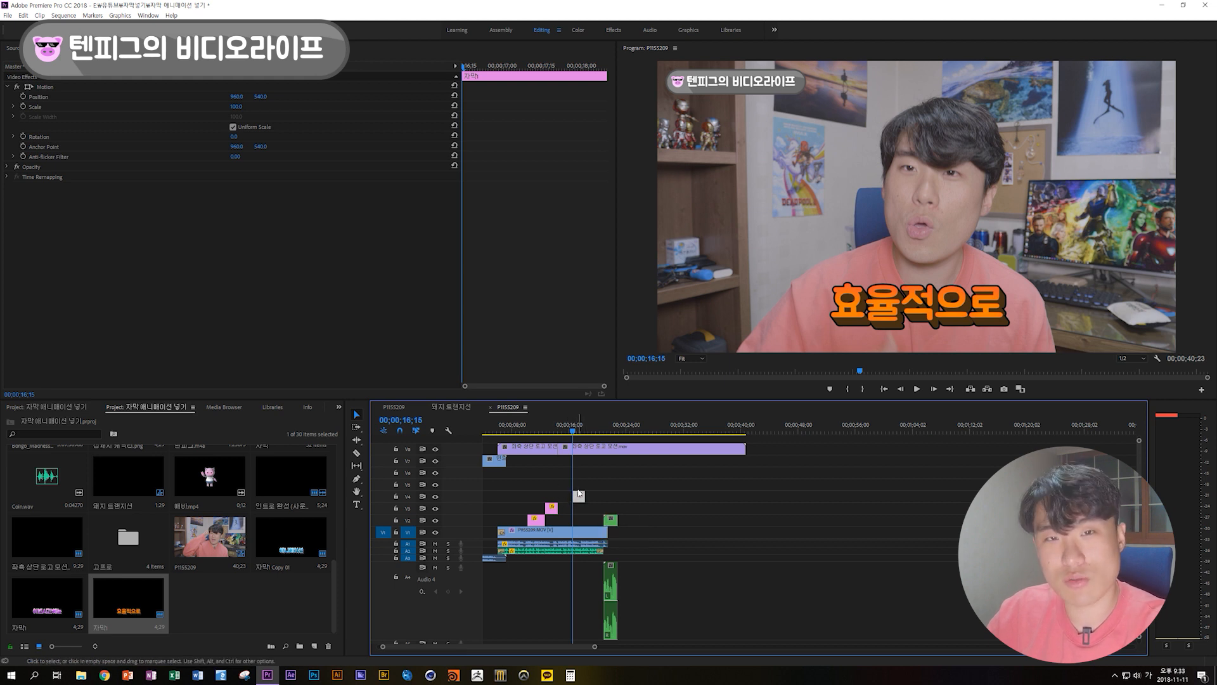
Step: Play back the first caption's Position animation from the start of its V2 clip
{"action": "left_click", "coordinate": [529, 431]}
{"action": "key", "text": "space"}
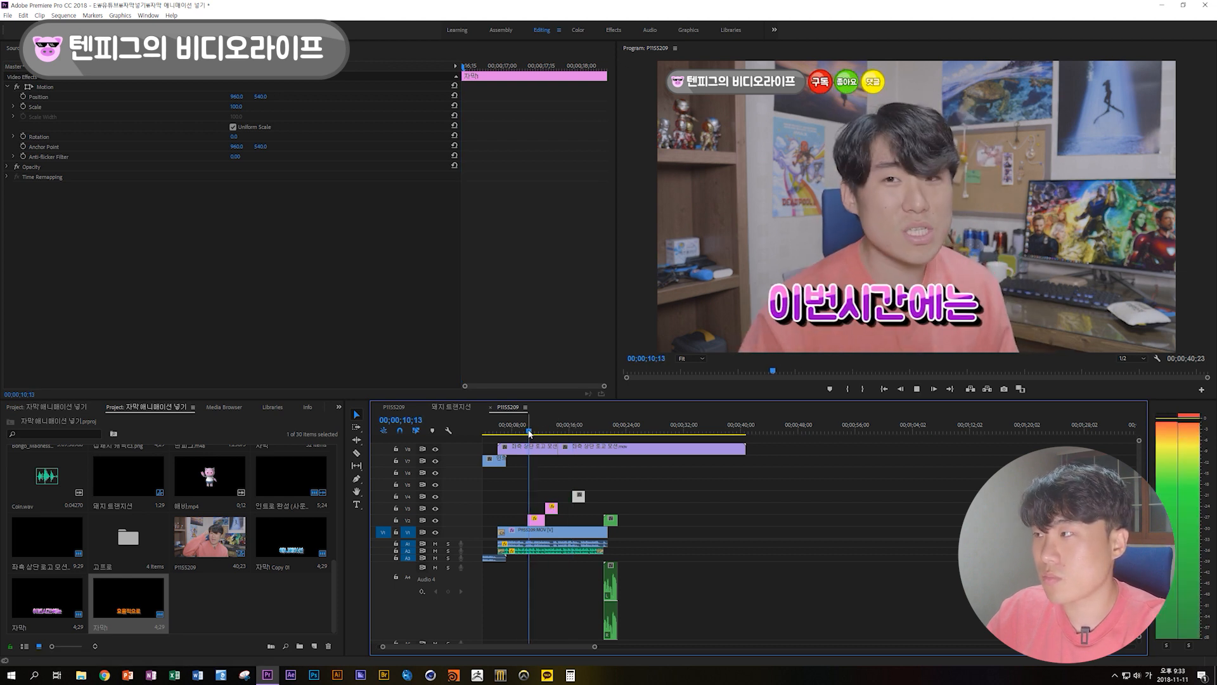
{"action": "key", "text": "space"}
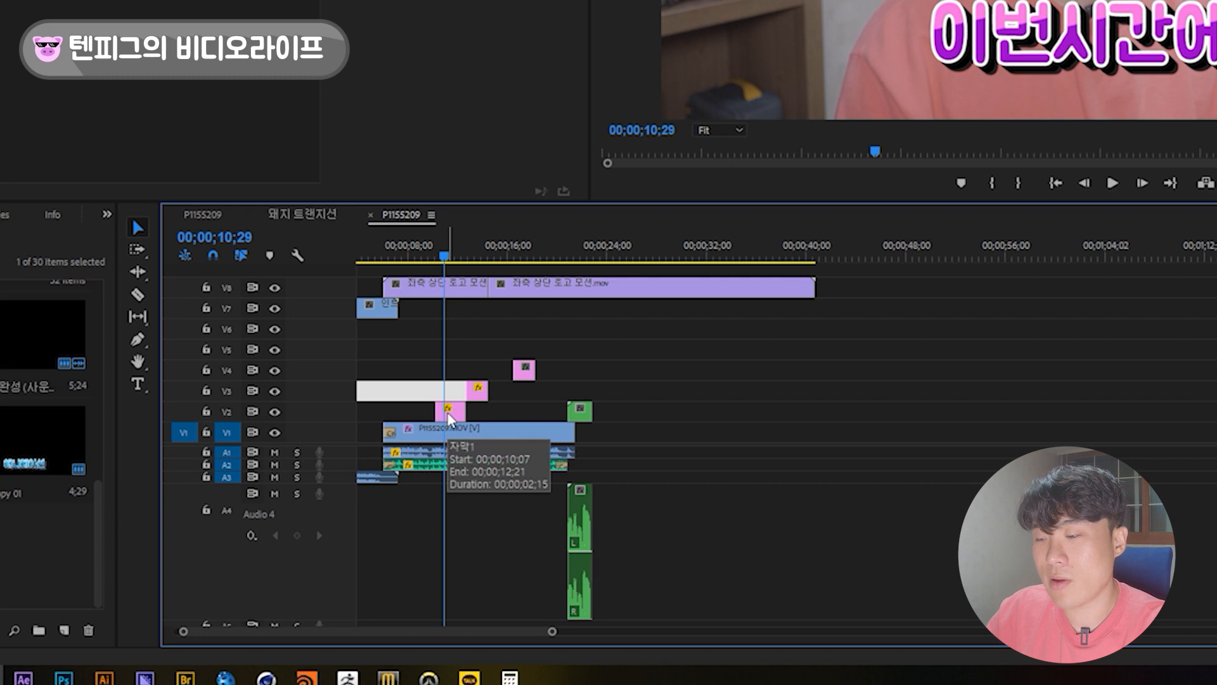
Step: Start a preset from the Motion settings of the first caption's V2 clip and name it 좌에서 우로
{"action": "double_click", "coordinate": [449, 419]}
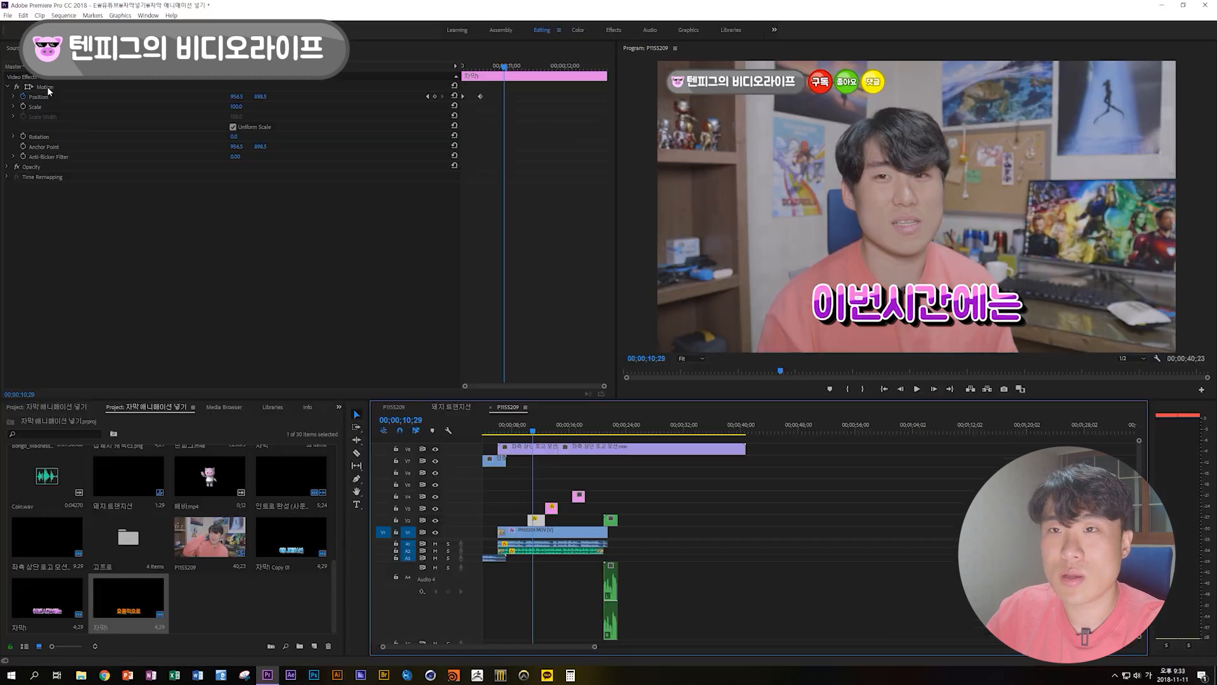
{"action": "left_click", "coordinate": [43, 91]}
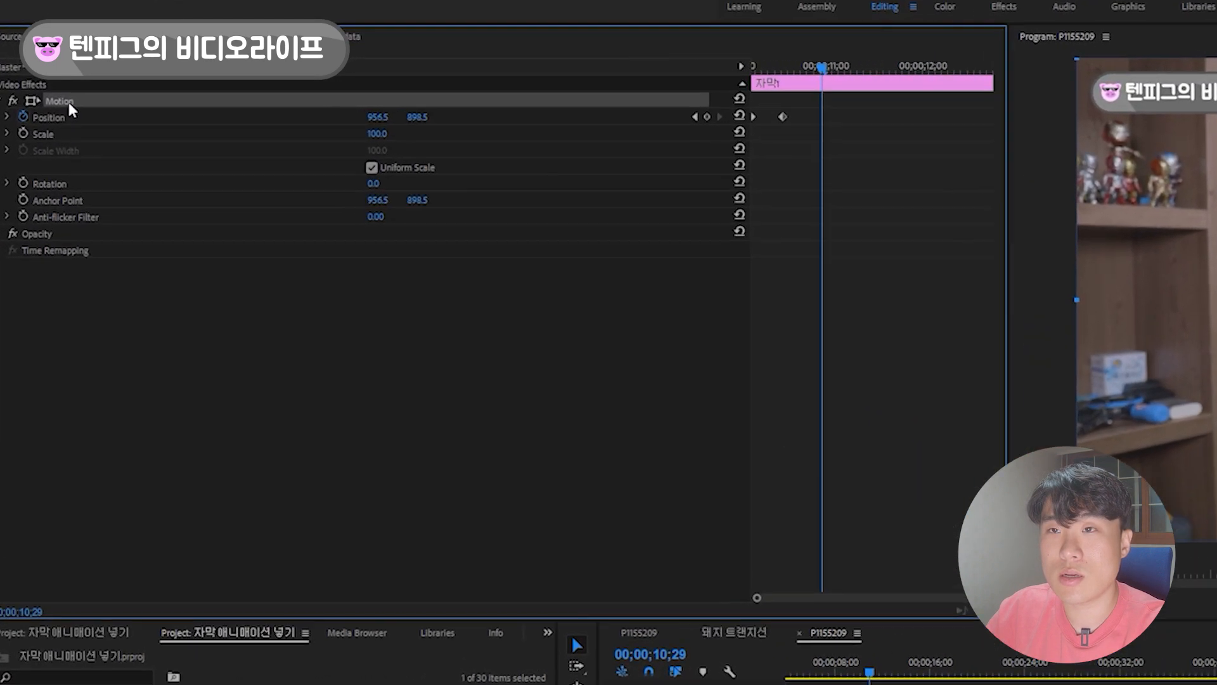
{"action": "right_click", "coordinate": [51, 90]}
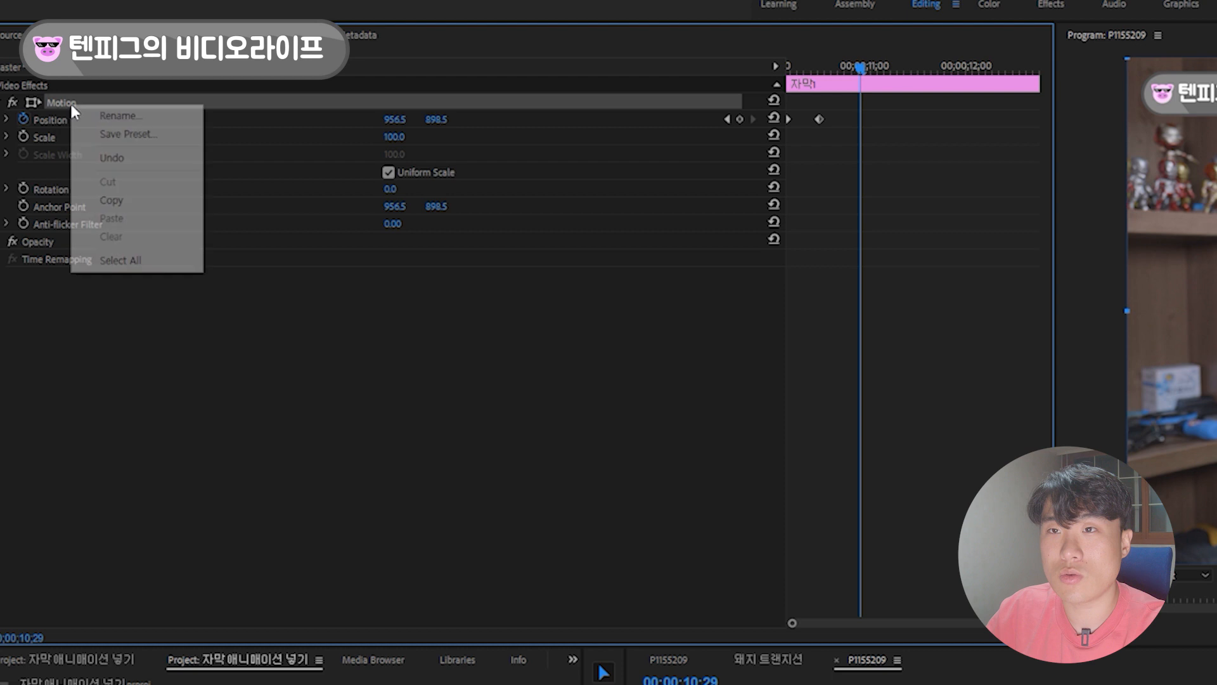
{"action": "left_click", "coordinate": [127, 134]}
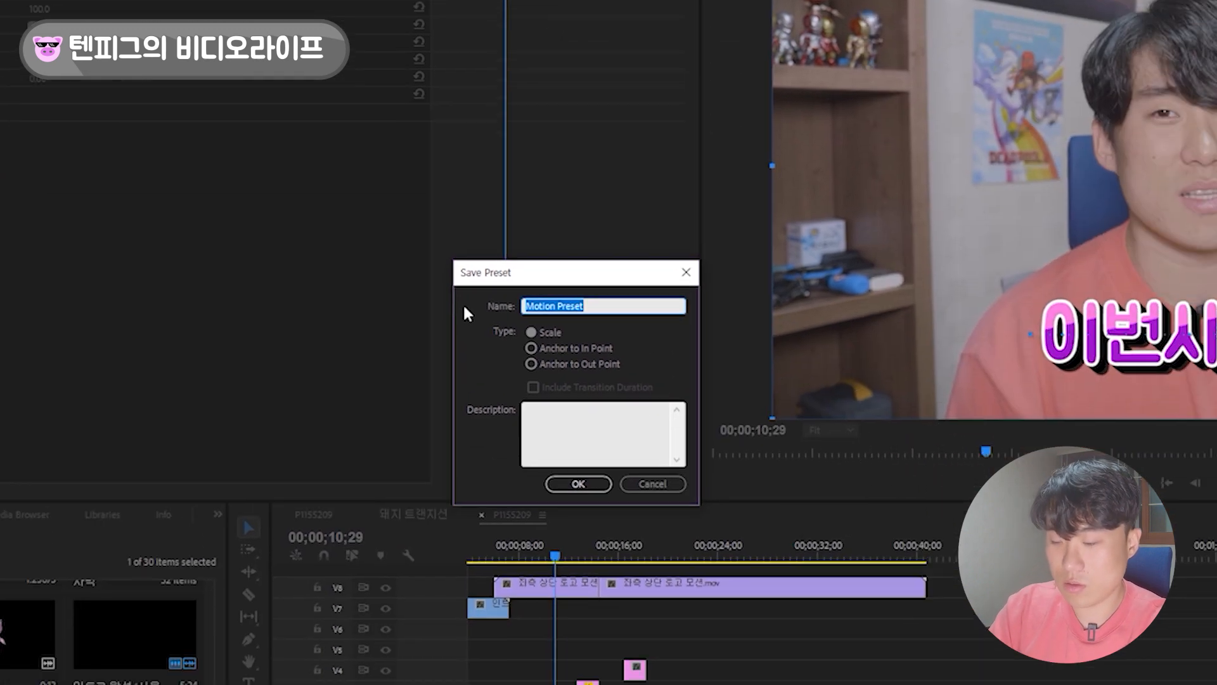
{"action": "type", "text": "wh"}
{"action": "key", "text": "BackSpace"}
{"action": "key", "text": "BackSpace"}
{"action": "type", "text": "좌에서 우트"}
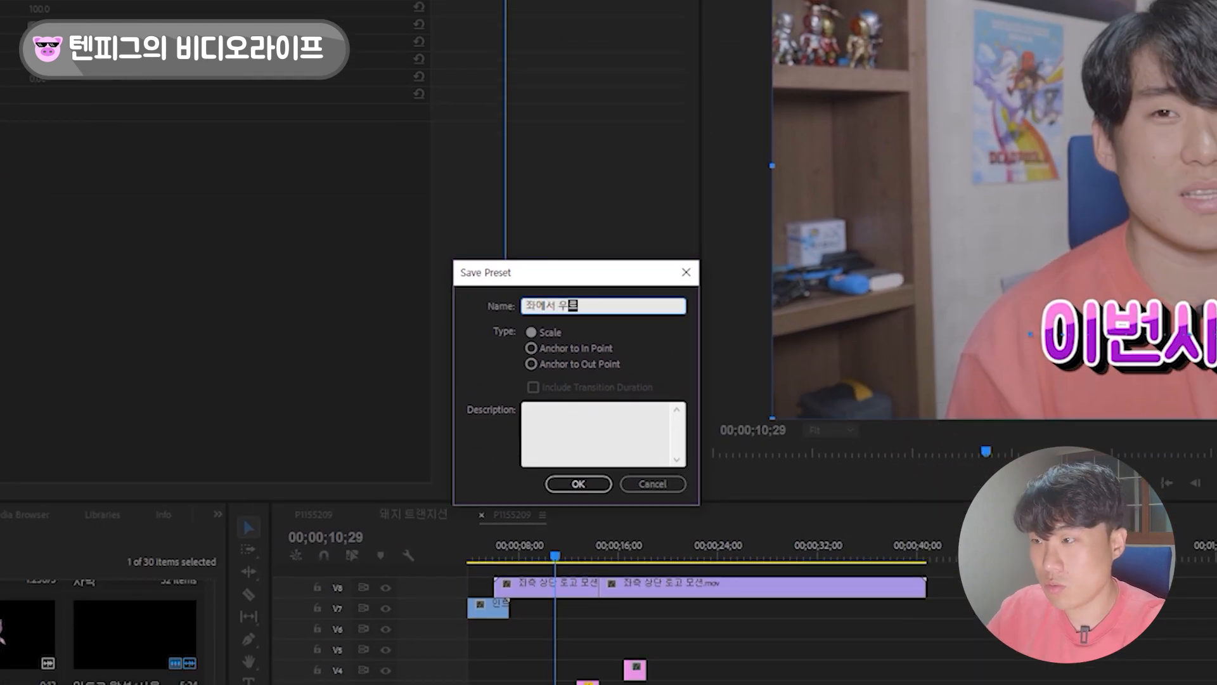
Step: Clear the trial description text and save the 좌에서 우로 preset with the Scale type
{"action": "left_click", "coordinate": [570, 421]}
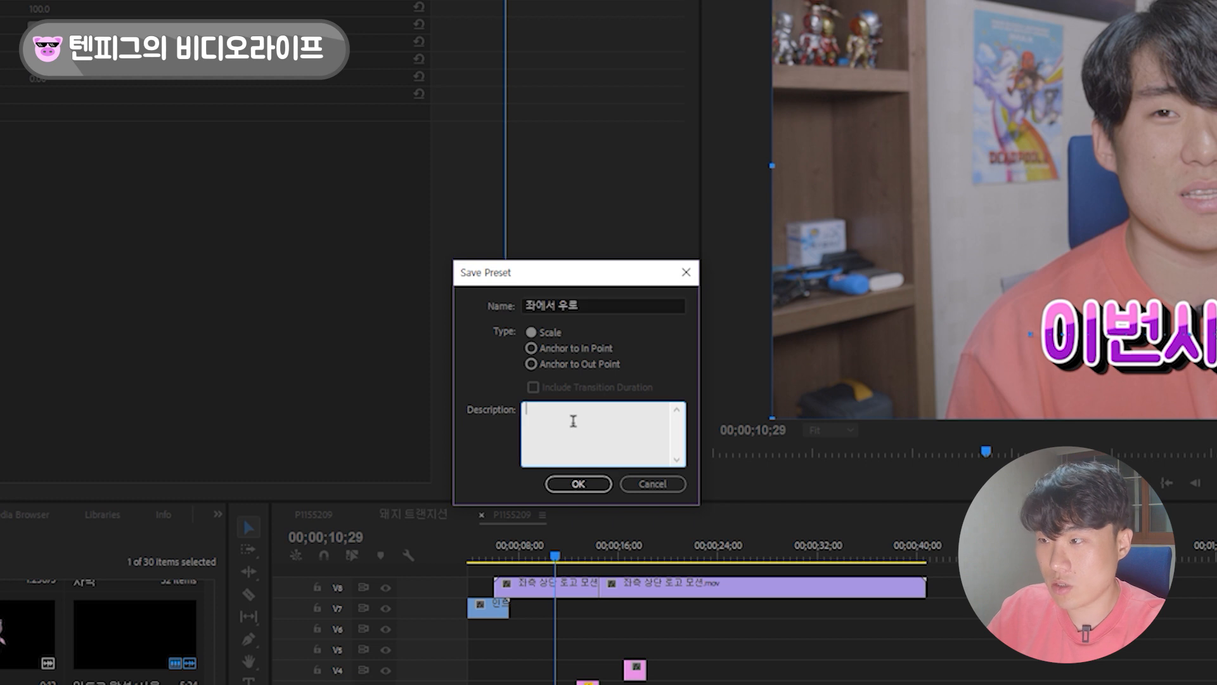
{"action": "type", "text": "애니메이션"}
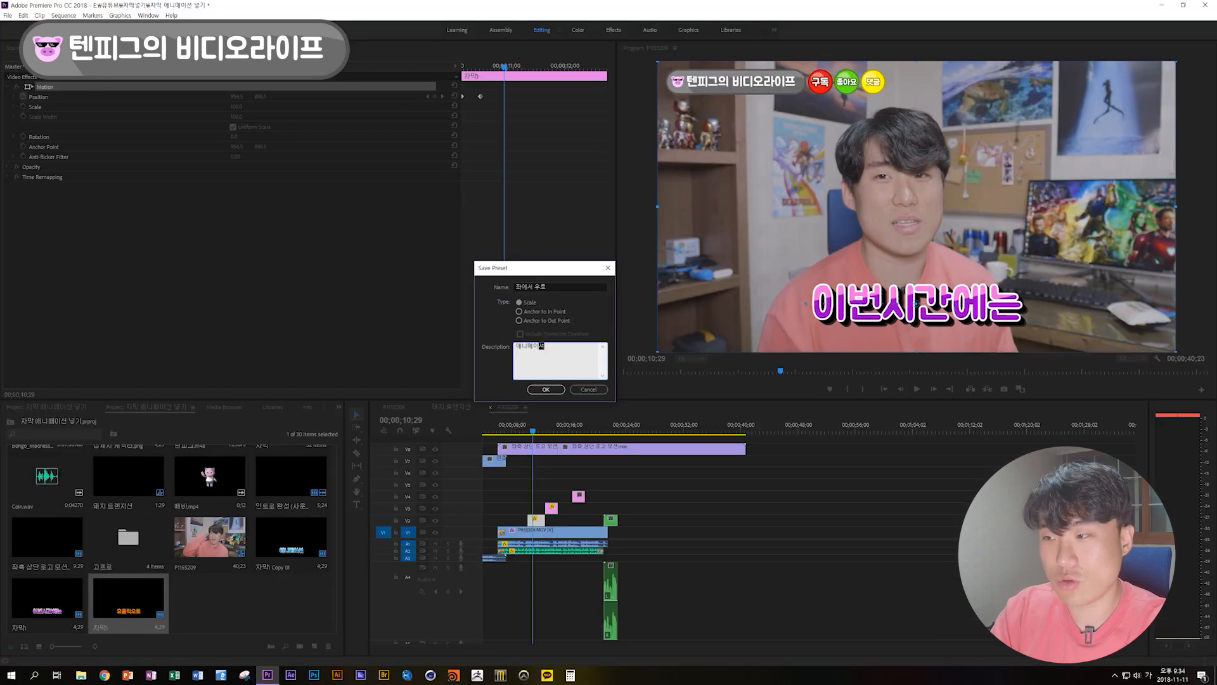
{"action": "key", "text": "BackSpace"}
{"action": "key", "text": "BackSpace"}
{"action": "key", "text": "BackSpace"}
{"action": "key", "text": "BackSpace"}
{"action": "key", "text": "BackSpace"}
{"action": "key", "text": "BackSpace"}
{"action": "key", "text": "BackSpace"}
{"action": "left_click", "coordinate": [545, 389]}
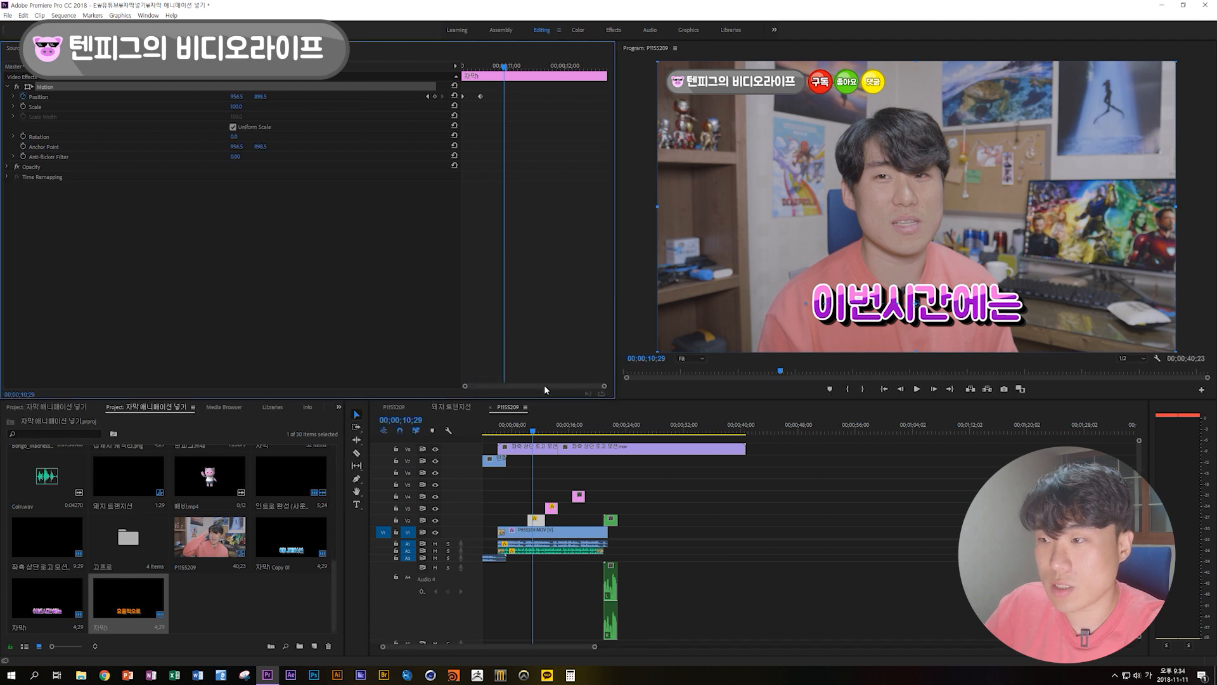
Step: Bring up the Effects library and expand its Presets folder
{"action": "left_click", "coordinate": [561, 469]}
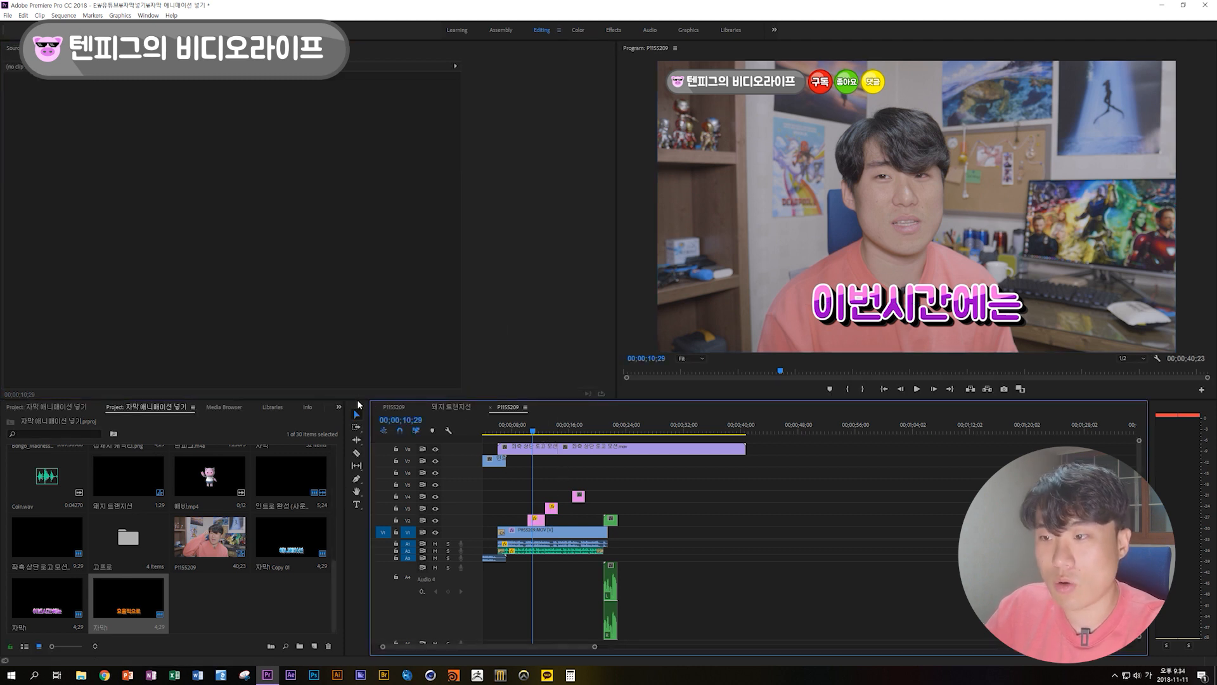
{"action": "left_click", "coordinate": [338, 408]}
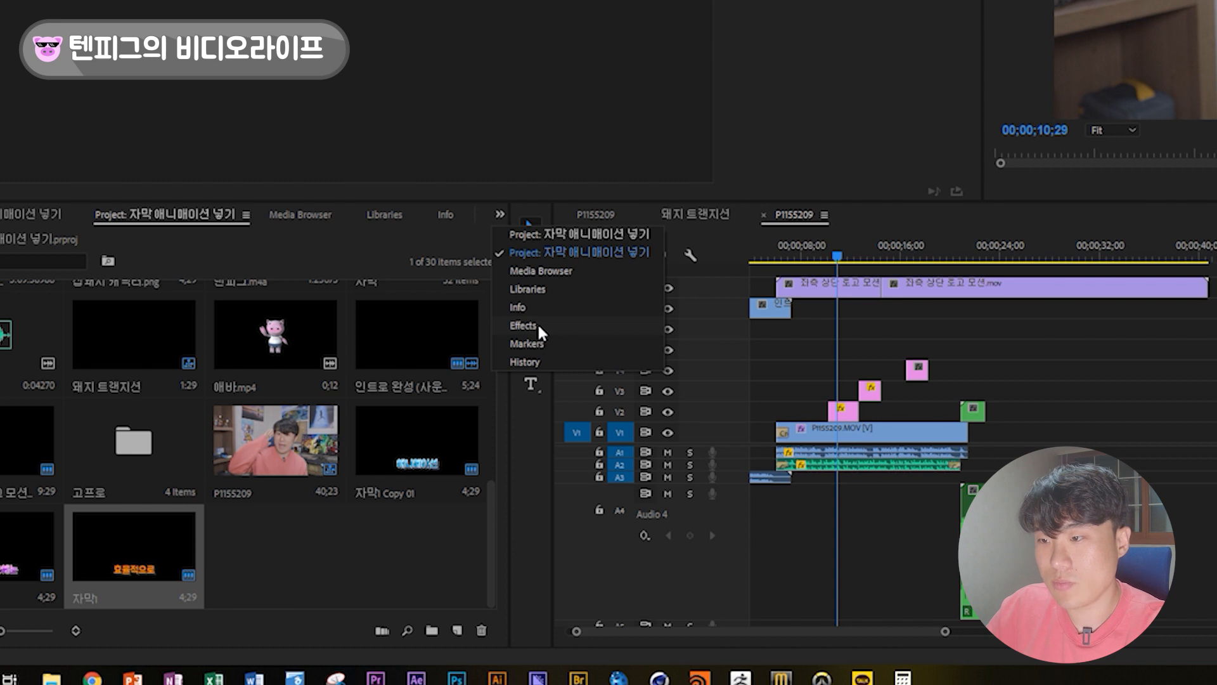
{"action": "left_click", "coordinate": [538, 325]}
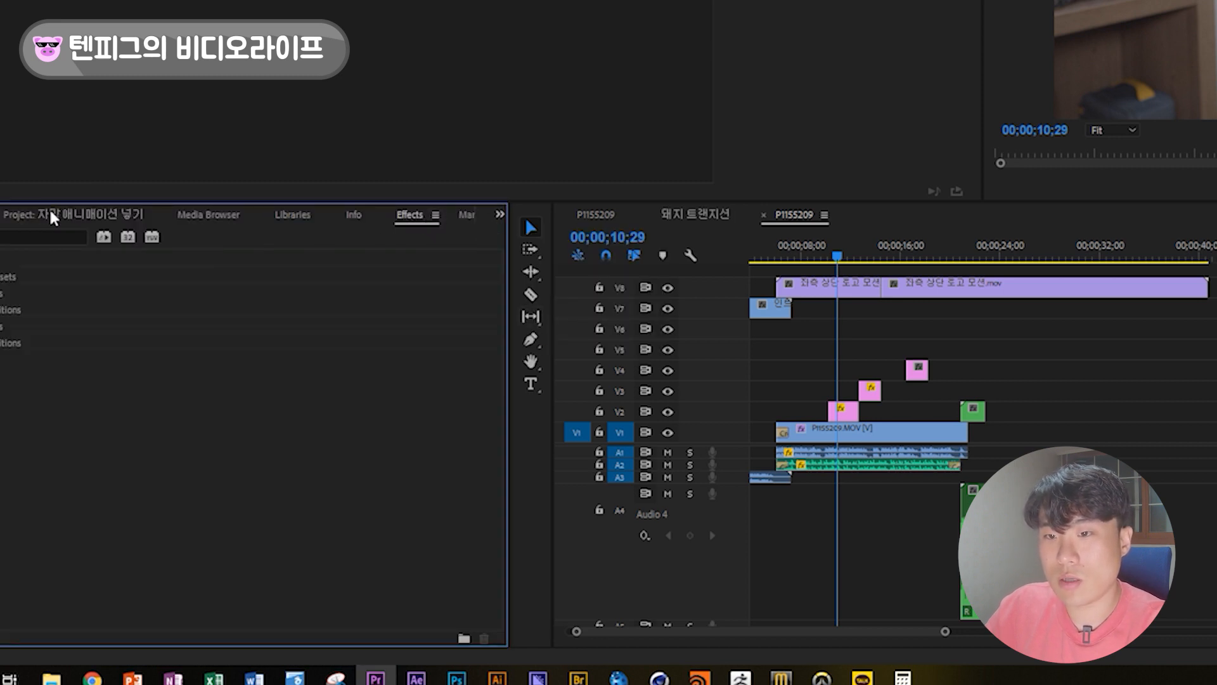
{"action": "left_click", "coordinate": [500, 215]}
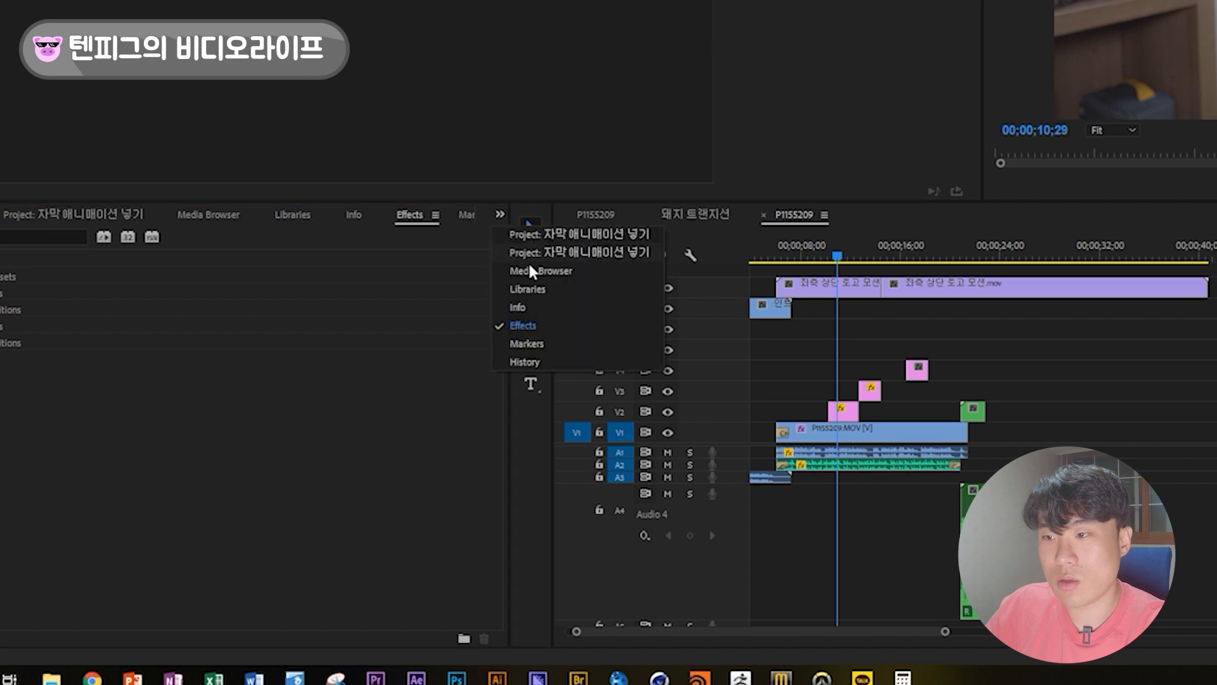
{"action": "left_click", "coordinate": [525, 326]}
{"action": "left_click", "coordinate": [149, 15]}
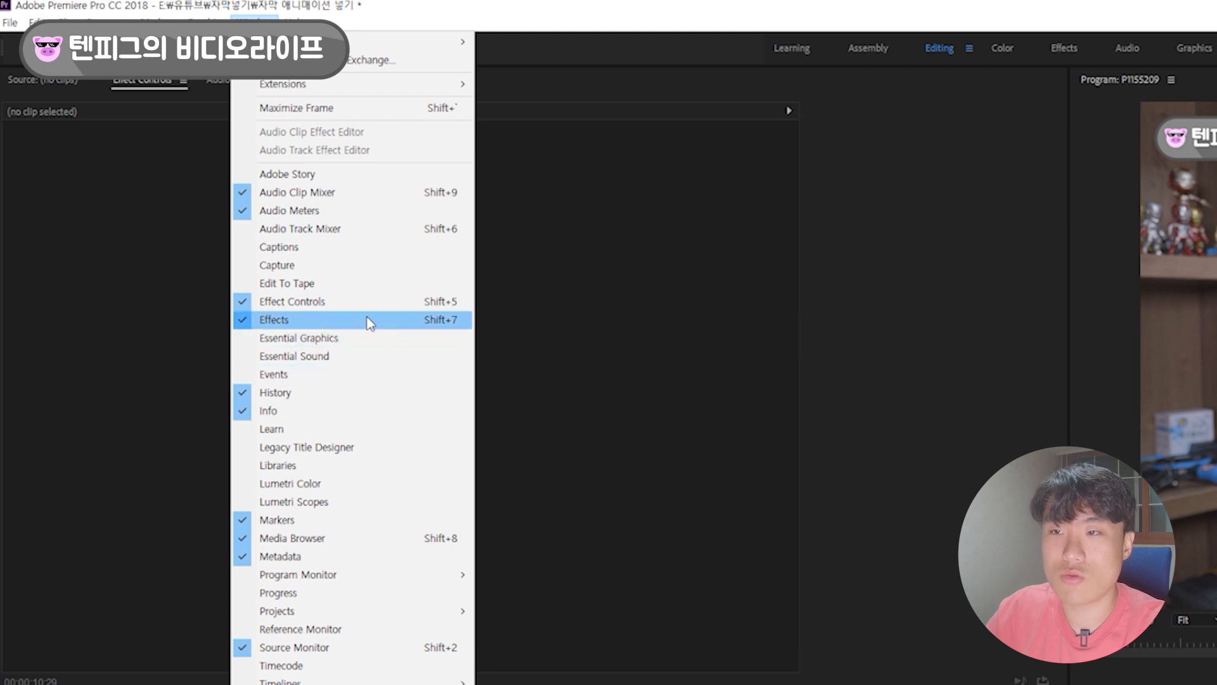
{"action": "left_click", "coordinate": [373, 524]}
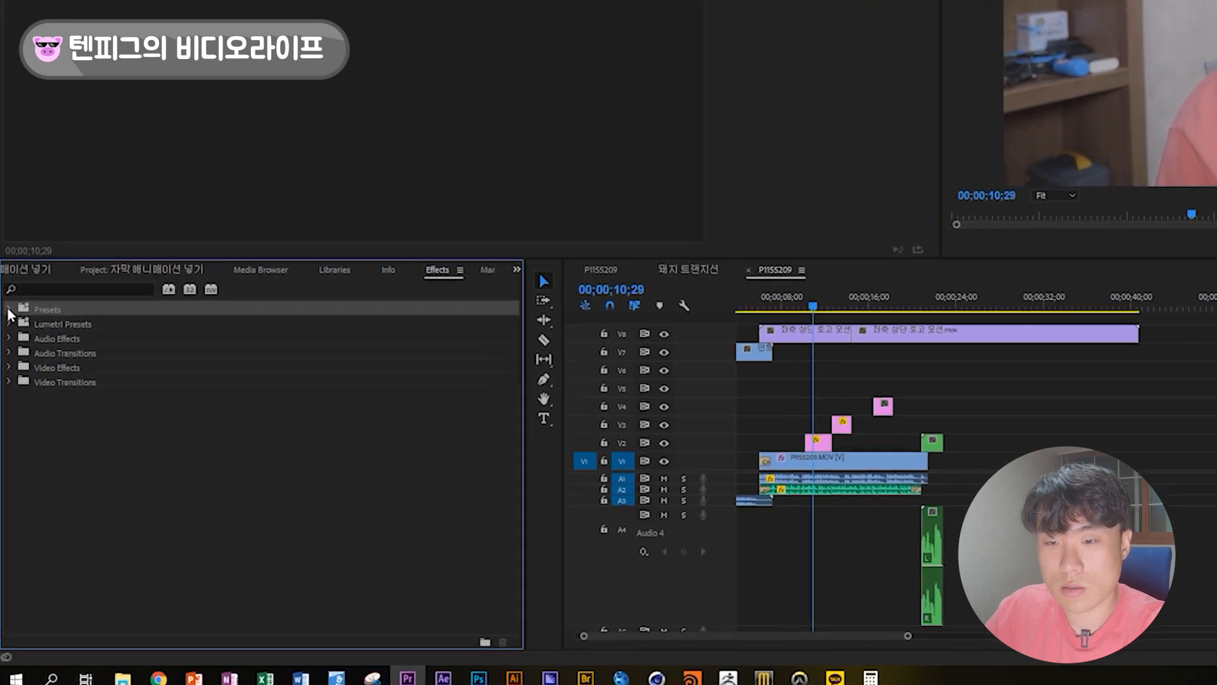
{"action": "left_click", "coordinate": [6, 433]}
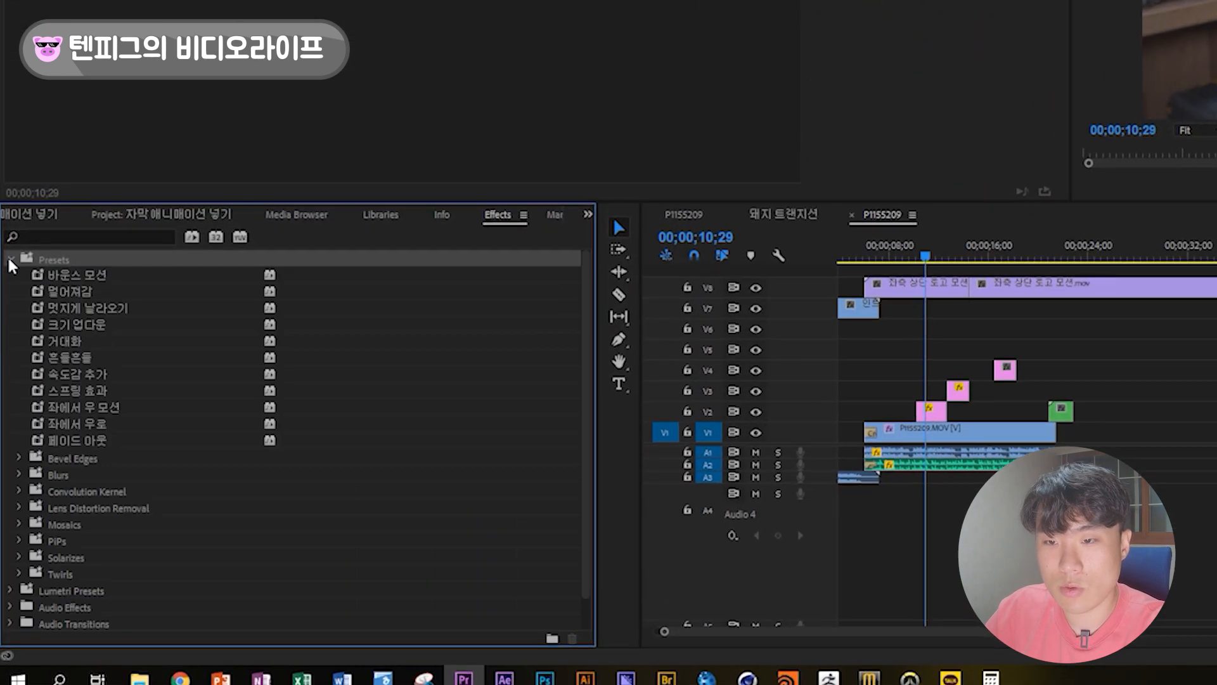
Step: Apply the 좌에서 우로 preset to the 효율적으로 caption on V4 and play it back from just before the clip
{"action": "left_click", "coordinate": [80, 295]}
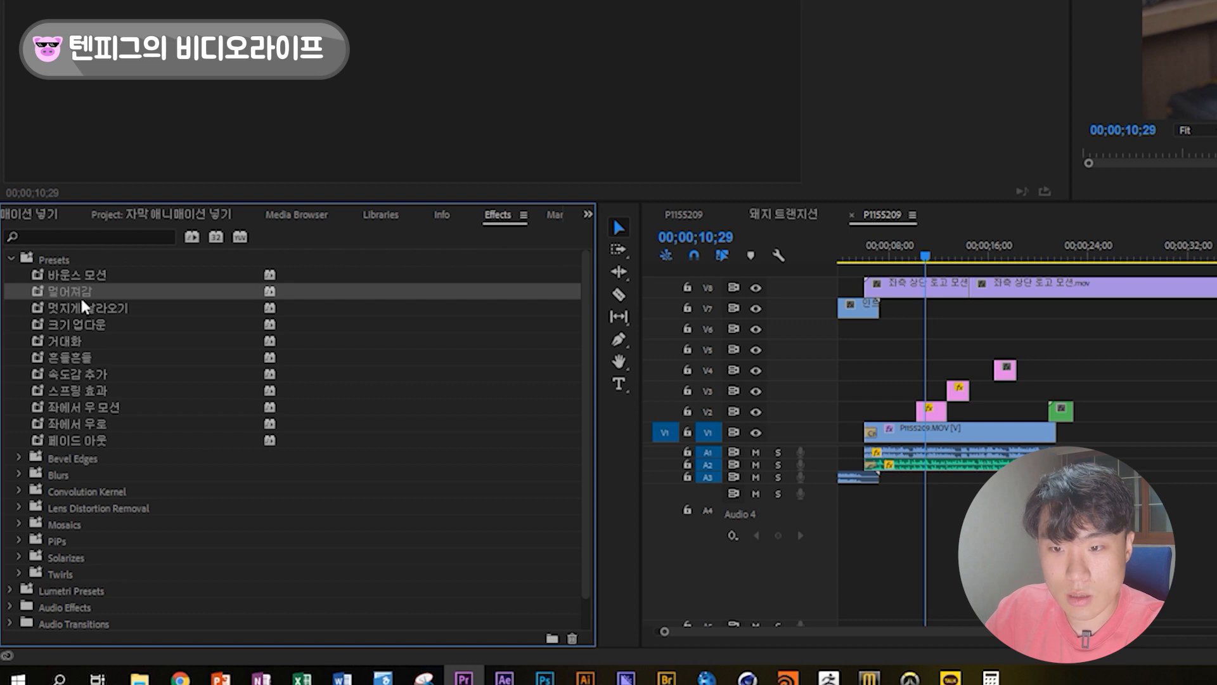
{"action": "left_click", "coordinate": [90, 426]}
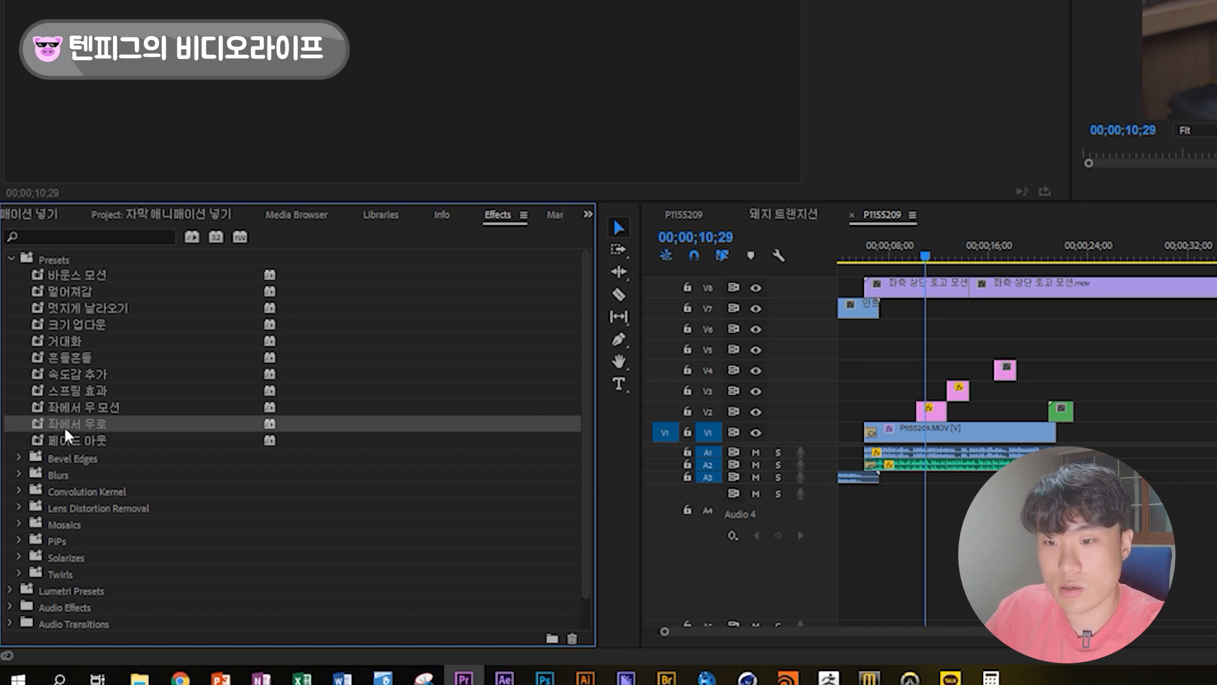
{"action": "left_click_drag", "start_coordinate": [61, 433], "coordinate": [1003, 372]}
{"action": "left_click", "coordinate": [1002, 257]}
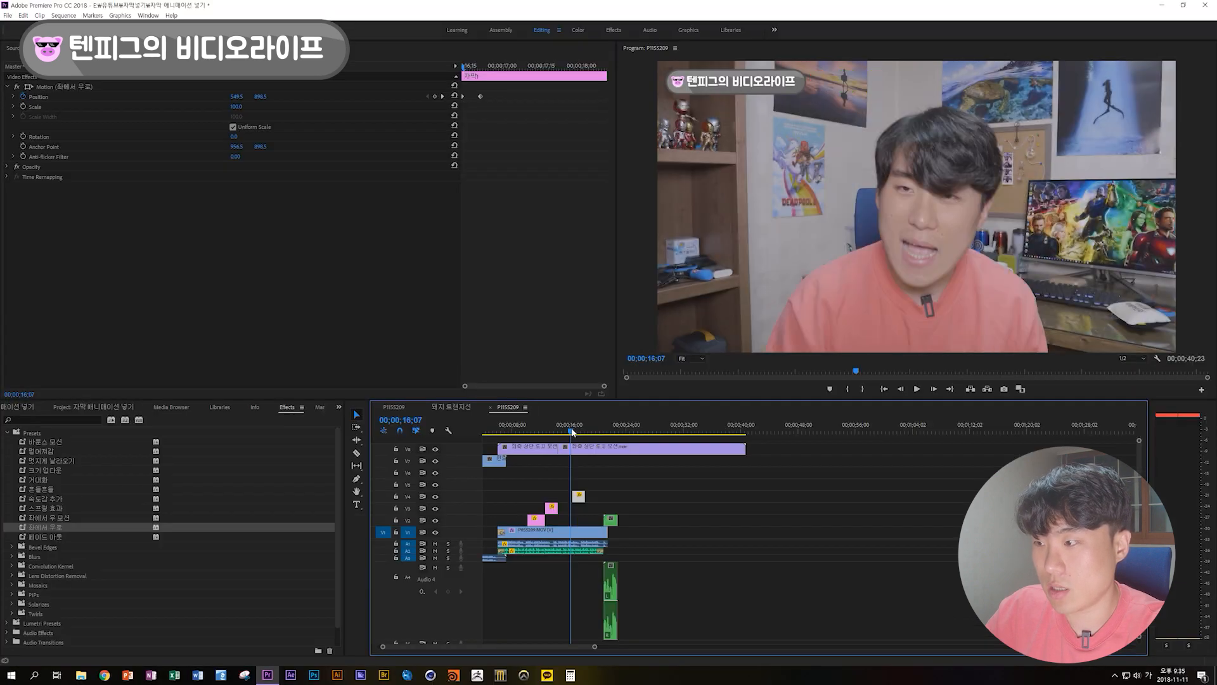
{"action": "key", "text": "space"}
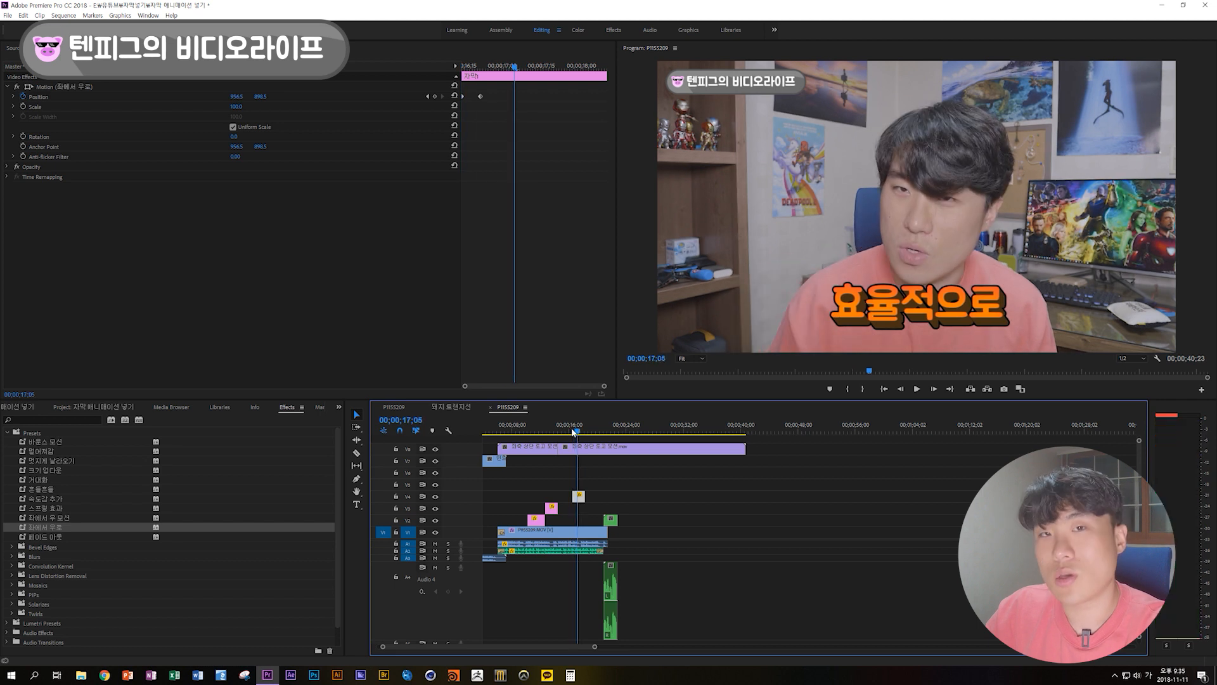
Step: Save the Motion settings of the V3 caption's Scale animation as a preset named 크기 점점 커짐
{"action": "left_click", "coordinate": [526, 497]}
{"action": "key", "text": "shift+1"}
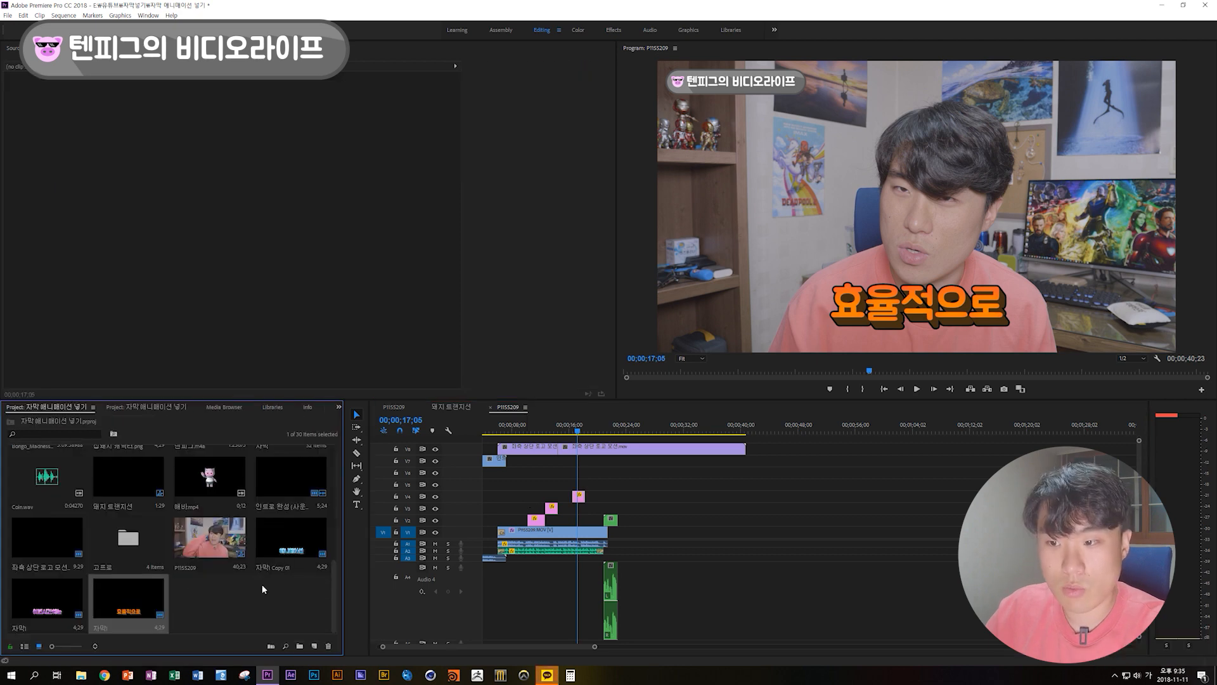
{"action": "left_click", "coordinate": [552, 508]}
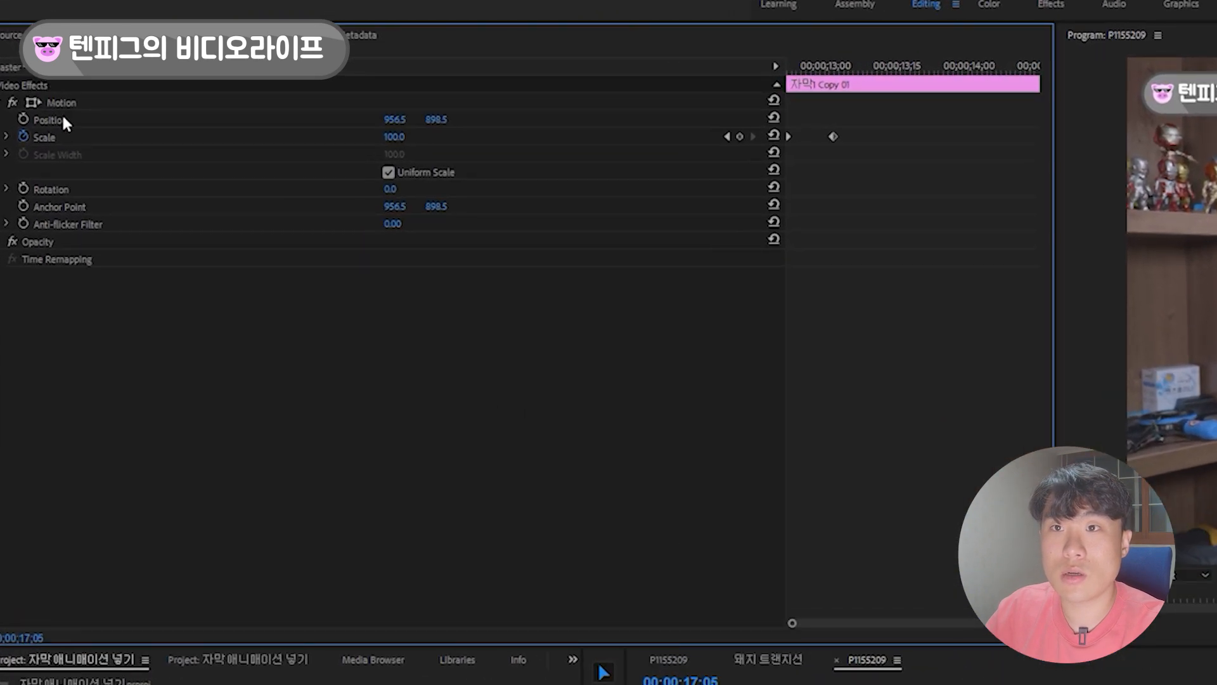
{"action": "left_click", "coordinate": [63, 102]}
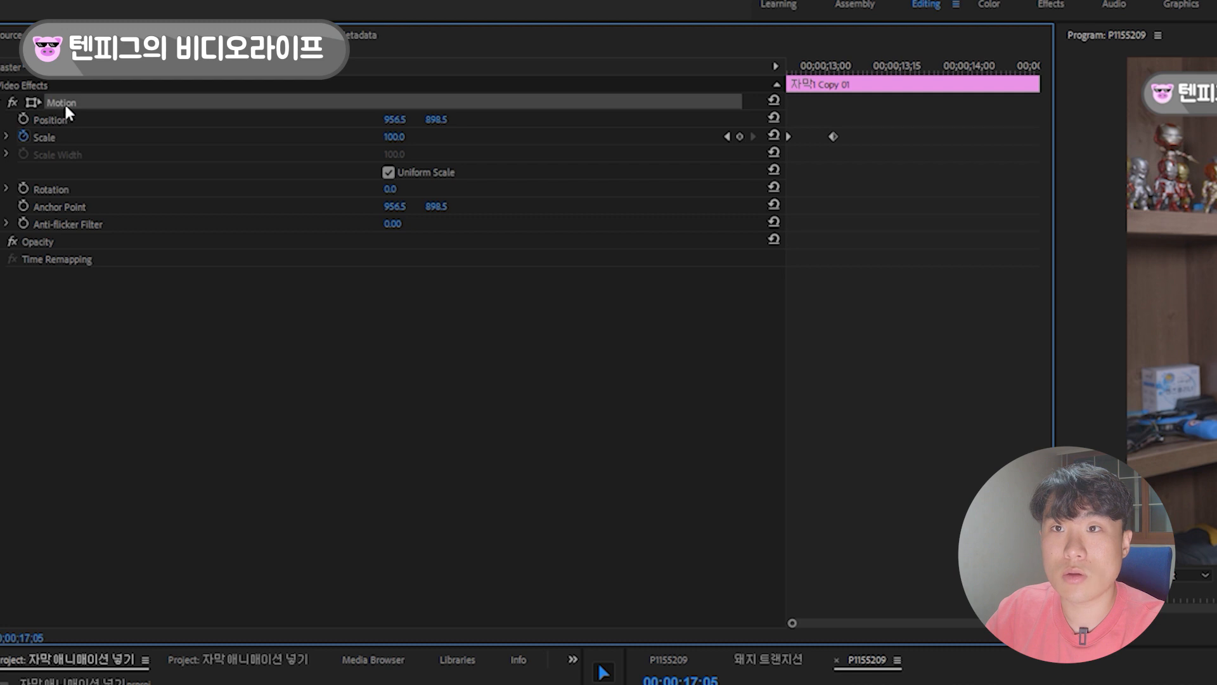
{"action": "right_click", "coordinate": [63, 102]}
{"action": "left_click", "coordinate": [122, 135]}
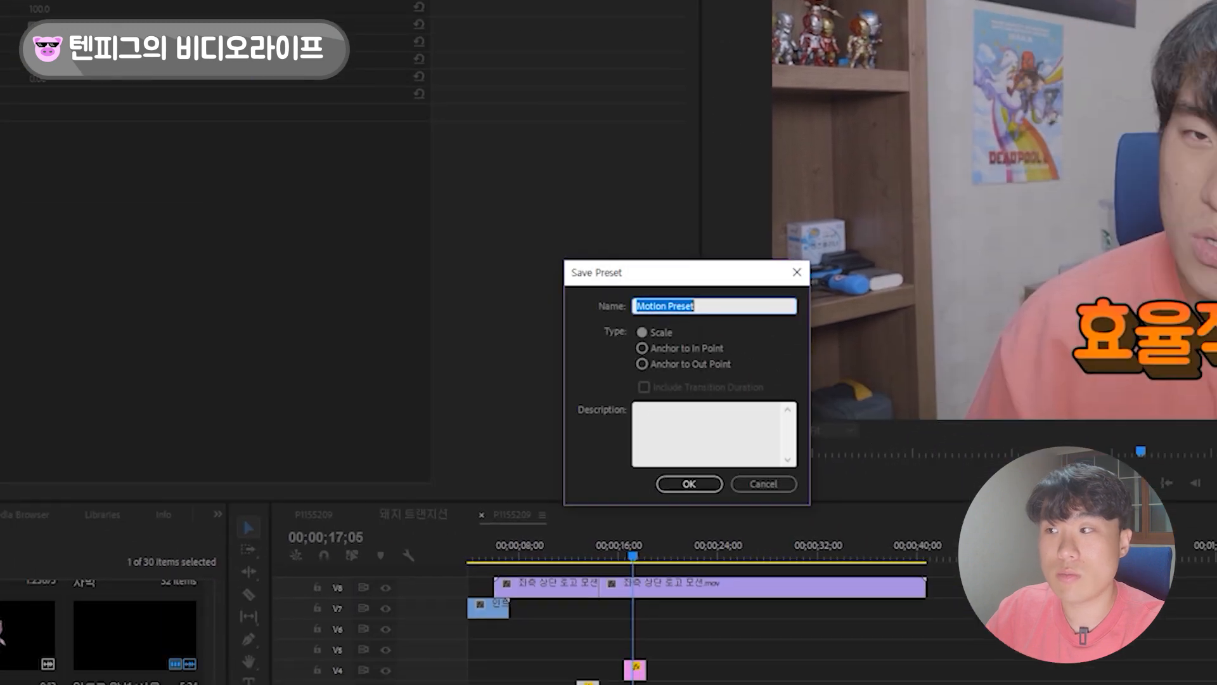
{"action": "key", "text": "BackSpace"}
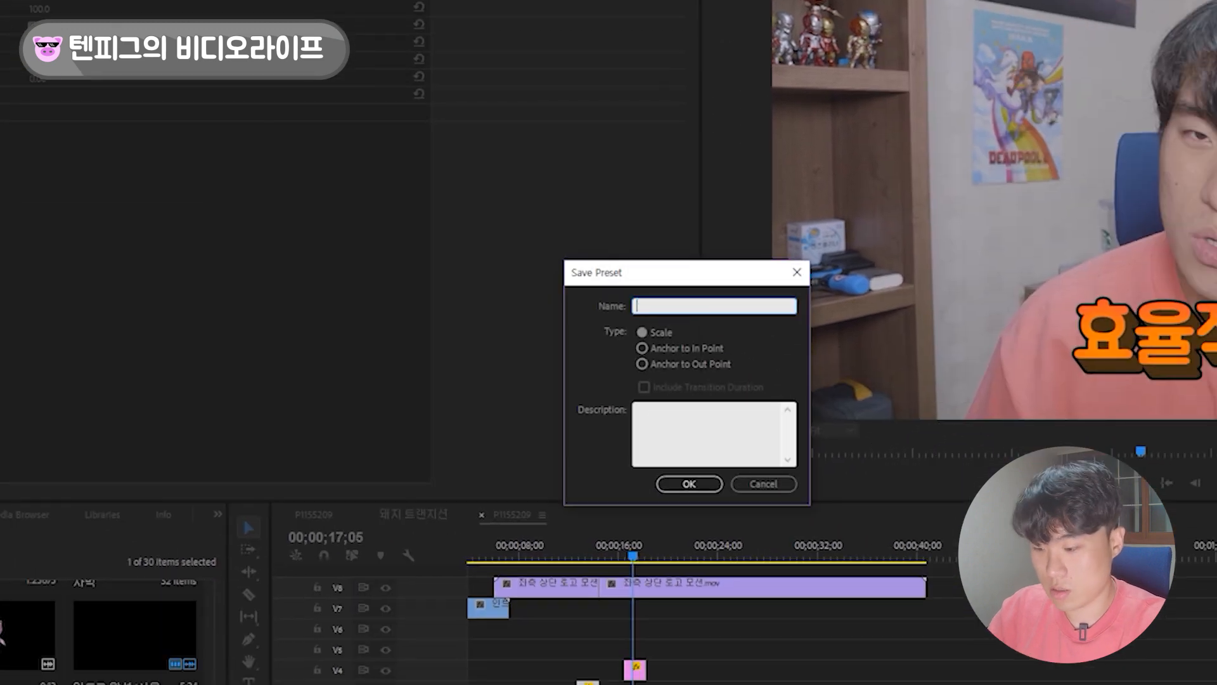
{"action": "type", "text": "크리 점ㅈ"}
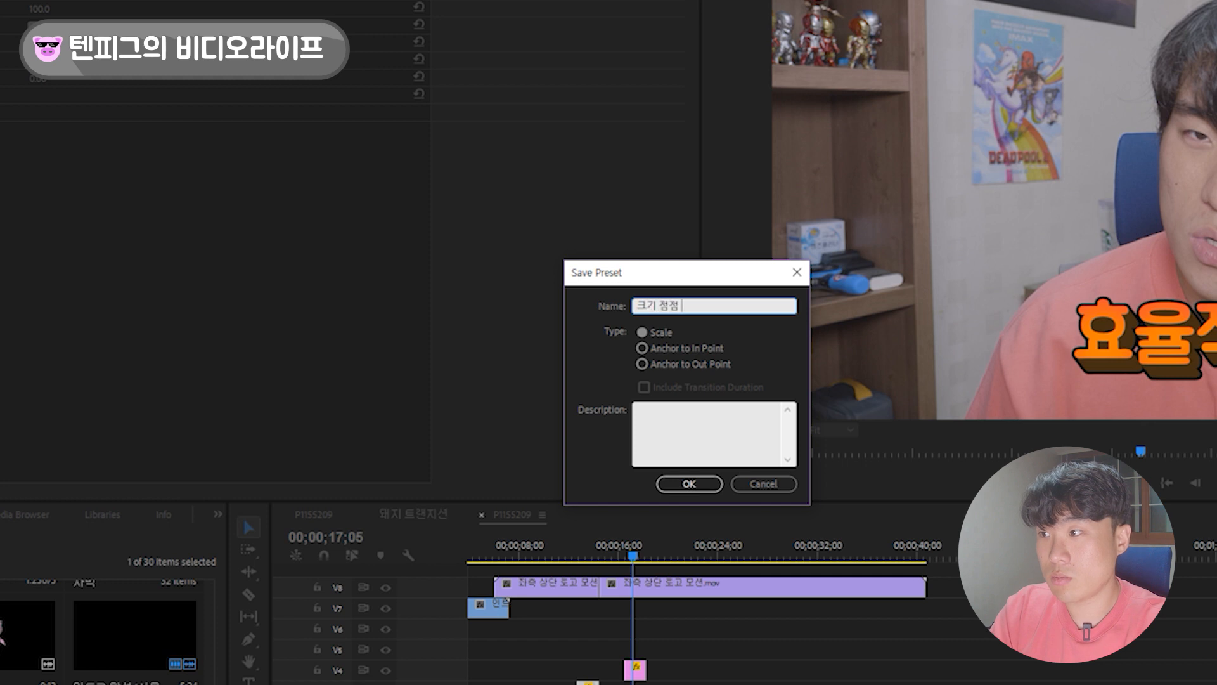
{"action": "type", "text": "점 웃"}
{"action": "key", "text": "Return"}
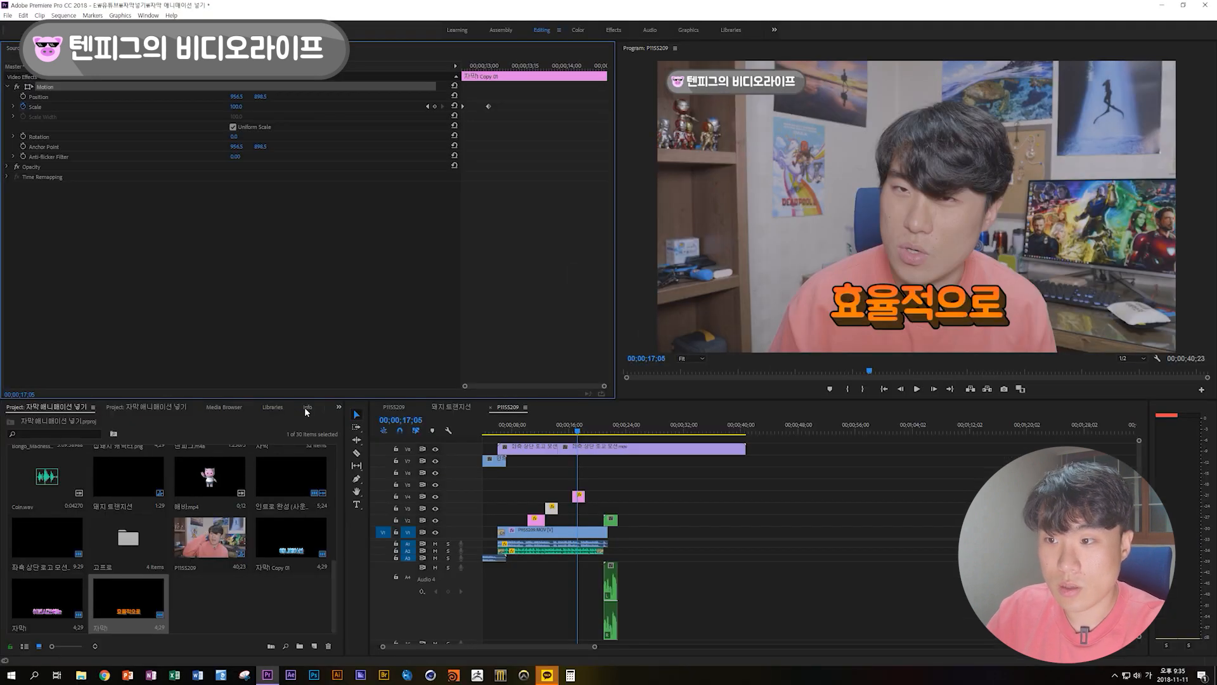
Step: Check the saved animation presets in the Effects library
{"action": "left_click", "coordinate": [306, 408]}
{"action": "left_click", "coordinate": [331, 409]}
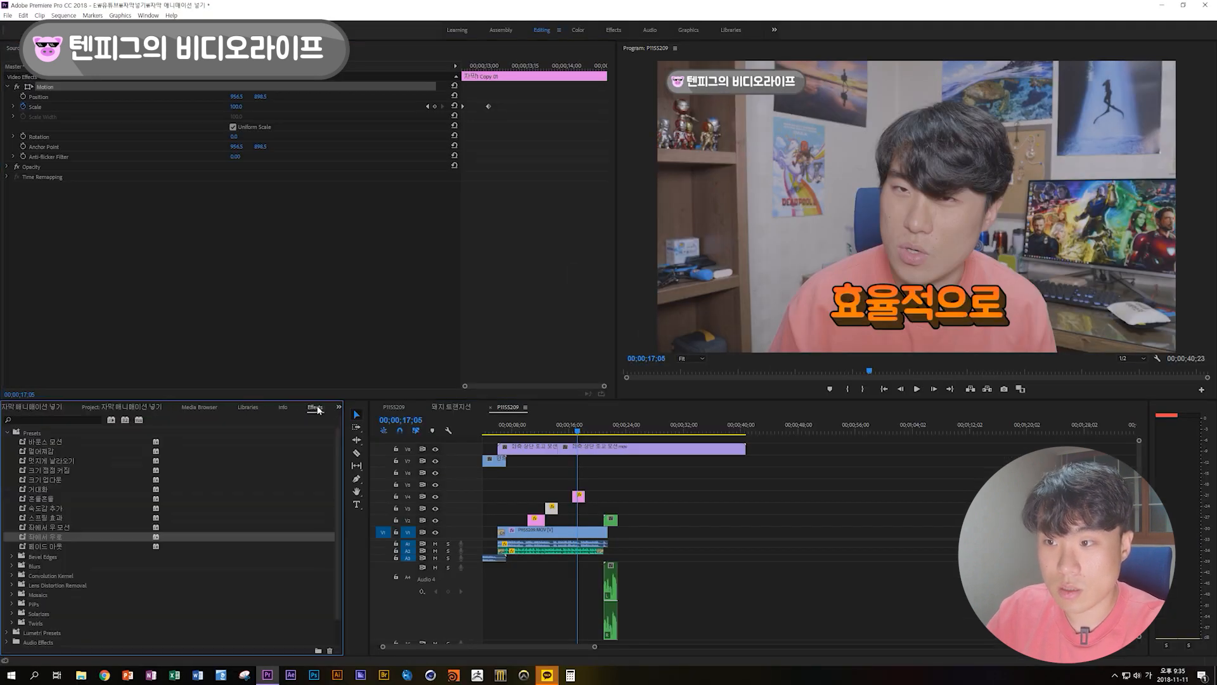
{"action": "left_click", "coordinate": [82, 528]}
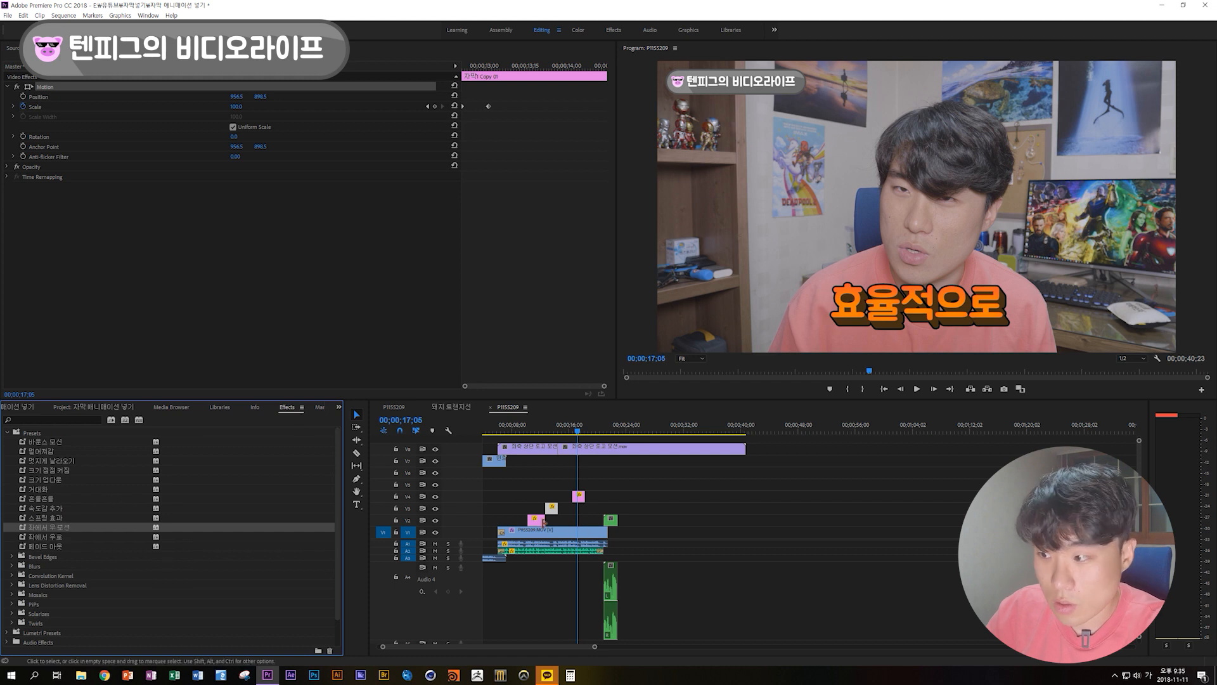
Step: Duplicate the orange 효율적으로 title in the project and place the copy in the sequence after the V4 caption
{"action": "left_click", "coordinate": [89, 407]}
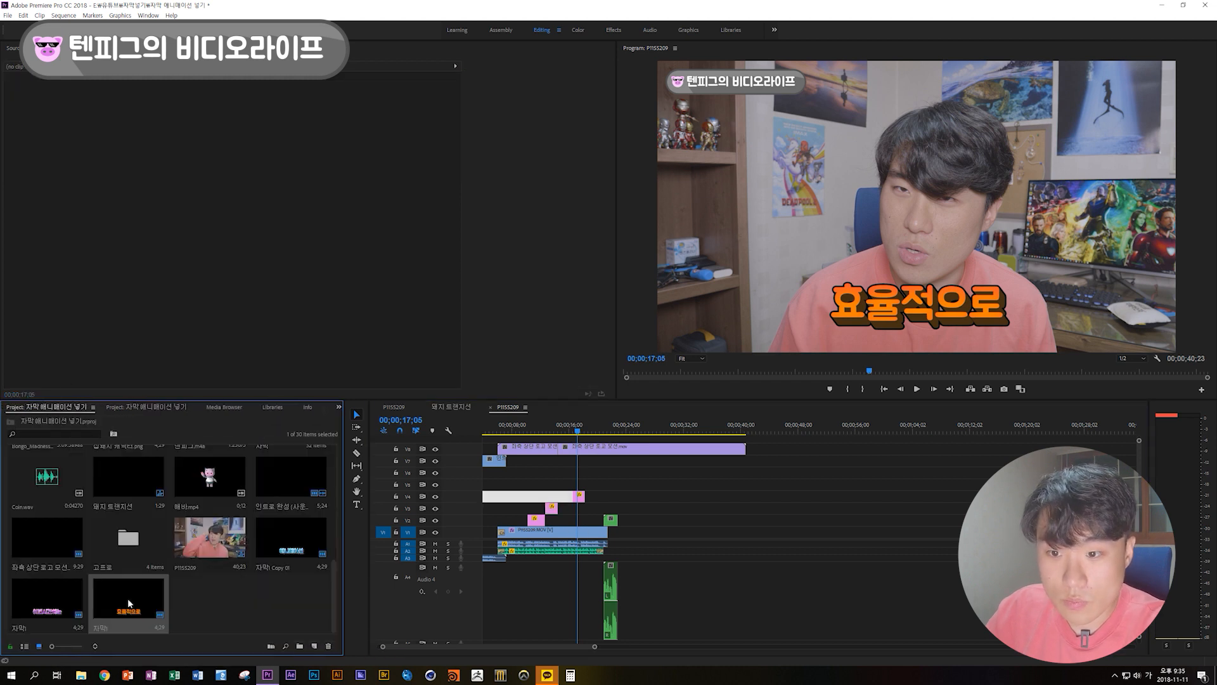
{"action": "left_click", "coordinate": [145, 595]}
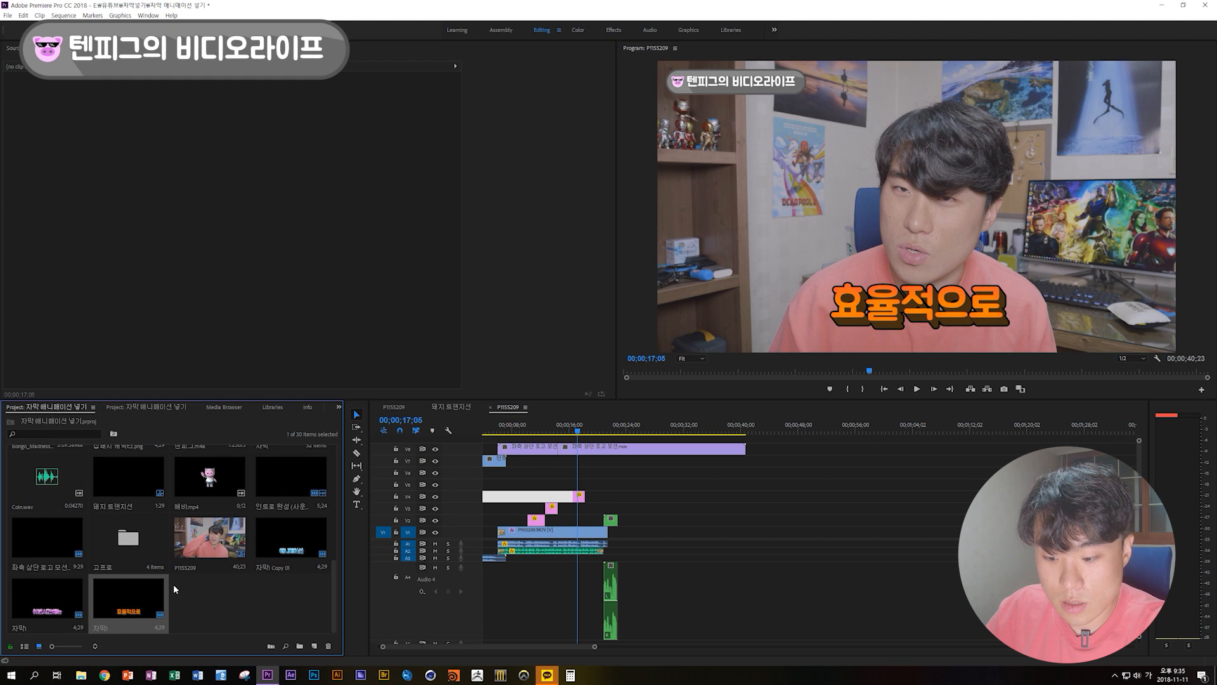
{"action": "key", "text": "ctrl+c"}
{"action": "key", "text": "ctrl+v"}
{"action": "left_click_drag", "start_coordinate": [210, 612], "coordinate": [618, 489]}
Step: Open the copied caption in the title editor and replace its text with 크기 점점 커짐?
{"action": "double_click", "coordinate": [607, 485]}
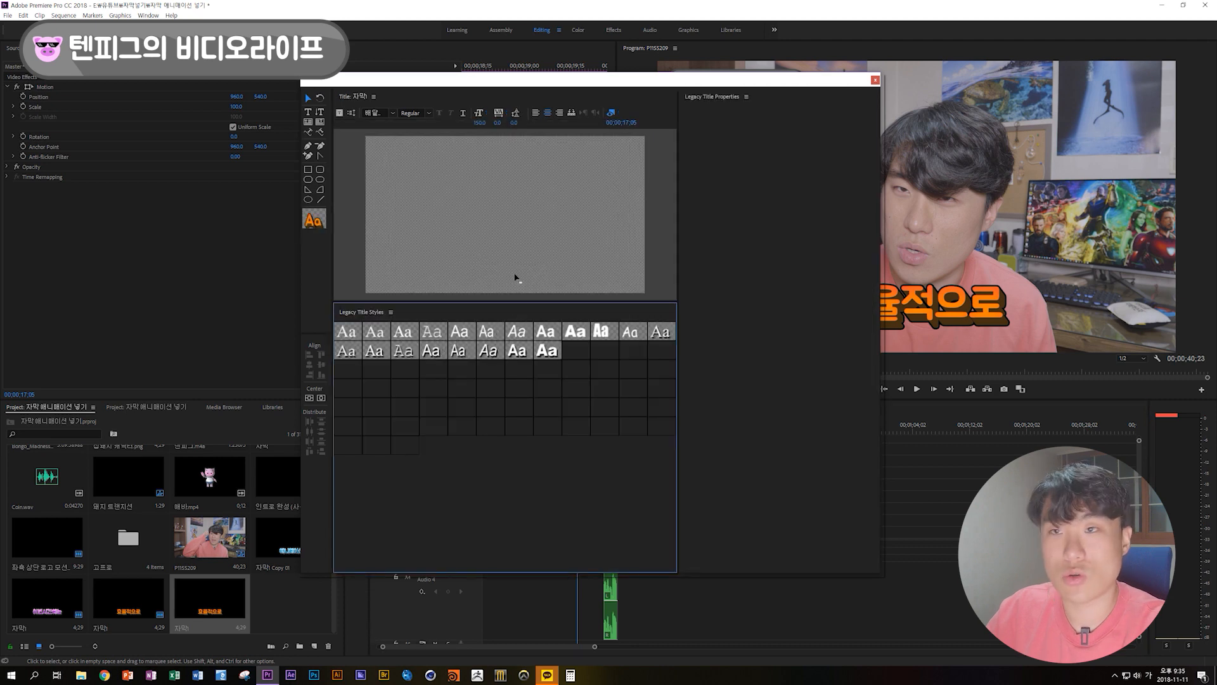
{"action": "left_click", "coordinate": [513, 275]}
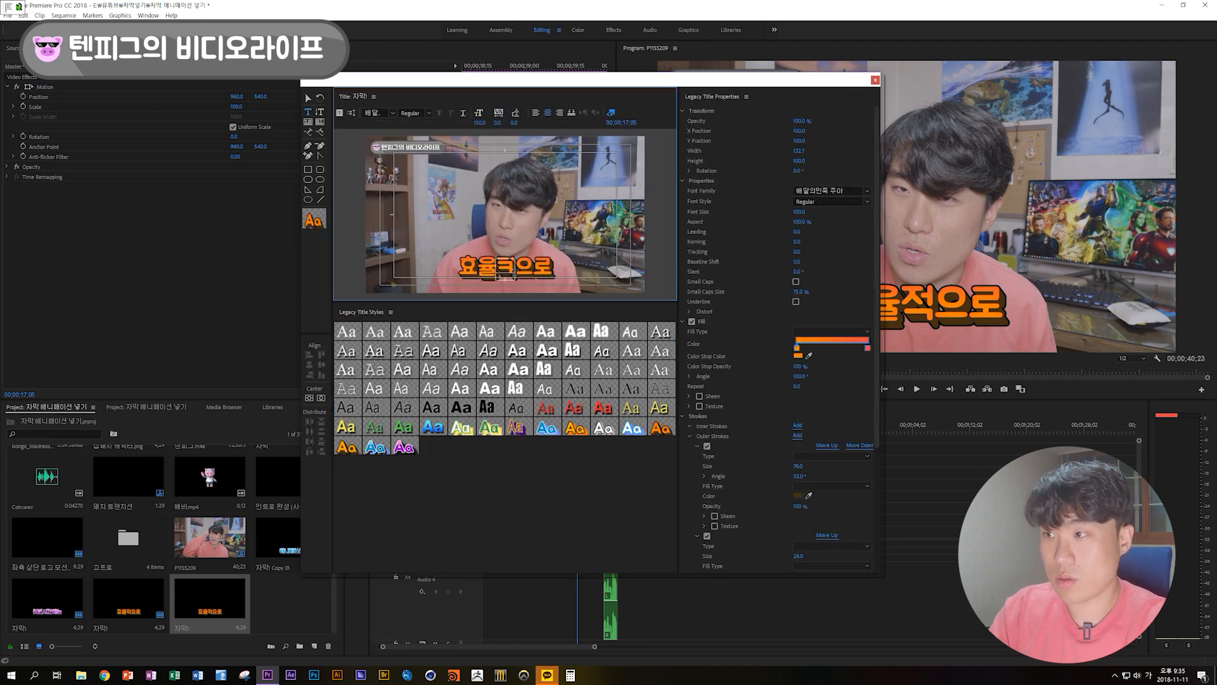
{"action": "key", "text": "ctrl+a"}
{"action": "type", "text": "크기 점점 커"}
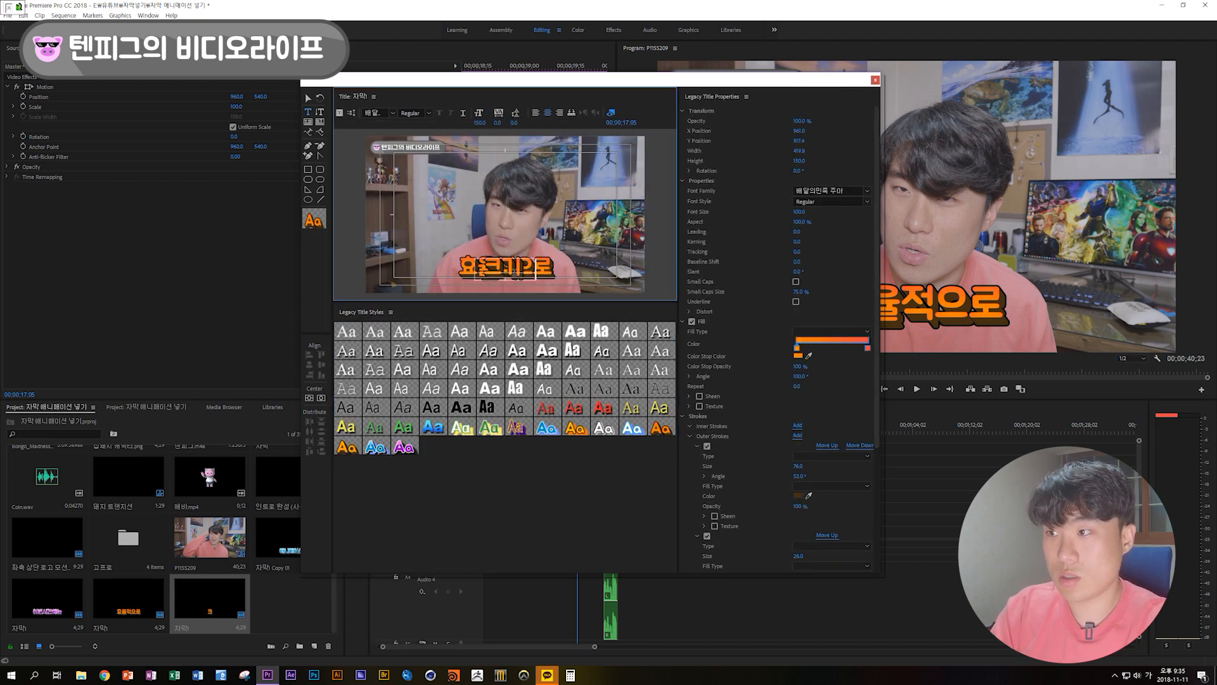
{"action": "type", "text": "짐"}
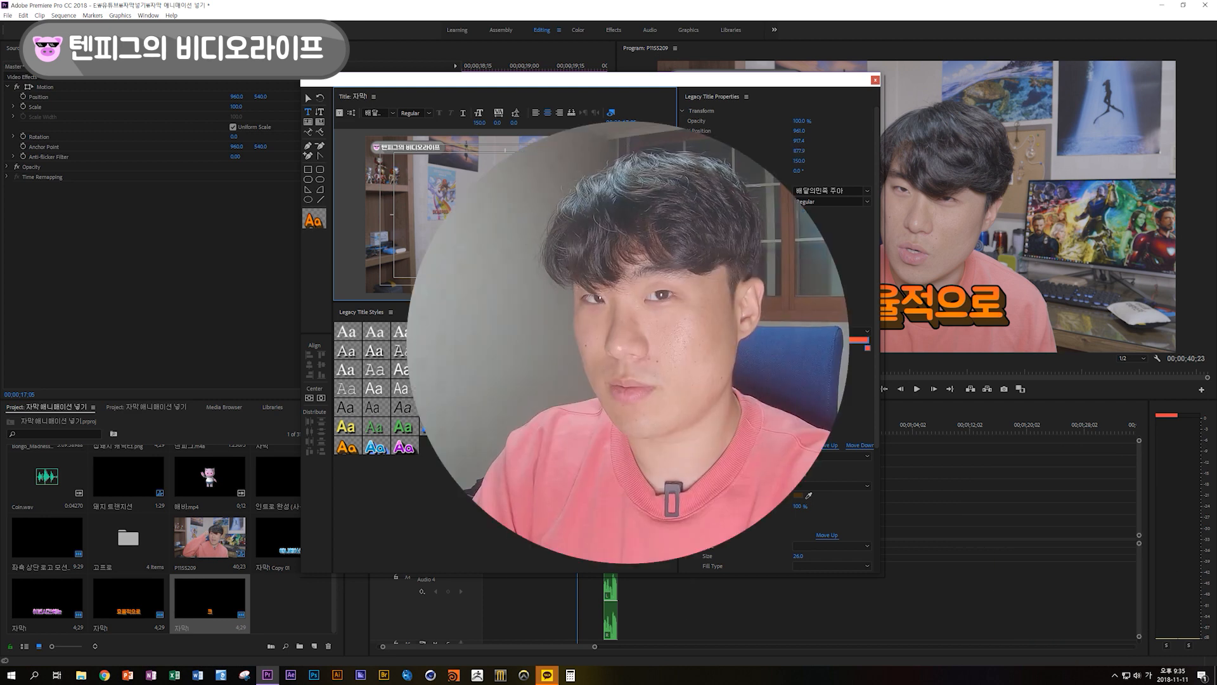
{"action": "type", "text": "?"}
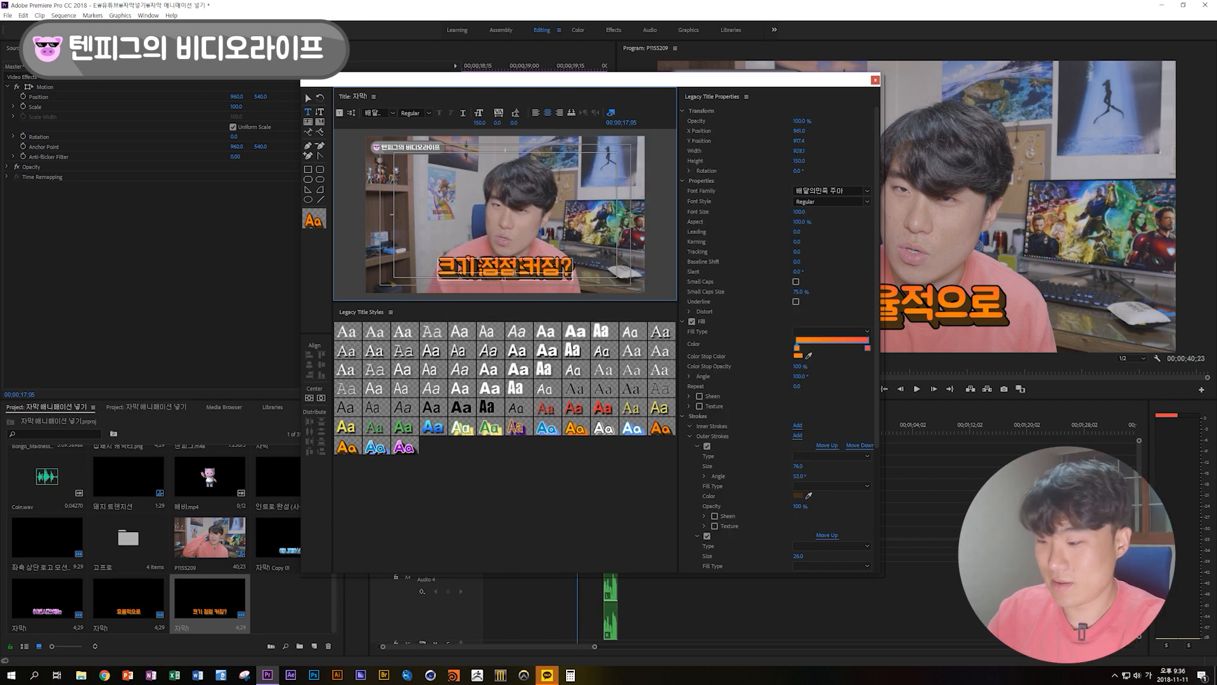
Step: Close the title editor and apply the saved 크기 점점 커짐 motion preset to the new caption on V5
{"action": "left_click", "coordinate": [875, 80]}
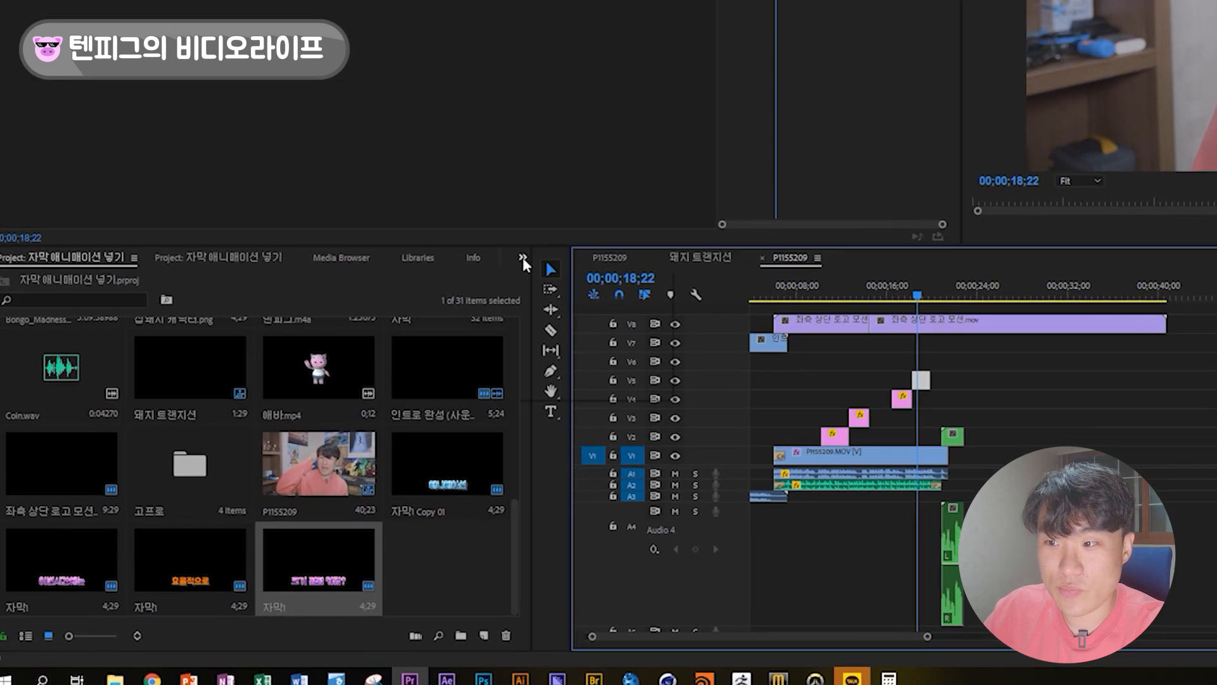
{"action": "left_click", "coordinate": [339, 407]}
{"action": "left_click", "coordinate": [600, 327]}
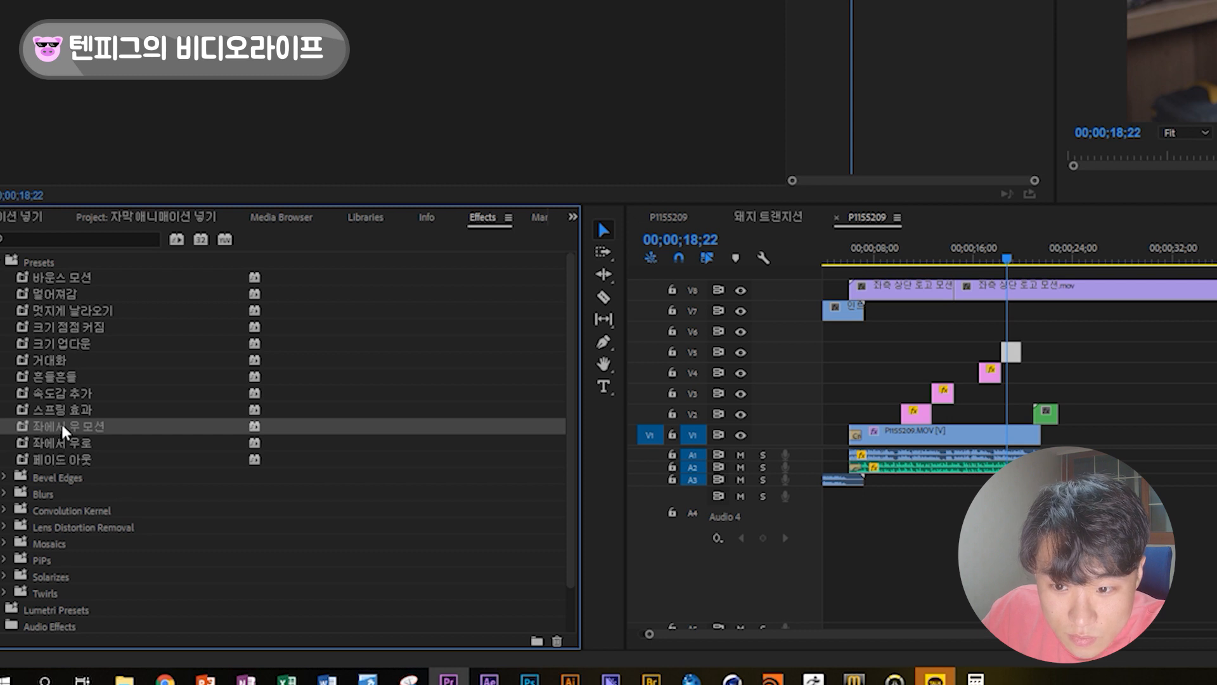
{"action": "left_click", "coordinate": [49, 358]}
{"action": "left_click", "coordinate": [59, 341]}
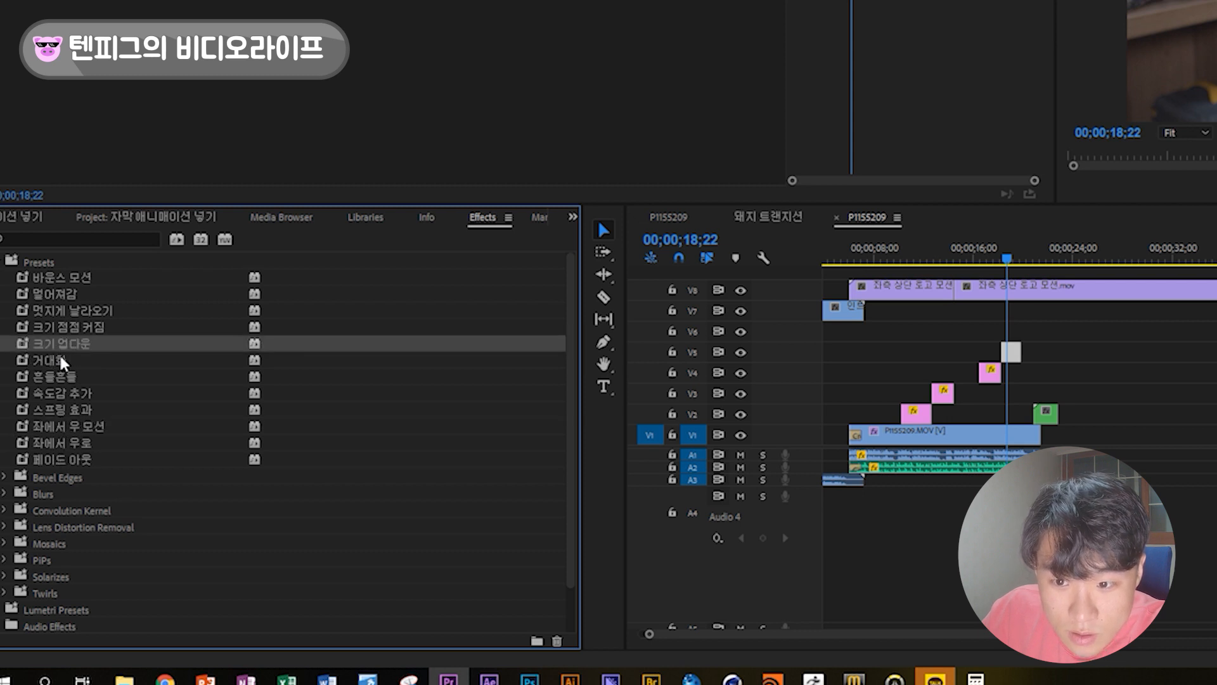
{"action": "left_click", "coordinate": [60, 331]}
{"action": "left_click_drag", "start_coordinate": [73, 329], "coordinate": [1012, 355]}
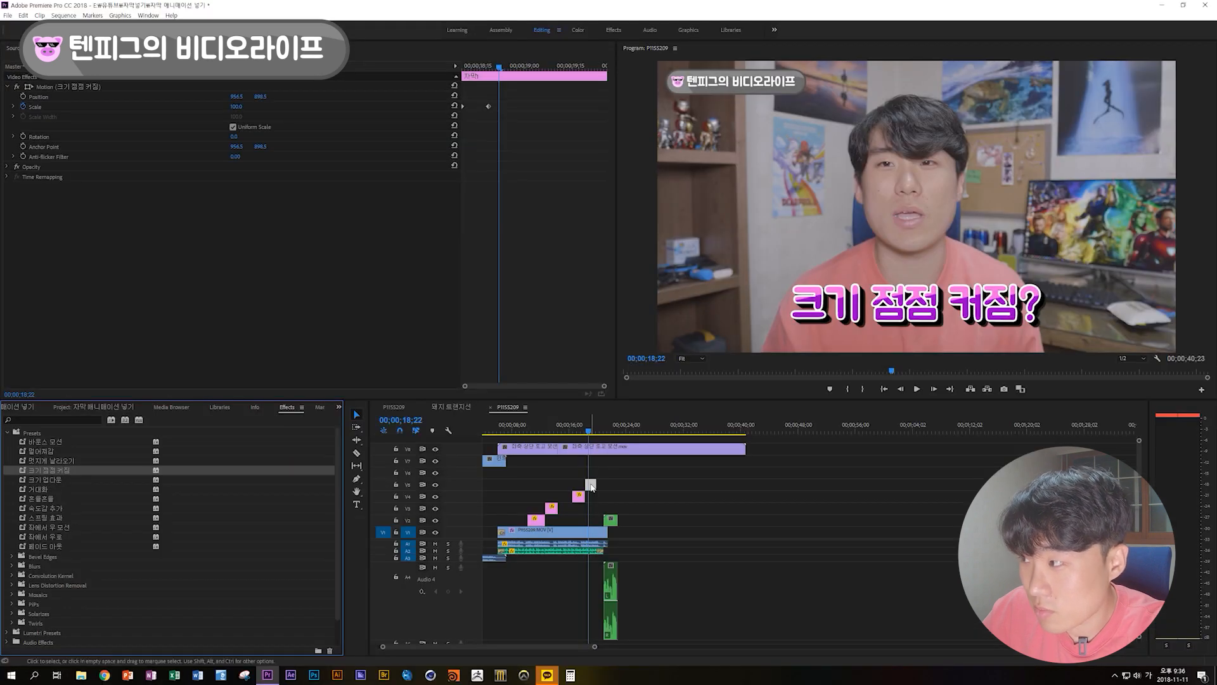
Step: Play back the sequence from just before the V5 caption to preview its preset animation
{"action": "left_click", "coordinate": [584, 433]}
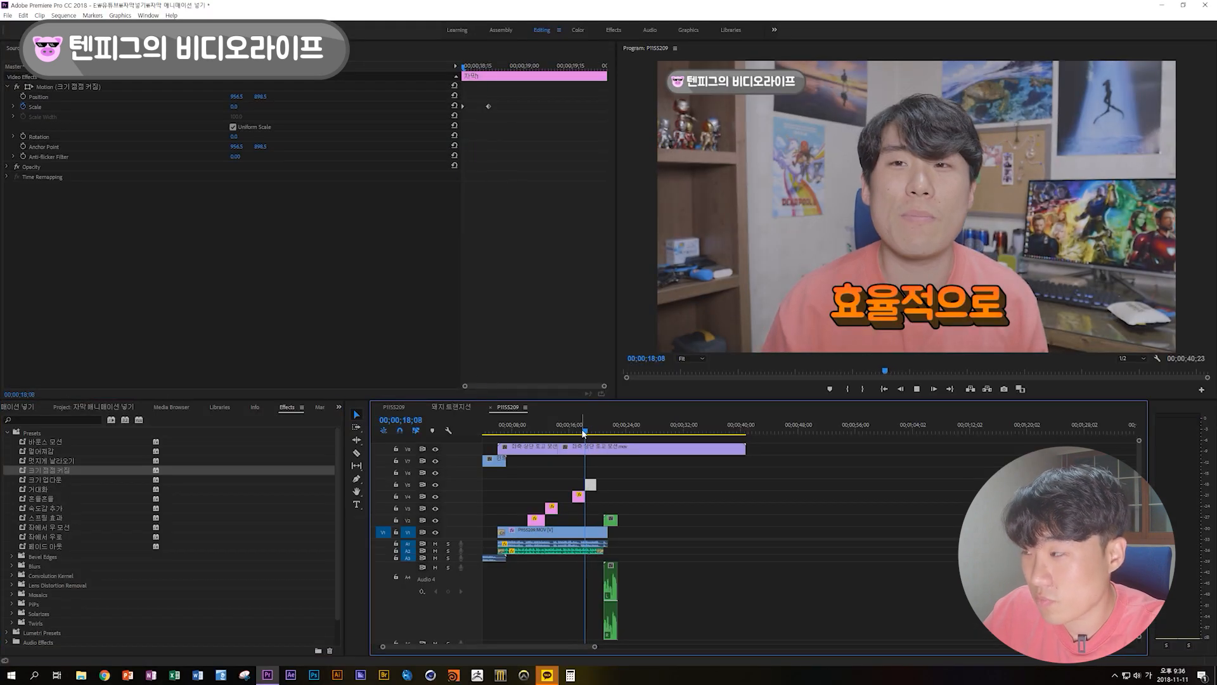
{"action": "key", "text": "space"}
{"action": "key", "text": "space"}
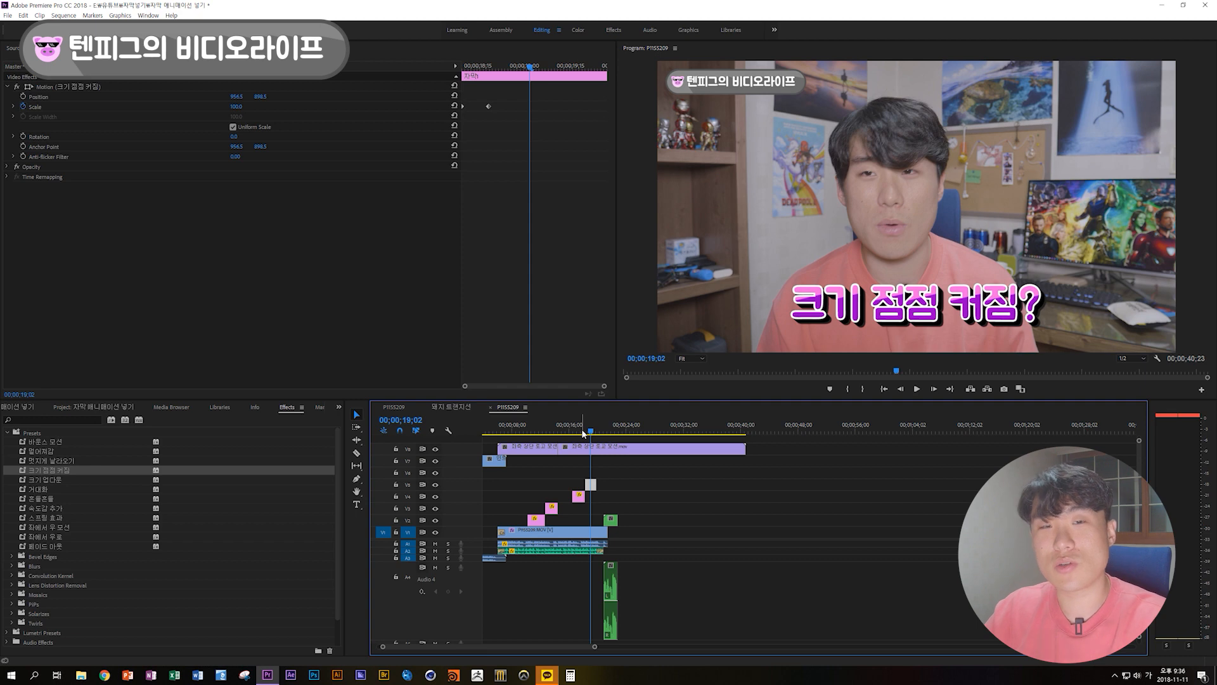